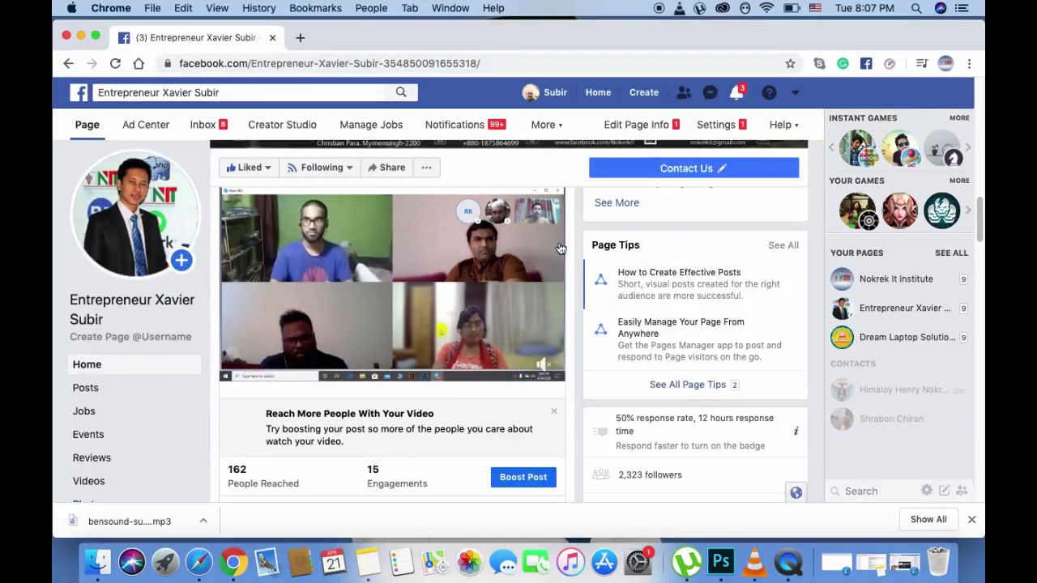
Step: Put the browser window out of the way and open the Requirements folder on the desktop
click(81, 37)
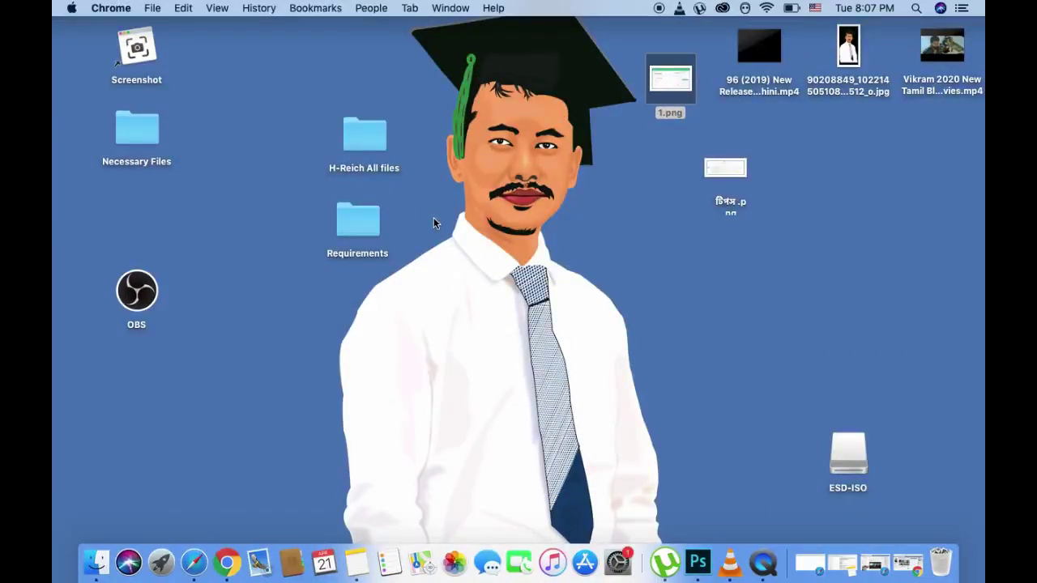
click(346, 216)
double_click(347, 215)
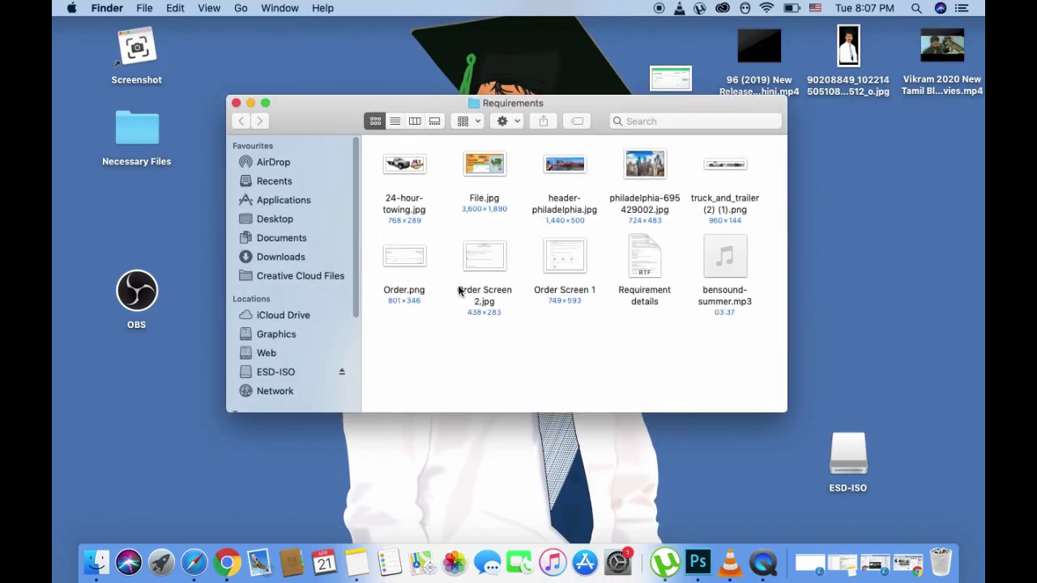
Step: View the client order image Order.png in full screen, return to the normal window and close it
double_click(423, 259)
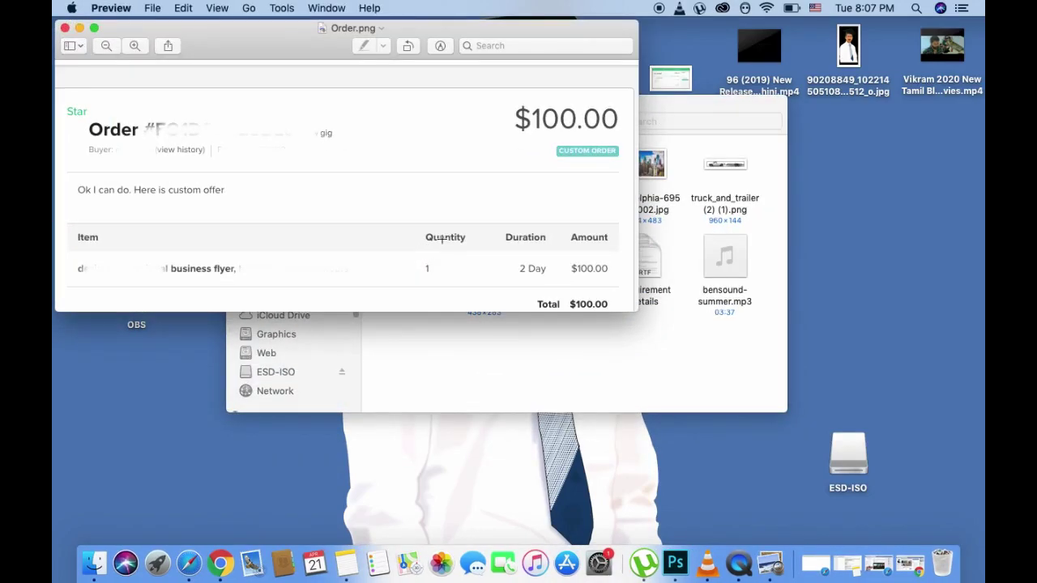
drag(190, 30, 368, 59)
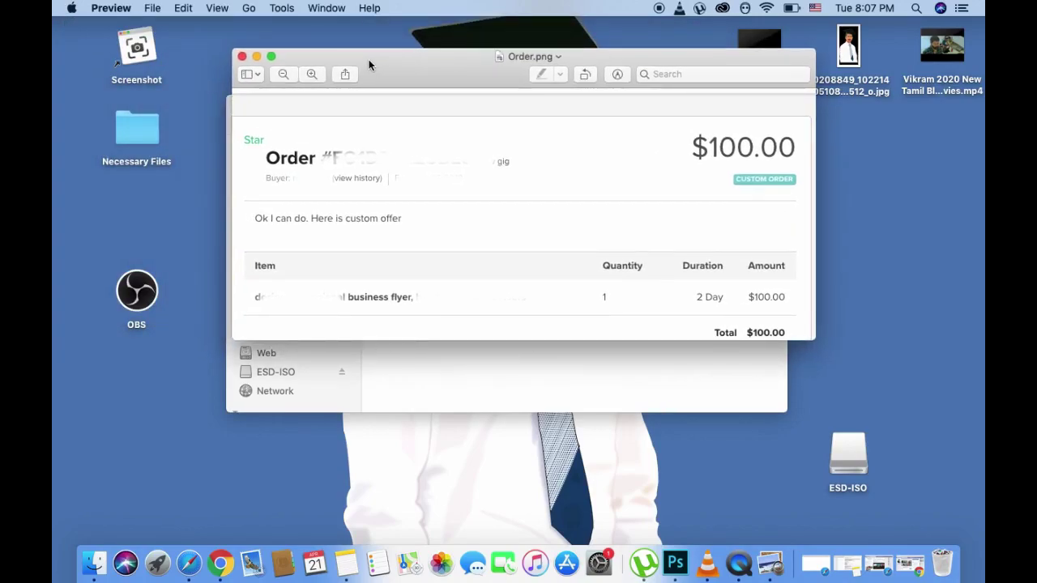
click(271, 56)
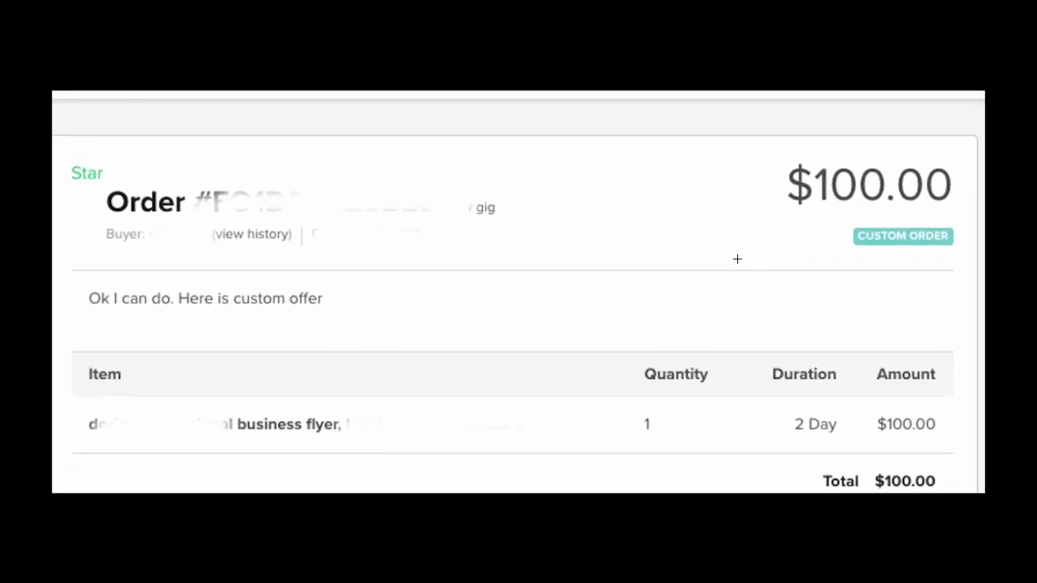
key(Escape)
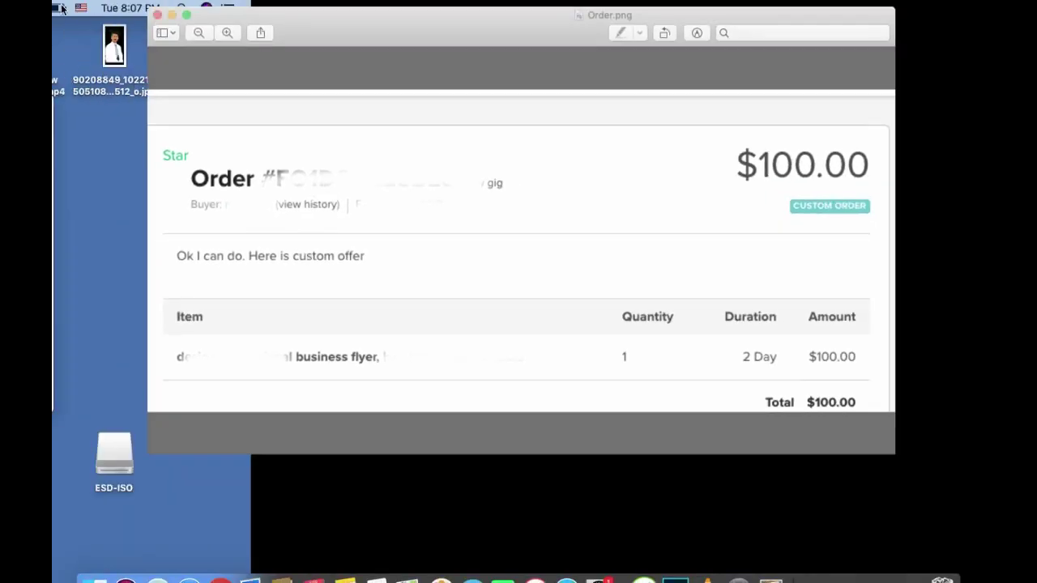
click(244, 58)
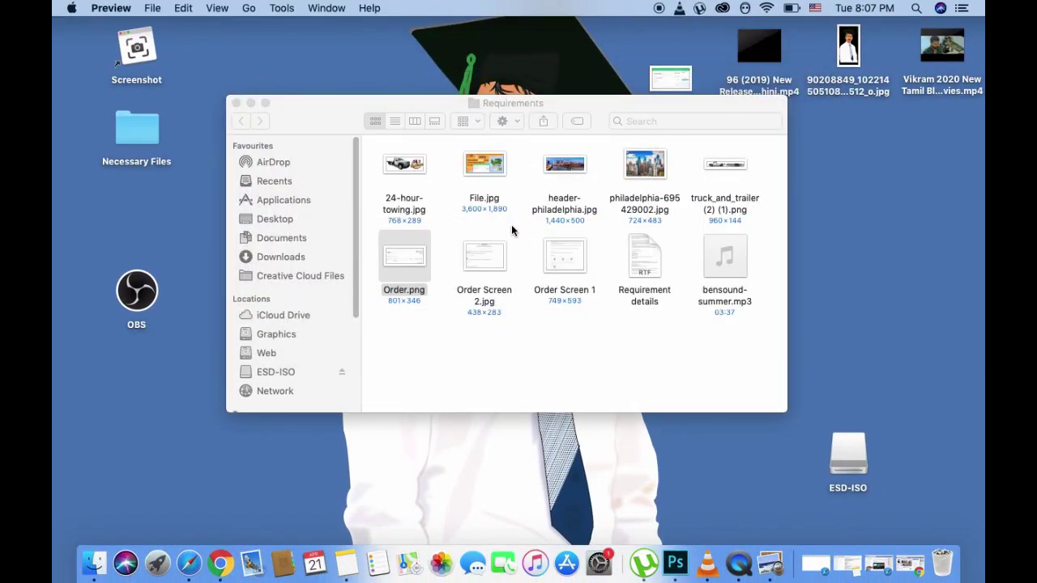
Step: Open the Requirement details document in full screen and highlight the list of towing services
double_click(650, 271)
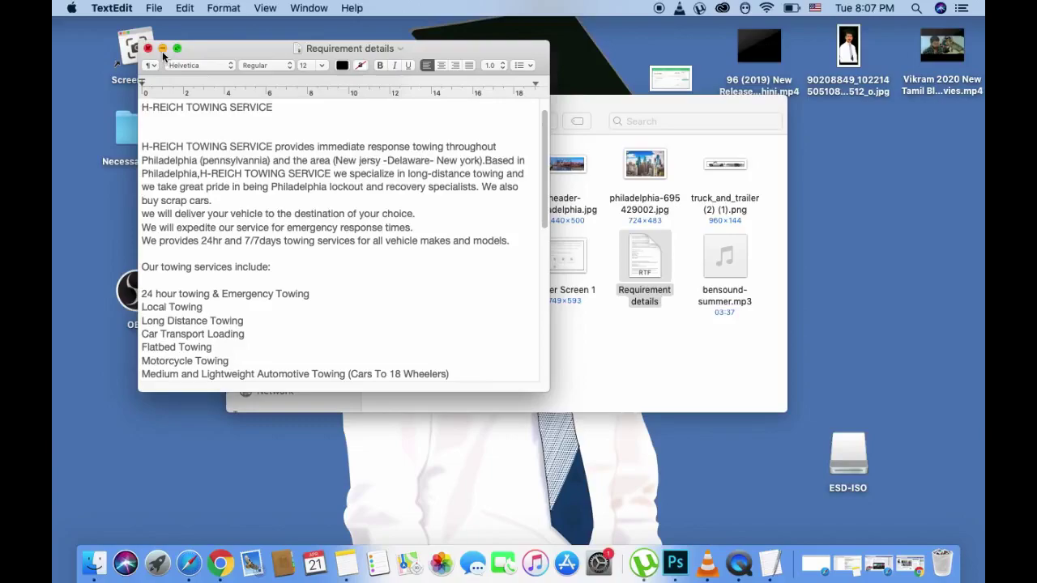
click(176, 50)
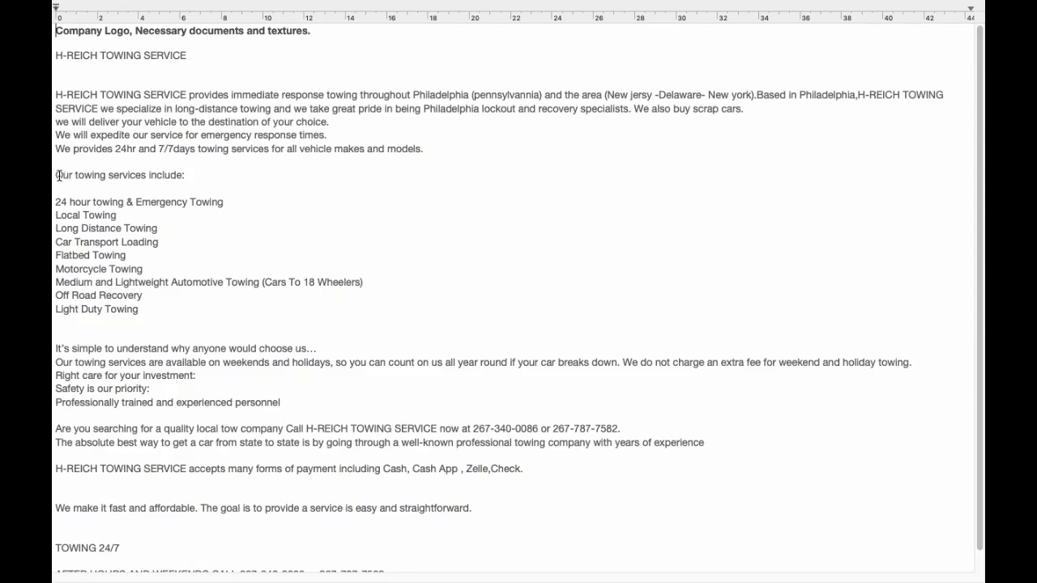
drag(59, 175, 139, 310)
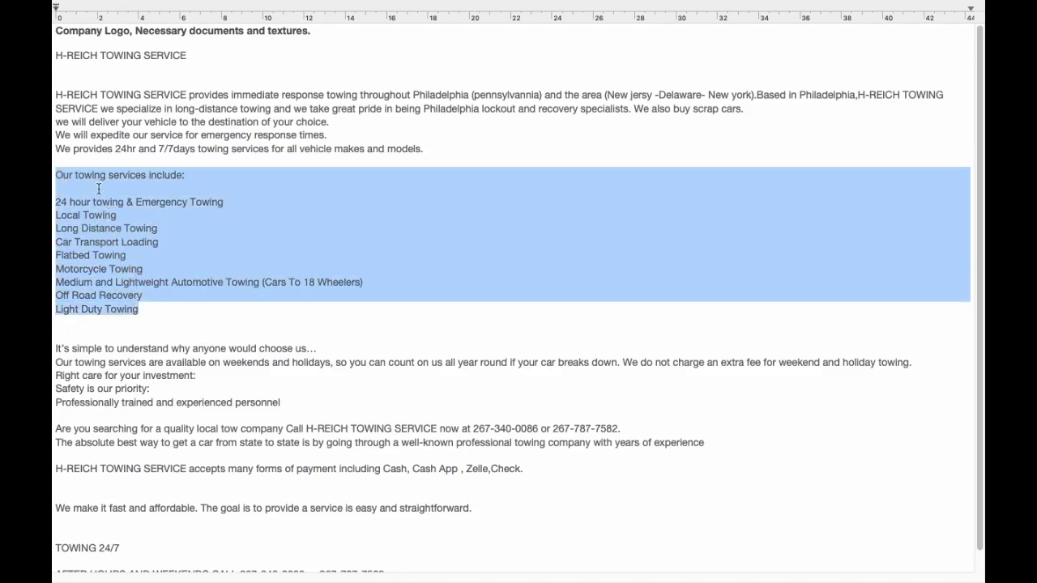
Step: Insert a blank line above the sentence "We provides 24hr and 7/7days towing services for all vehicle makes and models."
click(91, 164)
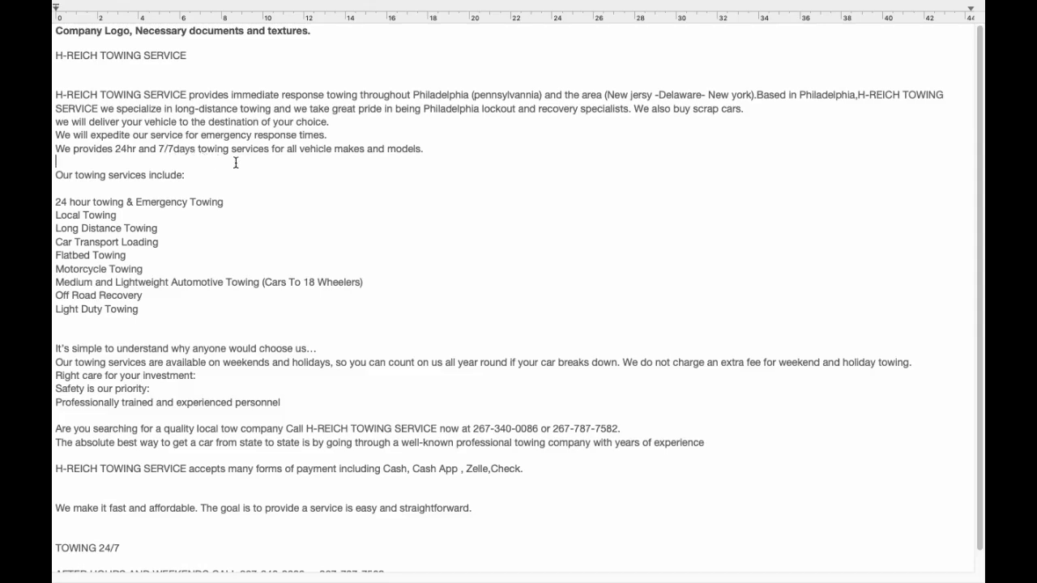
click(334, 137)
key(Return)
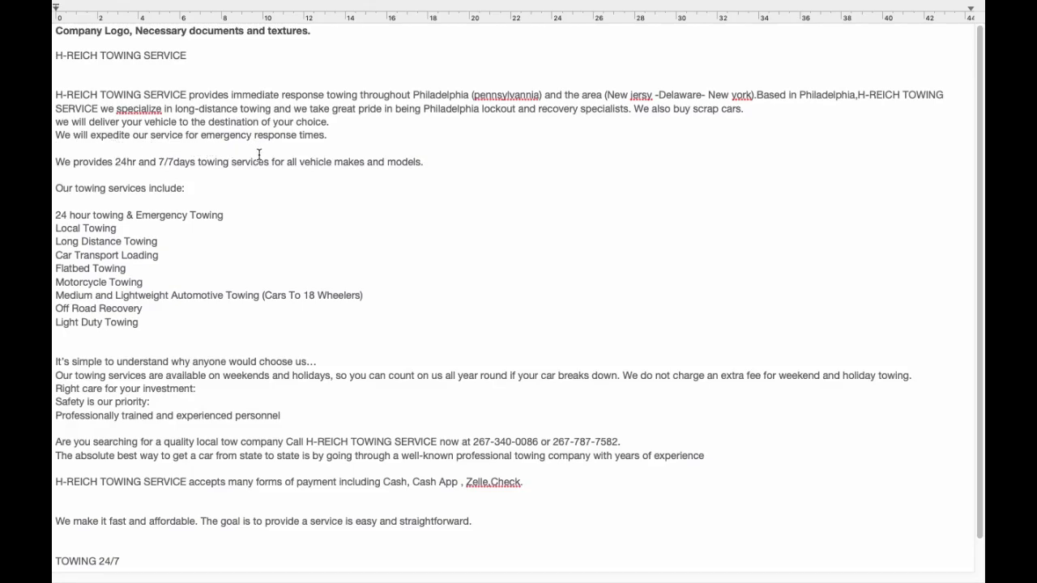
Step: Highlight the service section and the remaining text down to the after-hours line, then close the Requirement details document
drag(65, 154, 167, 325)
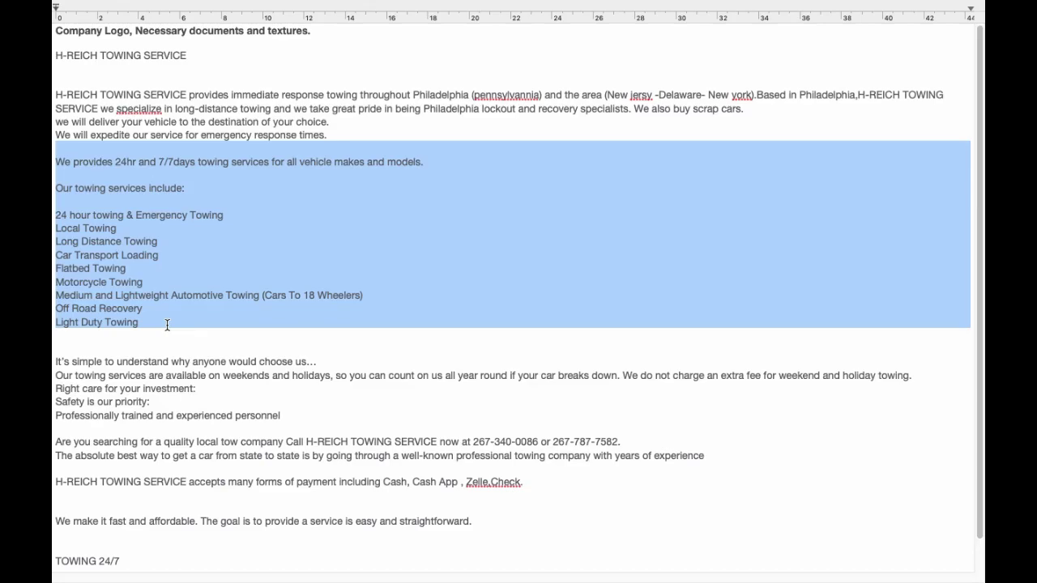
scroll(184, 417, down, 1)
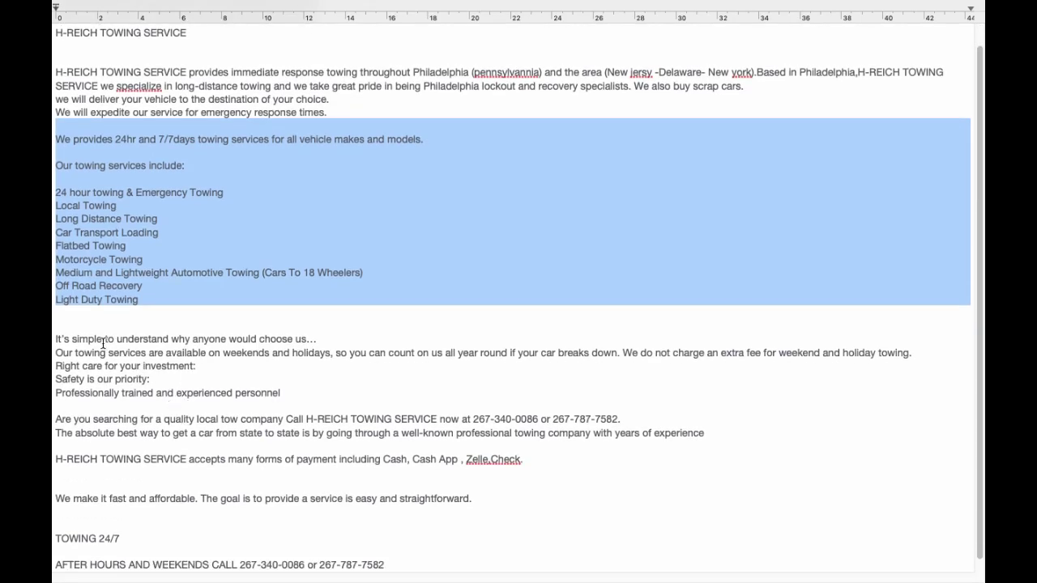
scroll(98, 339, down, 1)
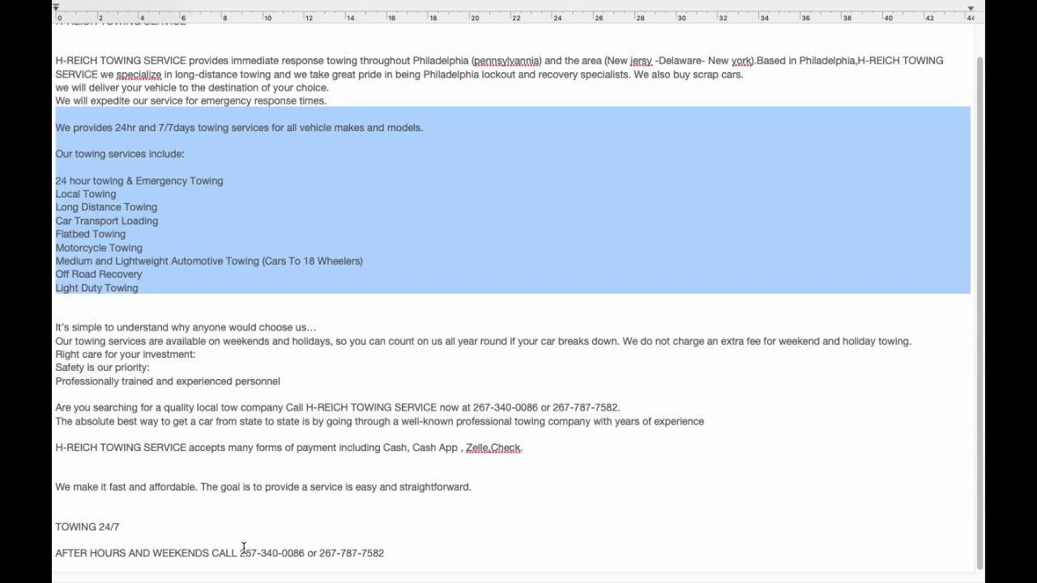
drag(387, 558, 53, 325)
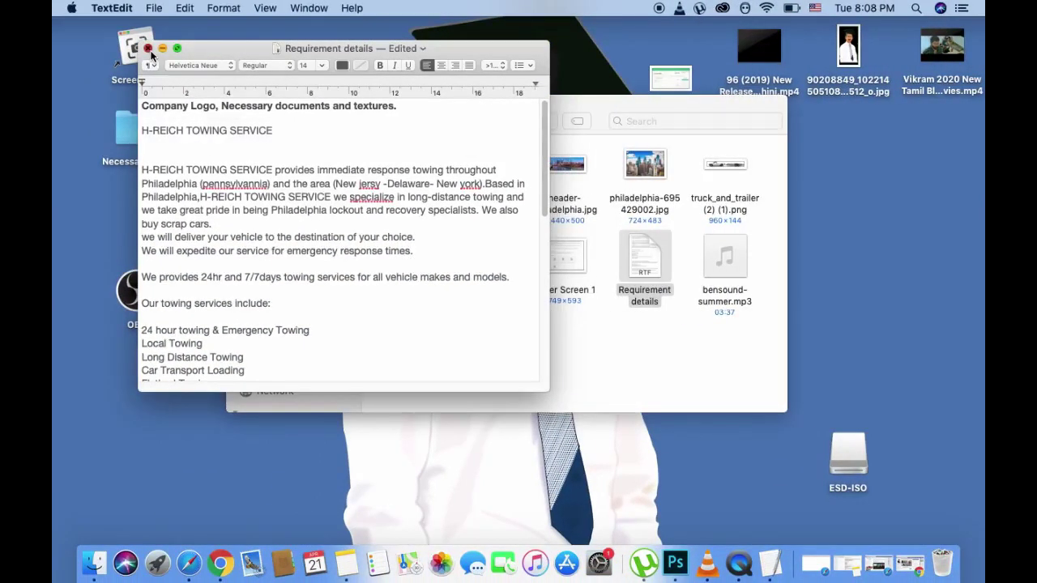
click(143, 44)
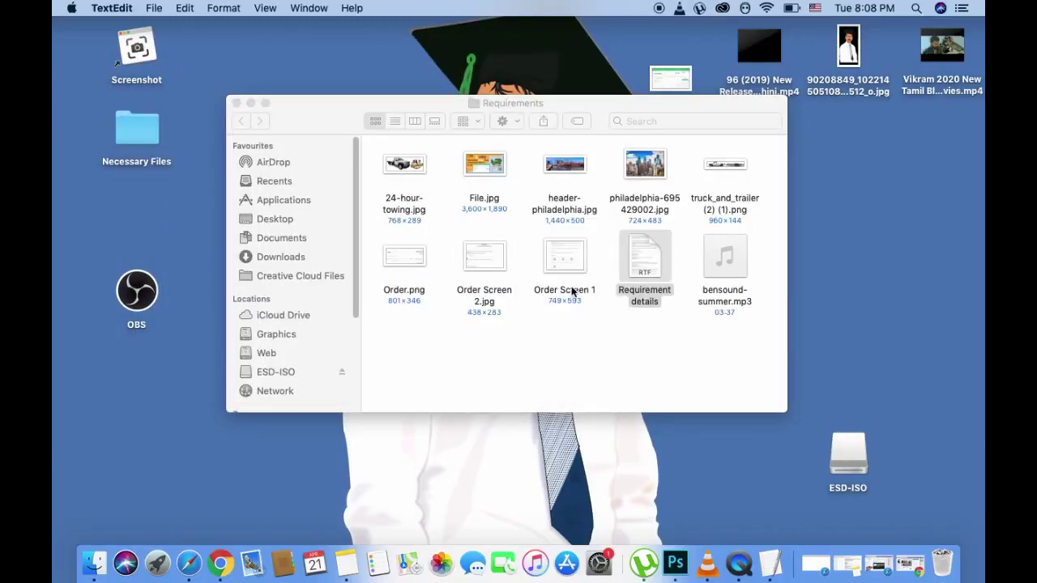
Step: View the client message images Order Screen 2.jpg and Order Screen 1, closing each one
click(494, 271)
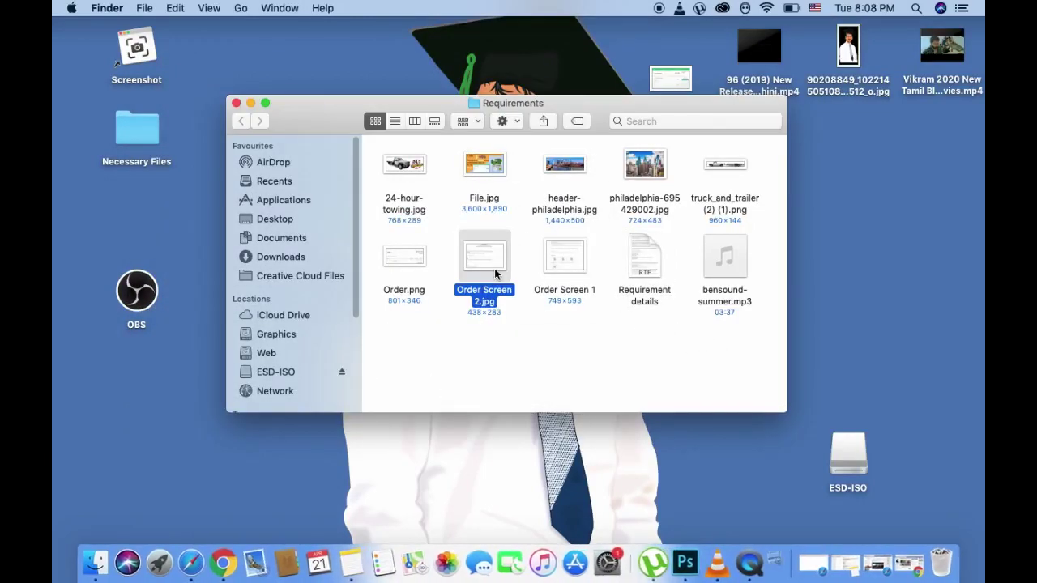
double_click(494, 271)
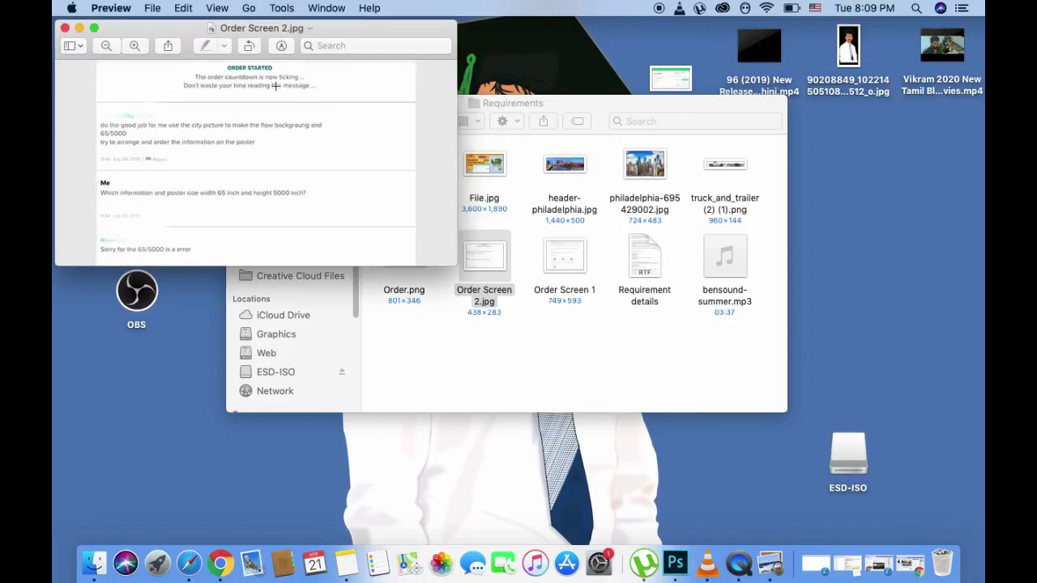
click(66, 28)
click(567, 258)
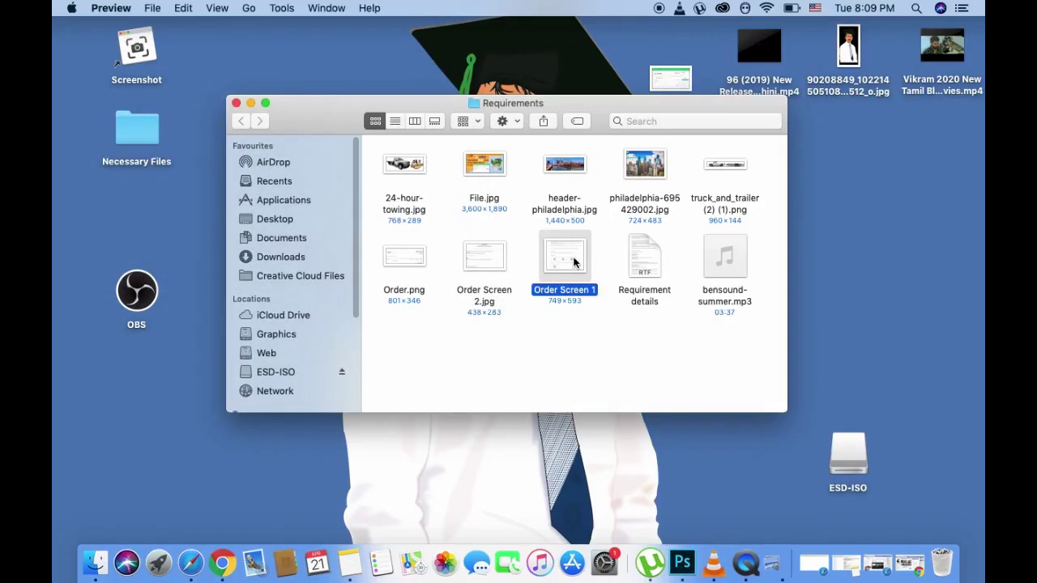
double_click(573, 260)
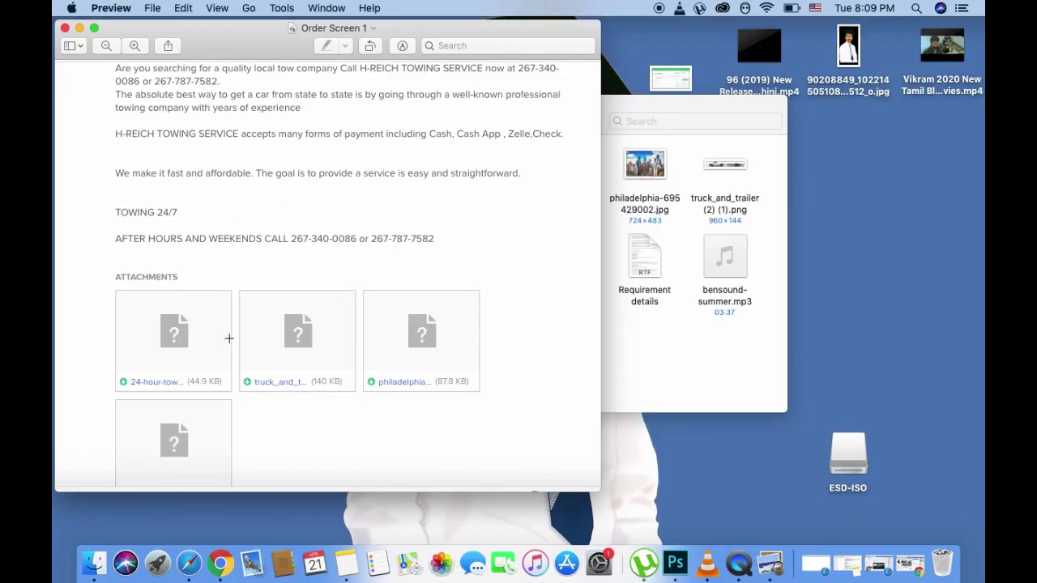
click(65, 28)
Step: Reopen Order Screen 2.jpg to read the client's messages about the background and poster size, then close it
click(497, 271)
double_click(497, 271)
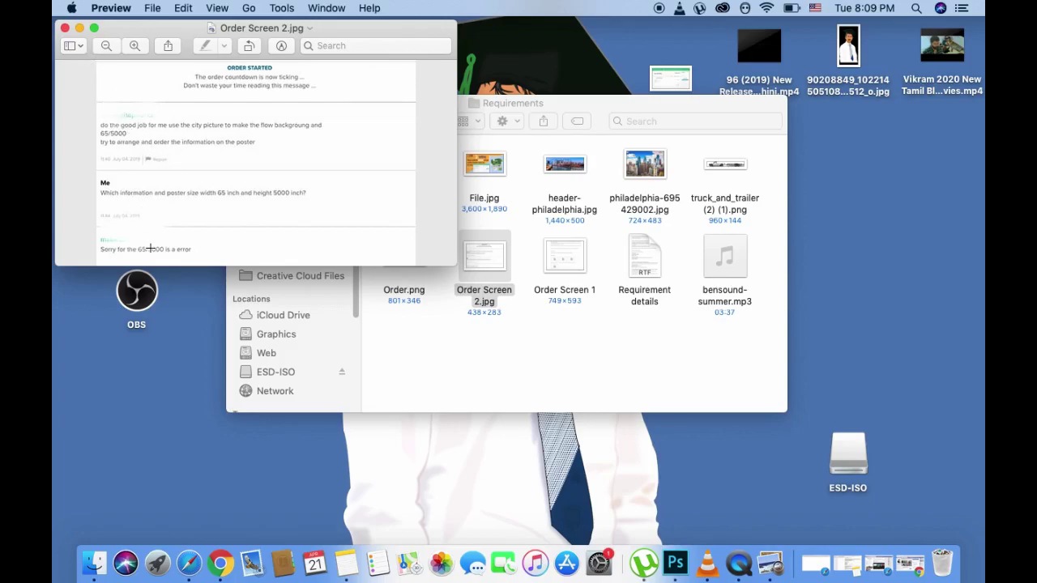
click(64, 30)
Step: View the two city pictures philadelphia-695429002.jpg and header-philadelphia.jpg, closing each one
double_click(643, 170)
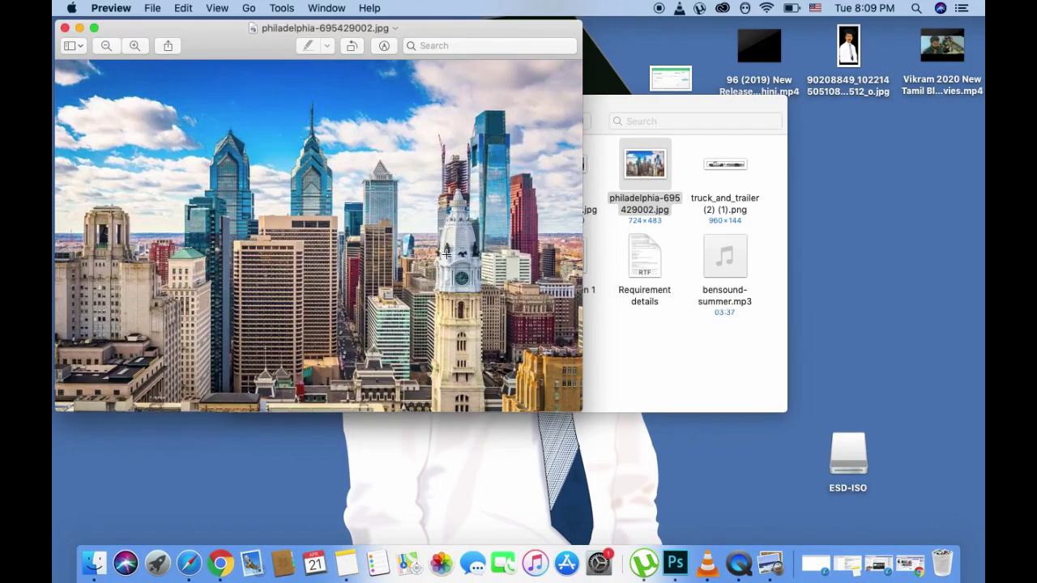
click(65, 28)
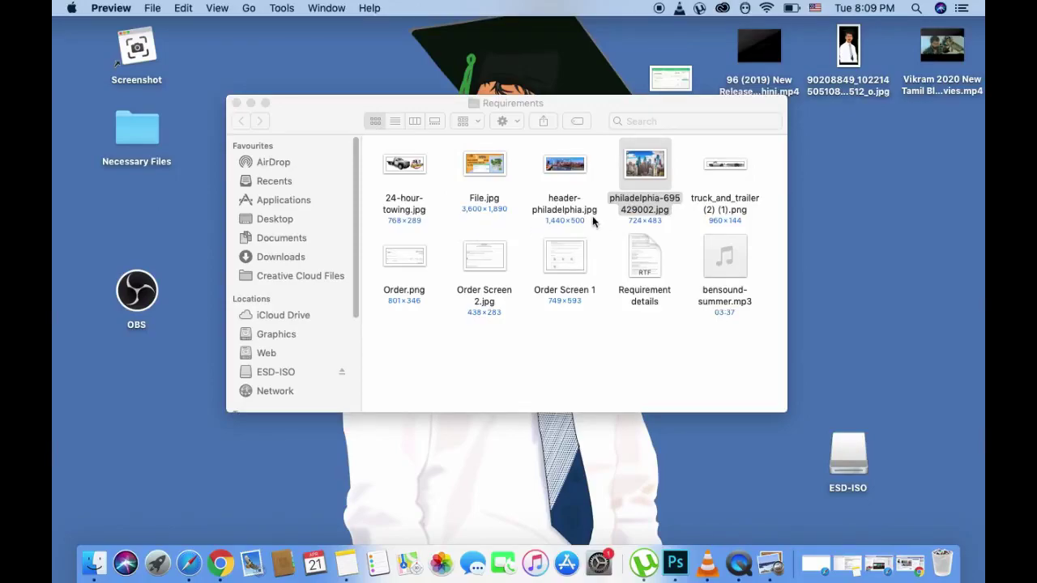
double_click(567, 171)
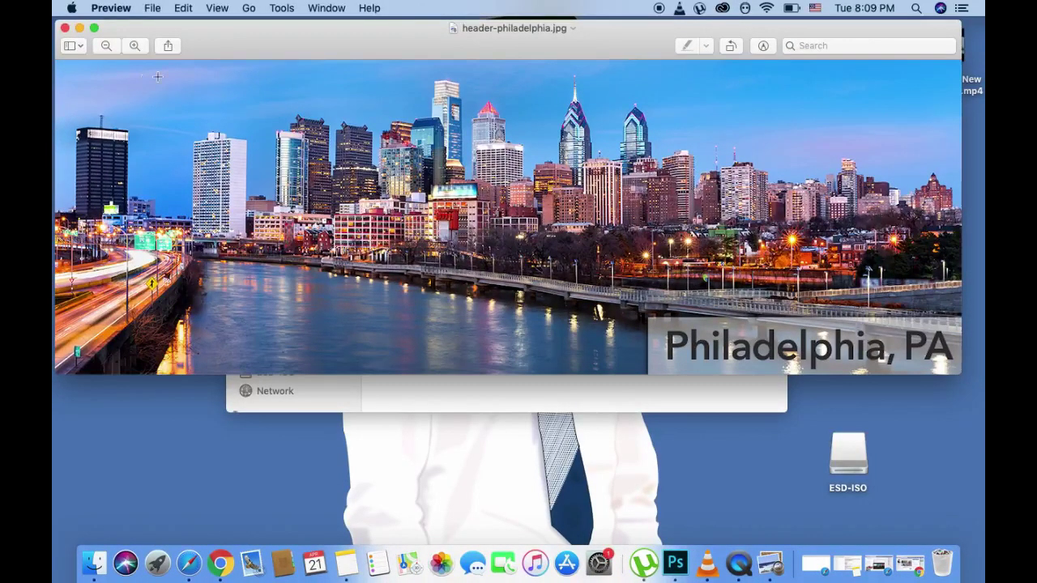
click(65, 28)
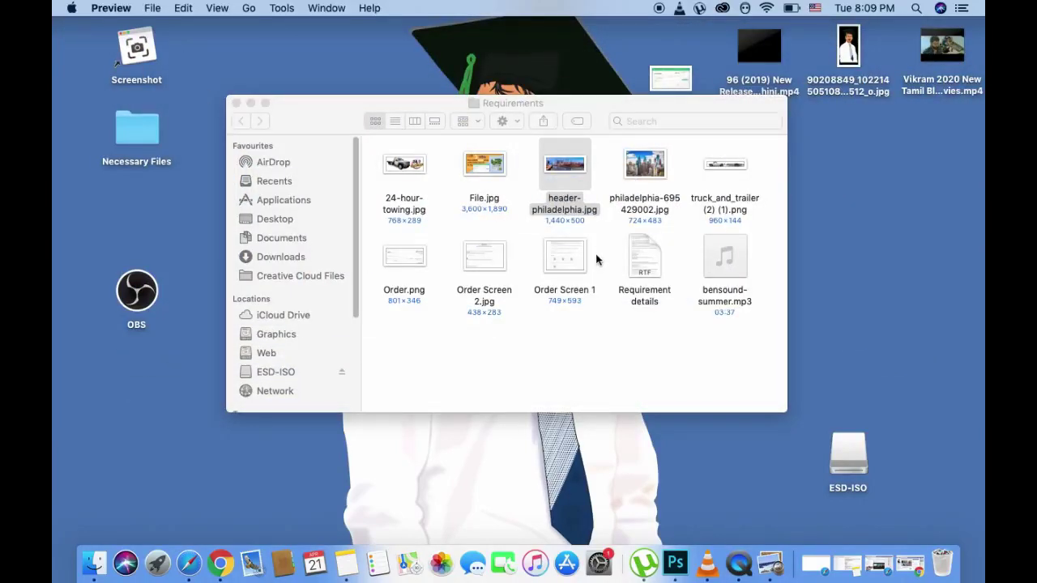
Step: View the vehicle pictures 24-hour-towing.jpg and truck_and_trailer (2) (1).png, closing each one
click(411, 177)
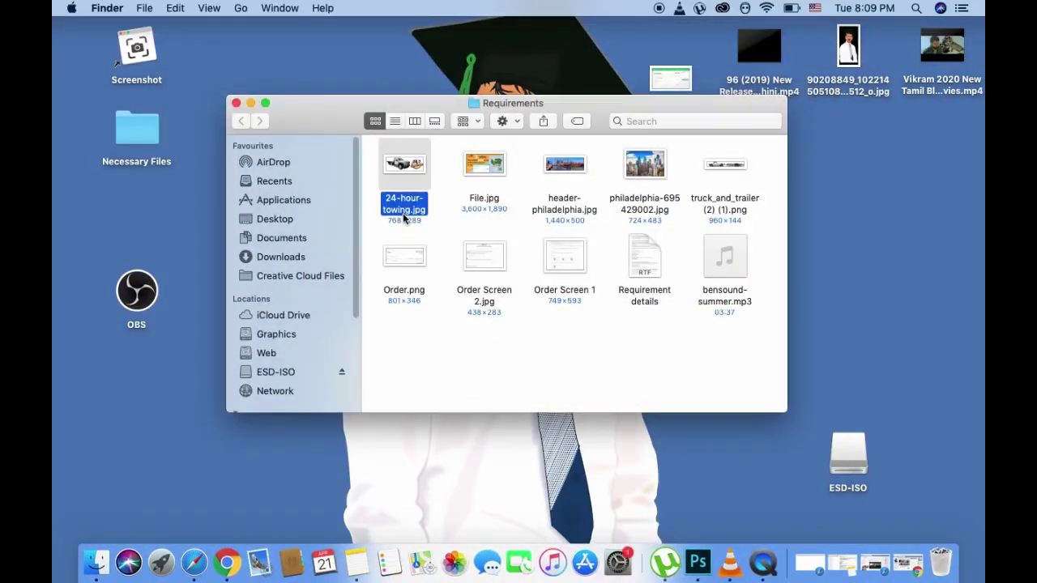
double_click(403, 212)
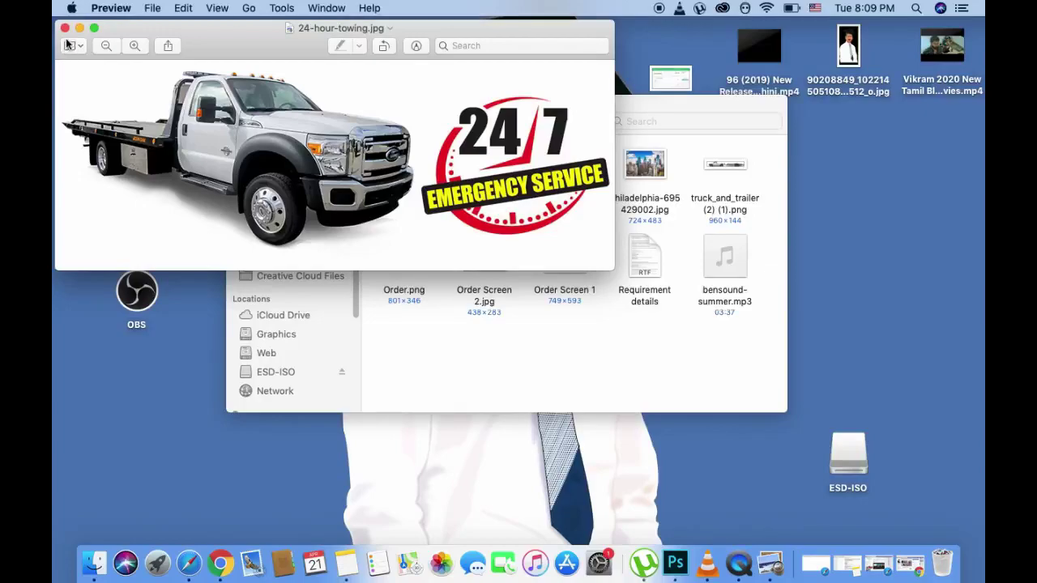
click(65, 30)
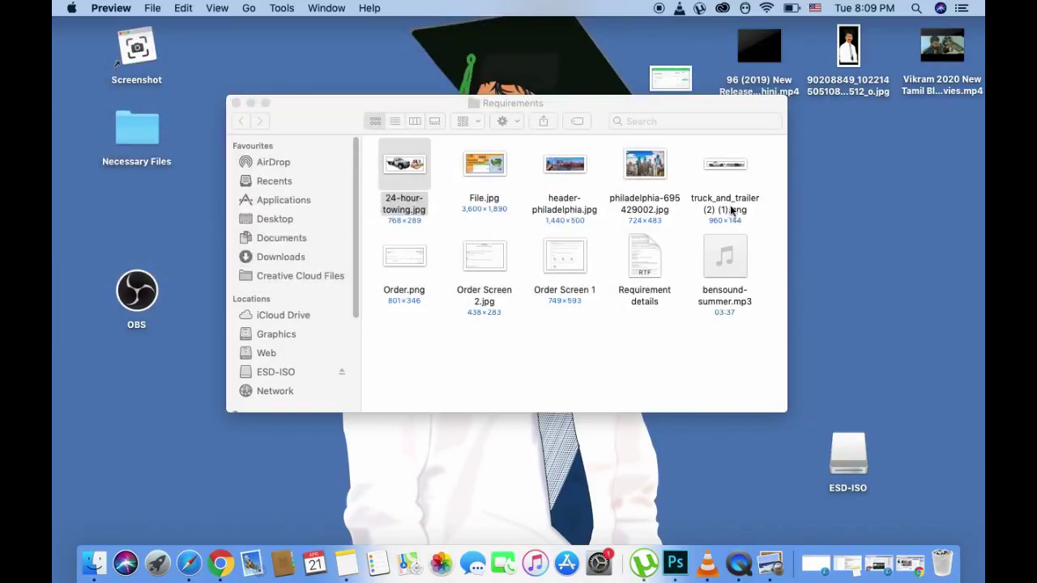
double_click(726, 173)
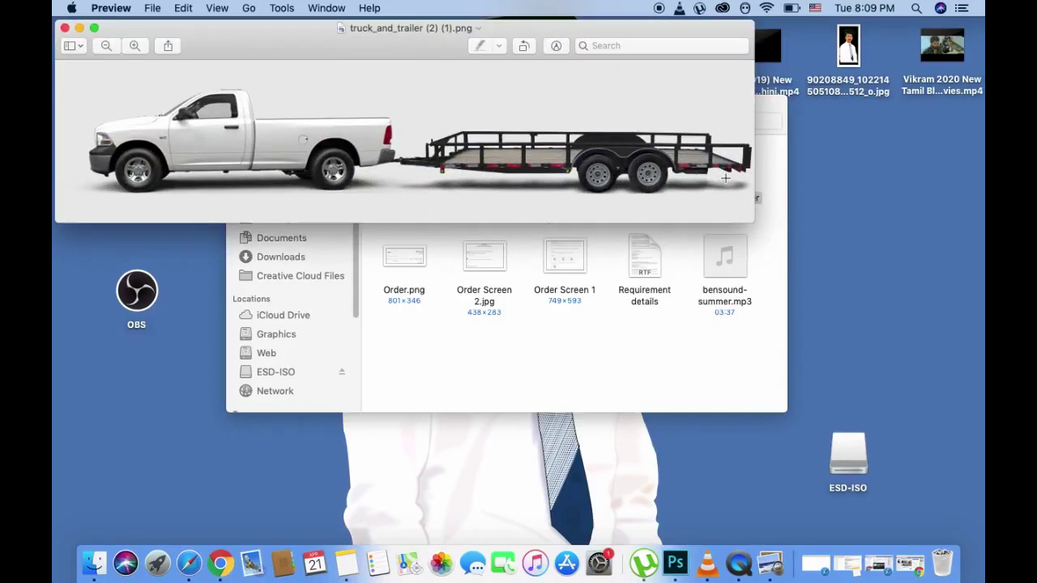
click(65, 29)
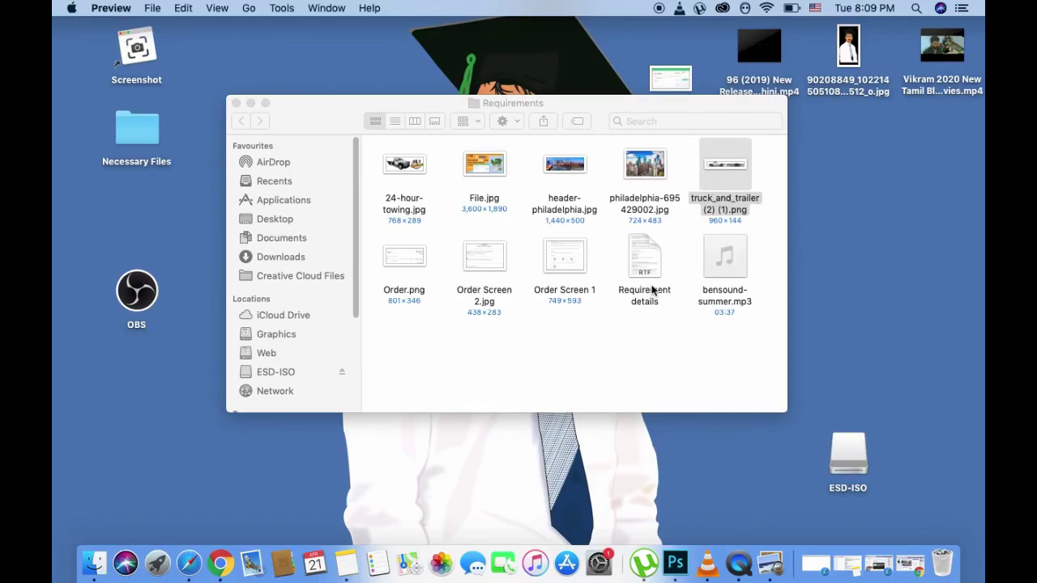
Step: View the finished flyer preview File.jpg in full screen, then close it and the Requirements folder
double_click(491, 180)
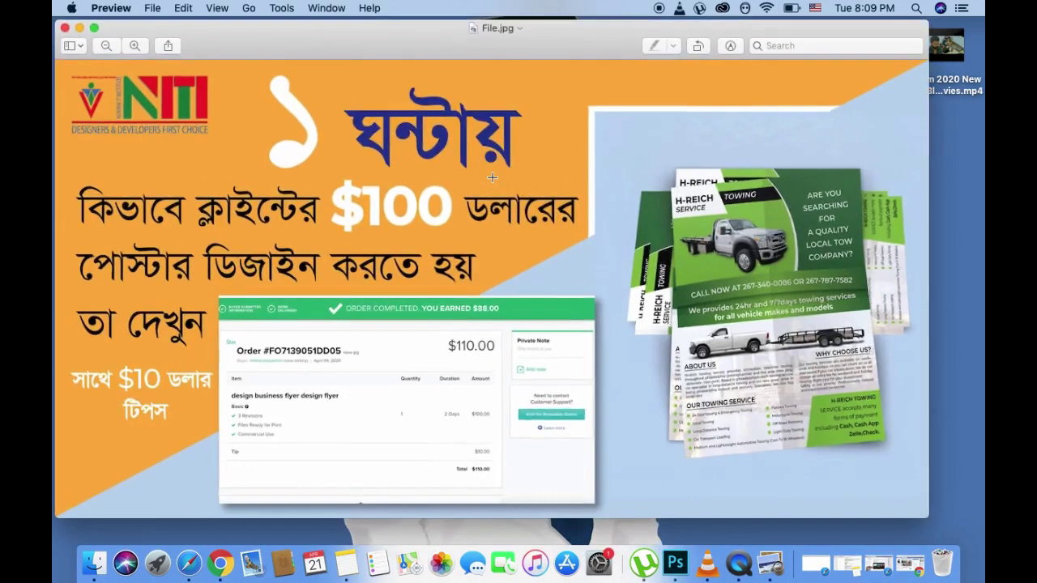
click(94, 29)
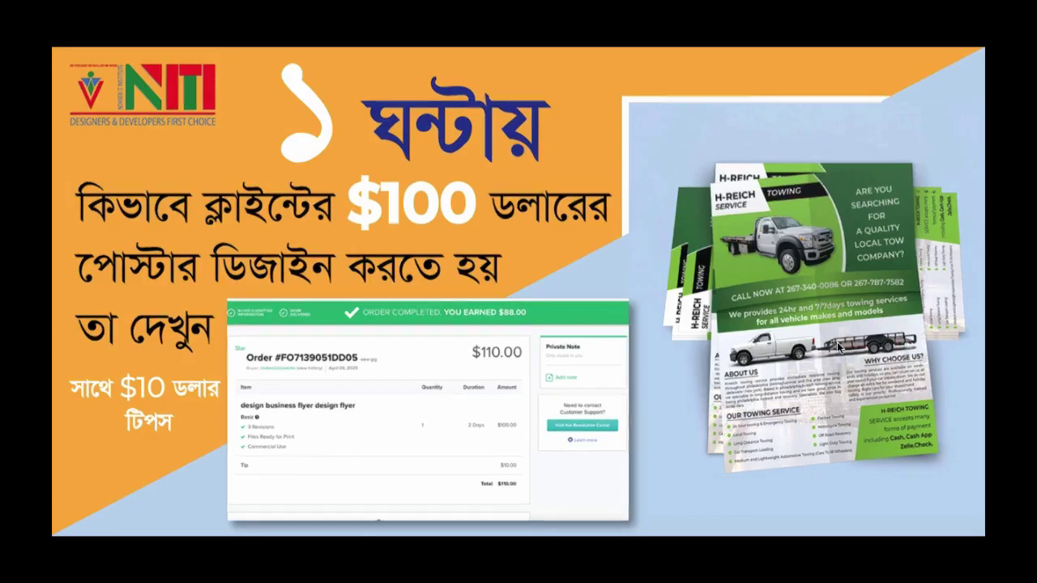
key(Escape)
click(64, 28)
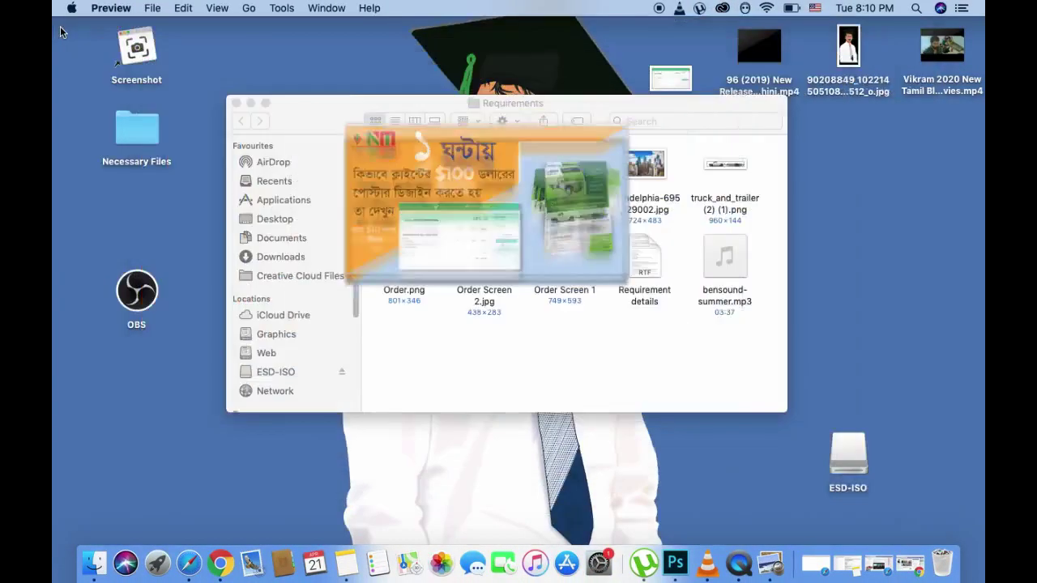
click(235, 104)
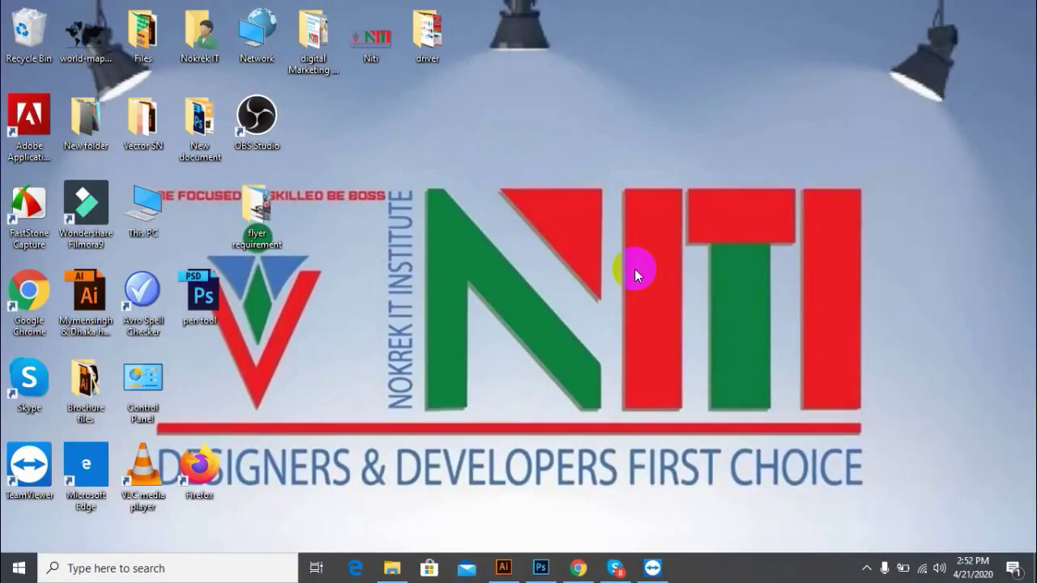
Step: Open the New Text Document in the flyer requirement folder to read the flyer text, then minimize it
double_click(256, 202)
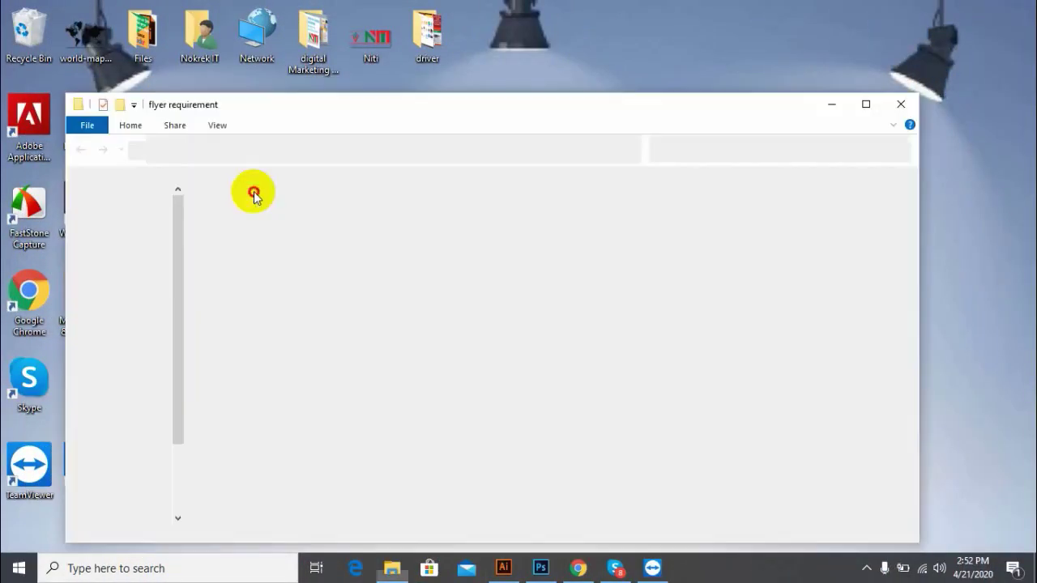
double_click(491, 224)
click(866, 72)
click(943, 8)
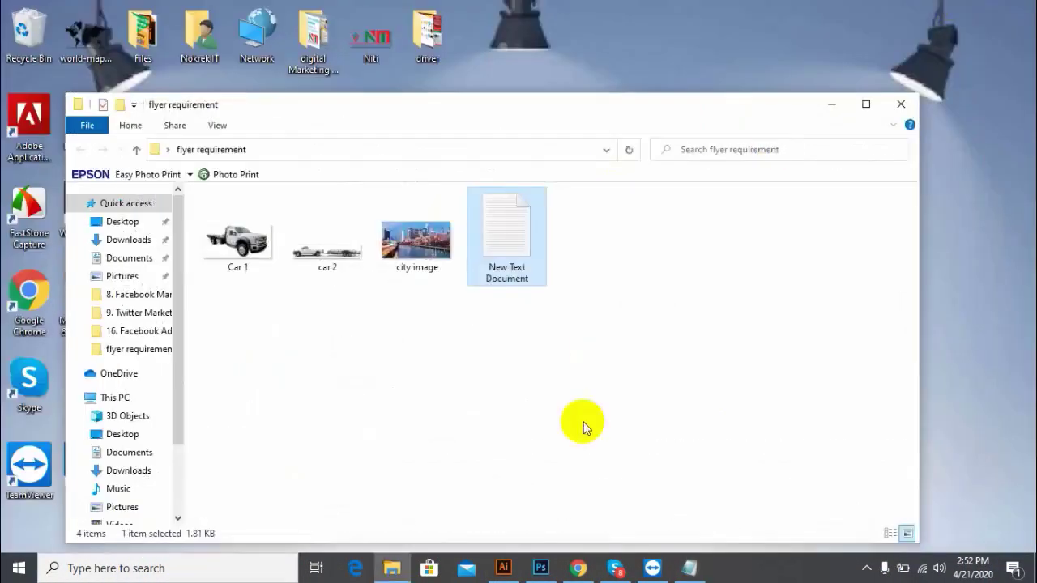
Step: Create an Illustrator document named "flyer design" in inches, Letter size, portrait orientation, with a 0.125 in bleed on all sides
click(503, 567)
click(43, 10)
click(61, 27)
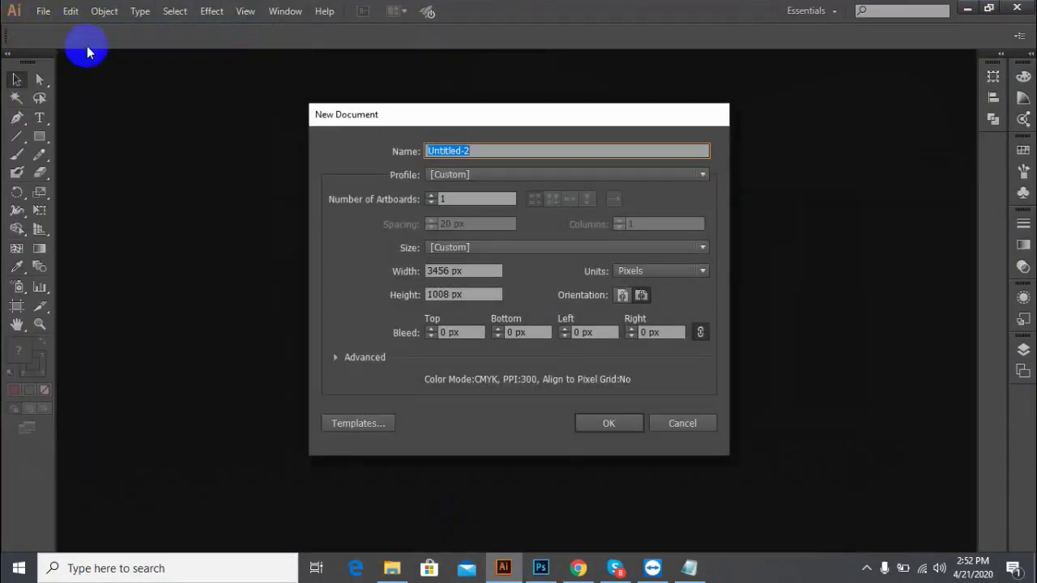
click(660, 270)
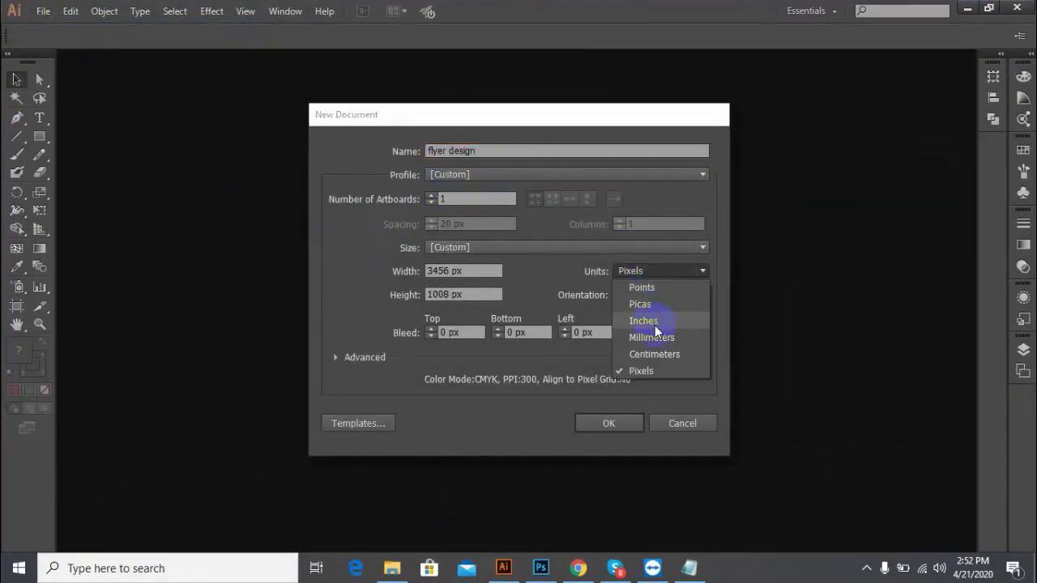
click(657, 324)
click(479, 247)
click(463, 282)
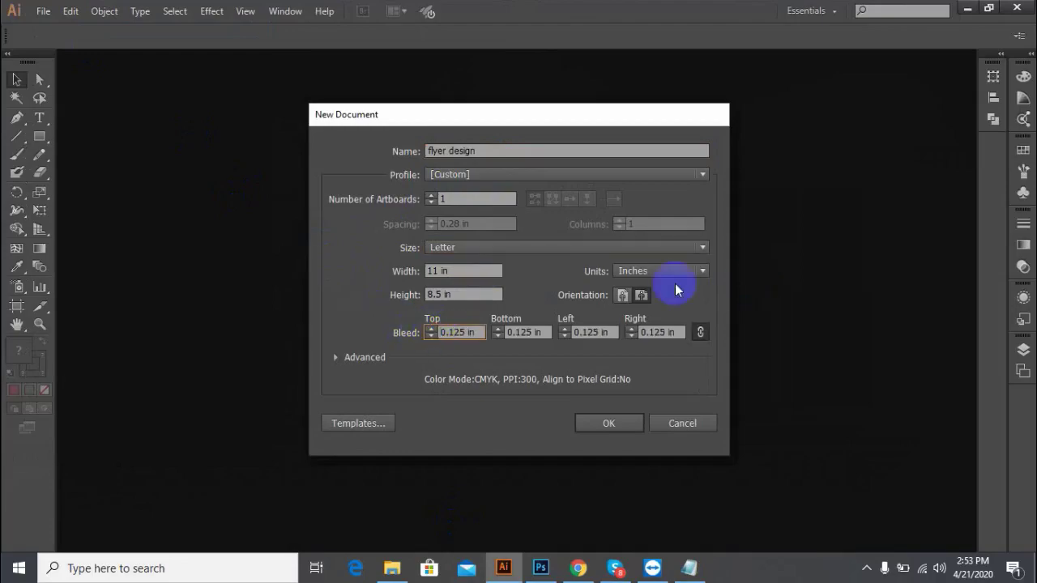
click(618, 422)
Step: Draw a white 8.75 × 11.25 in rectangle covering the artboard out to the bleed edges and lock it
mouse_move(340, 77)
mouse_down()
mouse_move(655, 475)
mouse_move(682, 525)
mouse_up()
click(16, 79)
drag(317, 128, 447, 237)
right_click(416, 167)
click(308, 151)
click(104, 10)
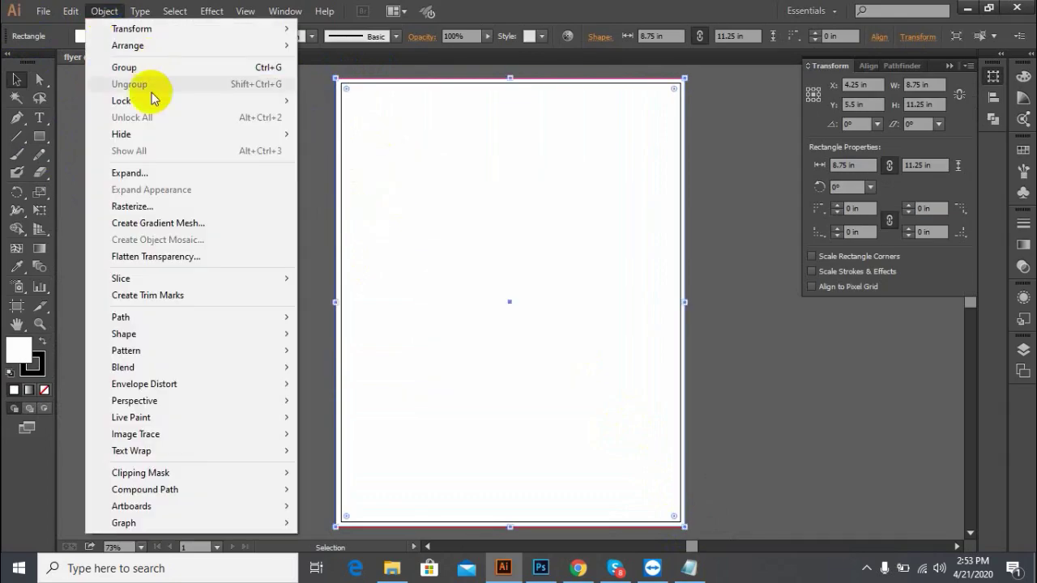
mouse_move(153, 99)
click(343, 97)
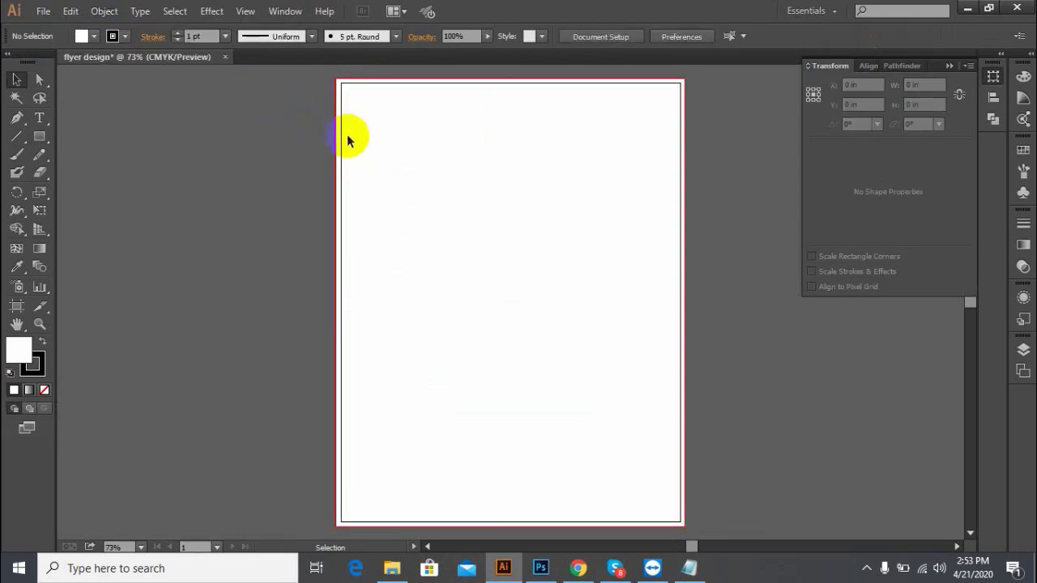
Step: Draw an 8.75 × 4.65 in rectangle across the page's upper part with no stroke and dark green fill #306338
key(m)
mouse_move(334, 78)
mouse_down()
mouse_move(683, 313)
mouse_move(684, 263)
mouse_up()
click(126, 37)
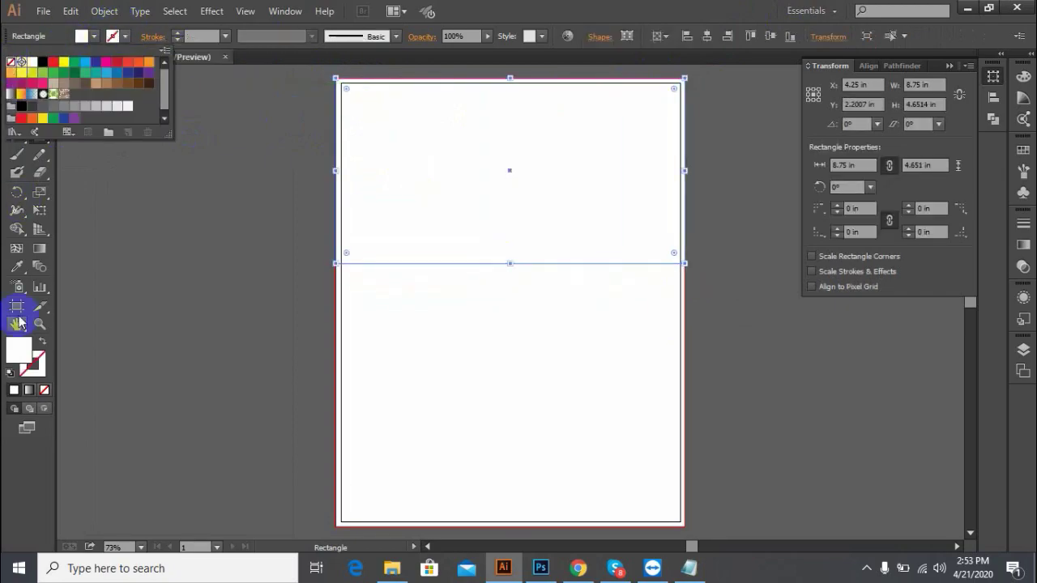
click(10, 57)
double_click(19, 350)
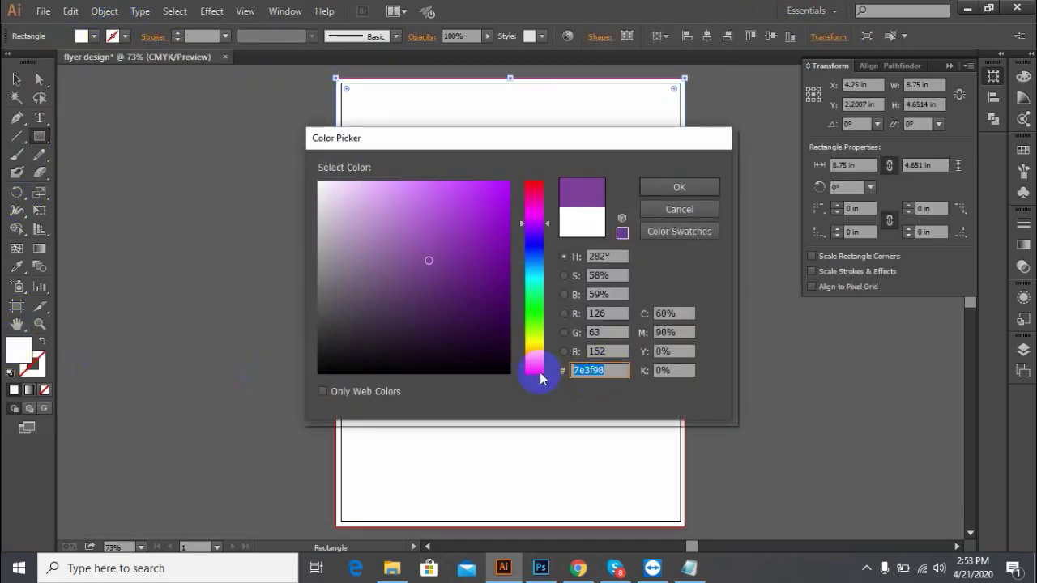
text(3063)
click(678, 188)
key(v)
drag(337, 171, 466, 191)
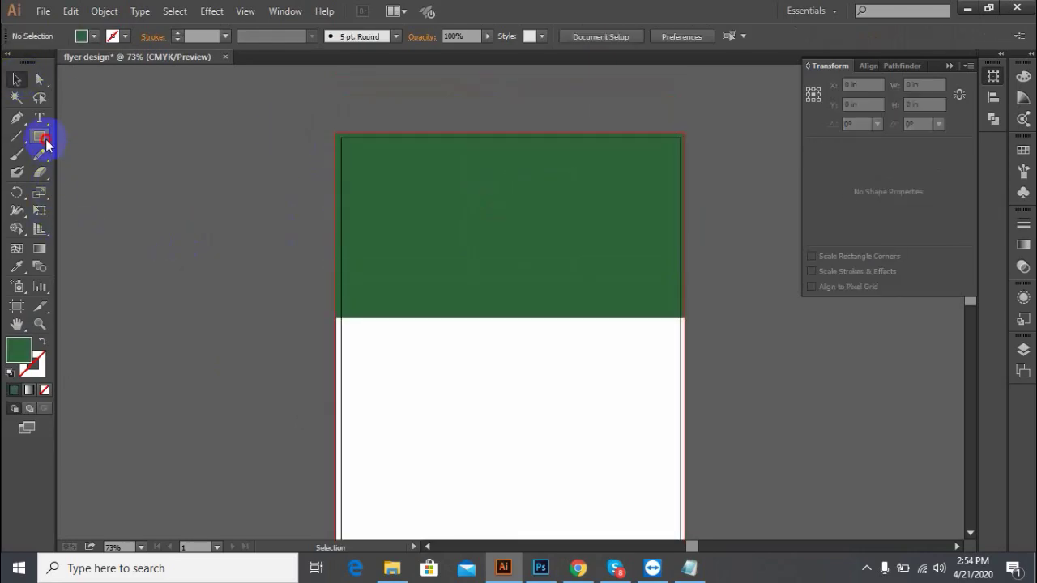
Step: Draw an ellipse about 6.77 × 5.99 in over the page's upper-left area and fill it with brown #856c44
drag(41, 138, 93, 173)
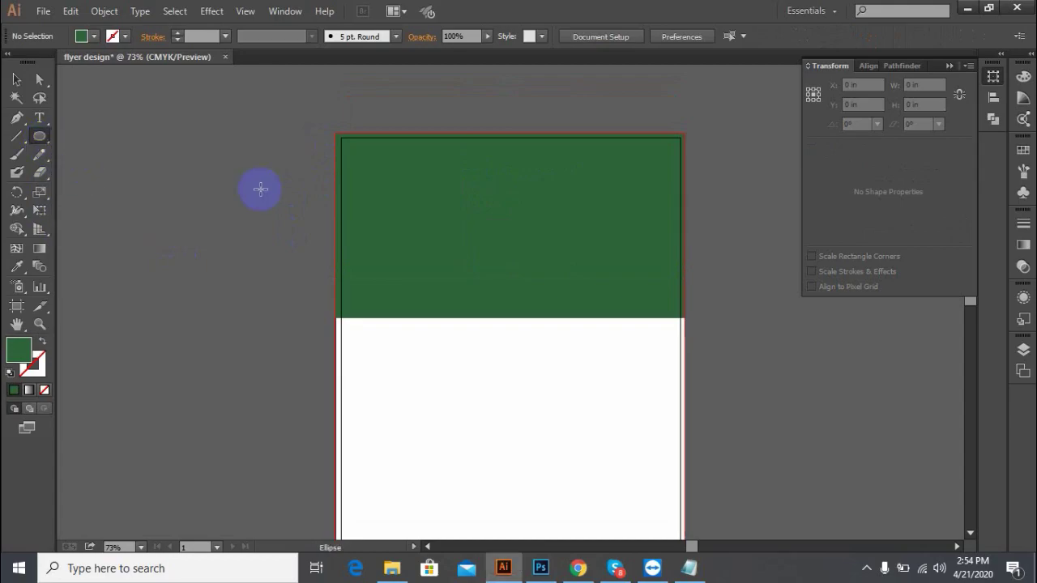
drag(485, 276, 585, 352)
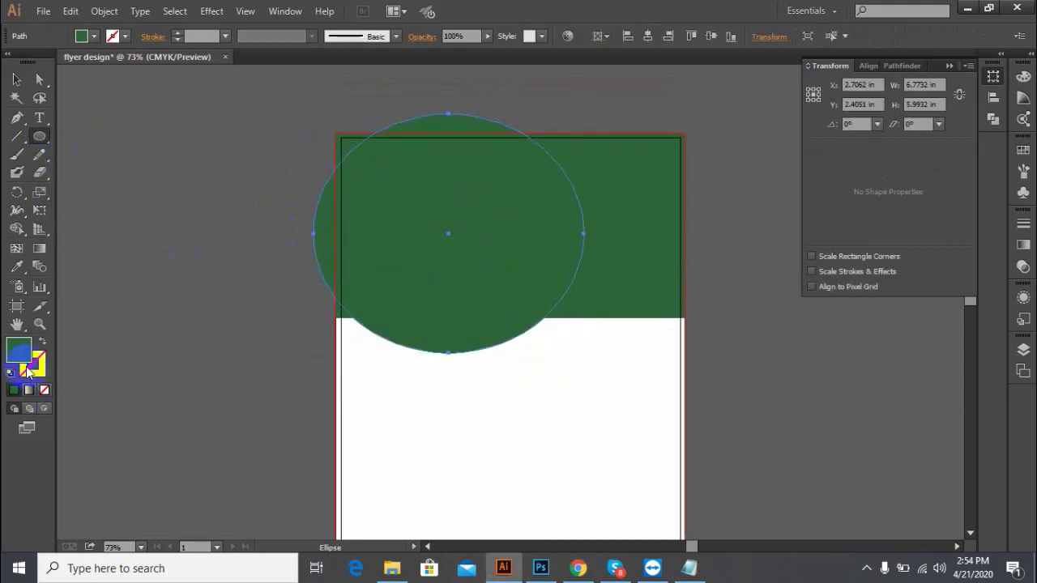
double_click(20, 349)
double_click(625, 374)
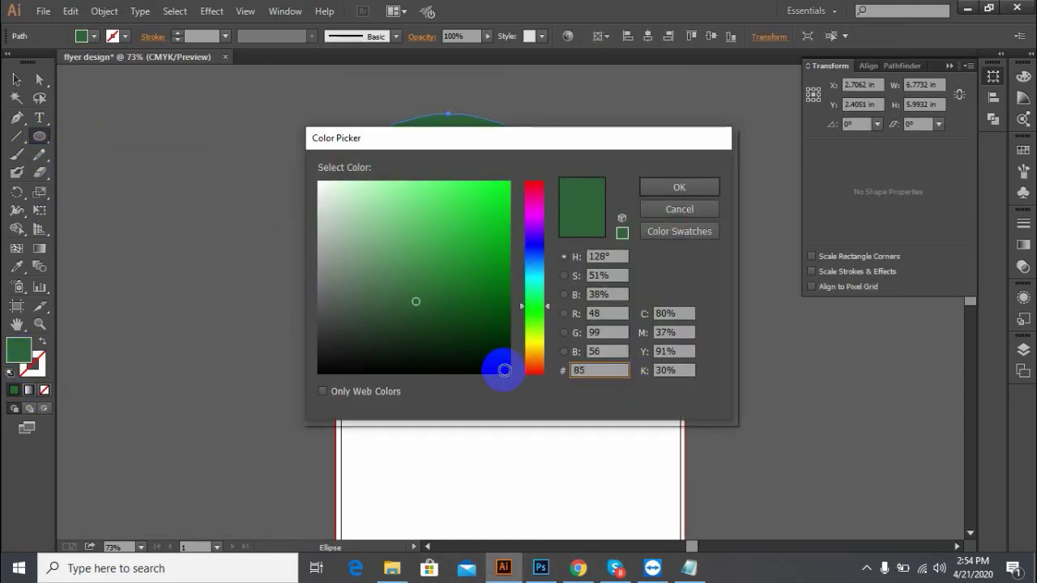
click(640, 189)
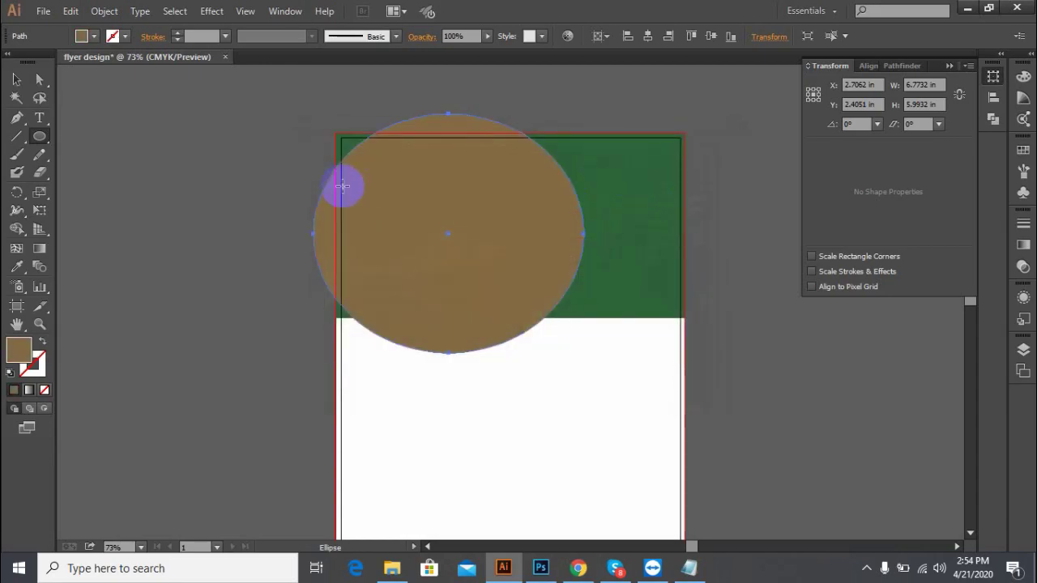
Step: Change the ellipse's fill to light green #8bc34a
double_click(20, 349)
double_click(625, 371)
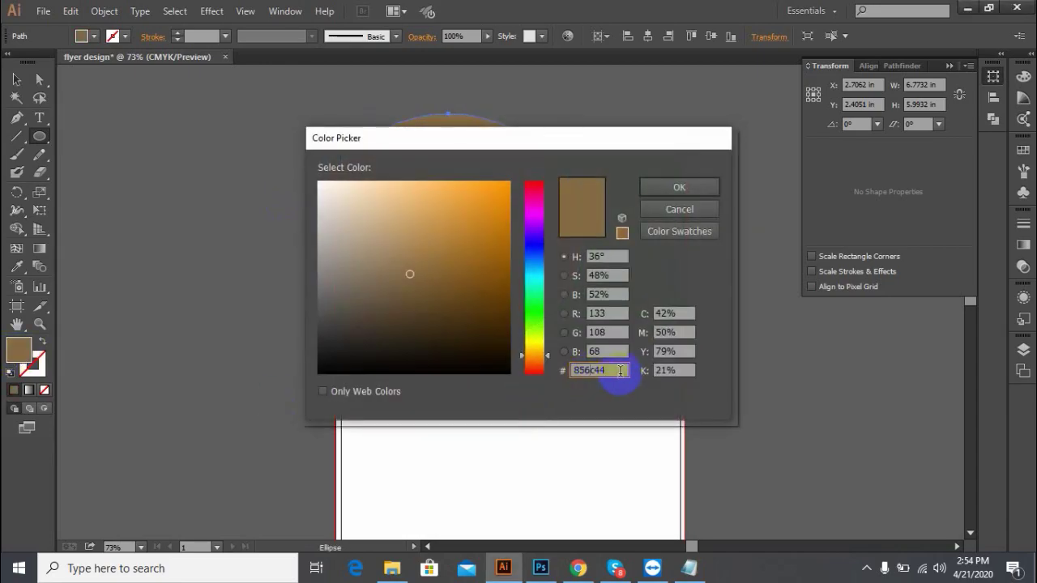
text(8bc34a)
key(Return)
Step: Move and stretch the ellipse to about 6.8 × 8.25 in over the page's upper-left corner, tilting it slightly clockwise
click(16, 79)
drag(586, 109, 470, 106)
scroll(520, 77, up, 2)
drag(502, 167, 389, 130)
mouse_move(466, 279)
mouse_down()
mouse_move(440, 268)
mouse_move(459, 272)
mouse_up()
click(292, 436)
click(366, 377)
drag(312, 408, 272, 454)
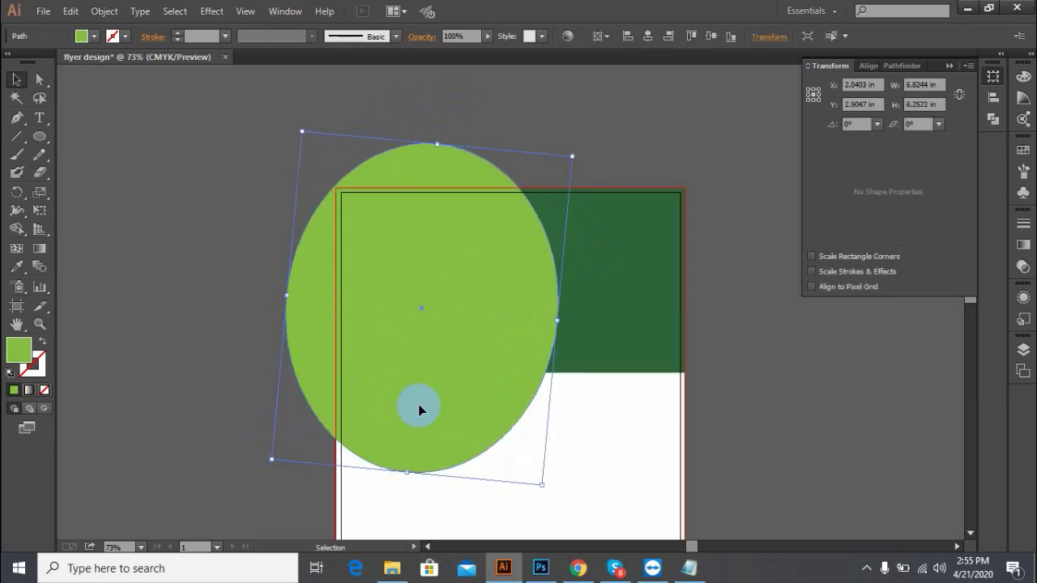
Step: Add anchor points on both sides of the ellipse near the dark green rectangle's lower edge and delete its bottom anchor to flatten the base
click(700, 316)
scroll(699, 317, down, 1)
click(514, 330)
click(16, 118)
click(291, 334)
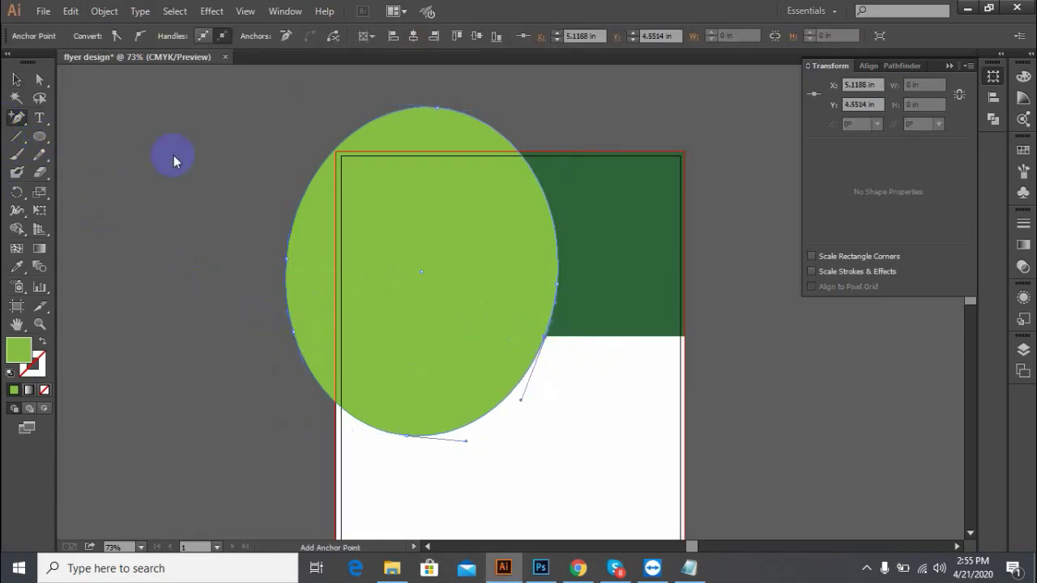
click(398, 451)
click(388, 434)
key(Delete)
click(16, 78)
click(350, 212)
key(ctrl+shift+a)
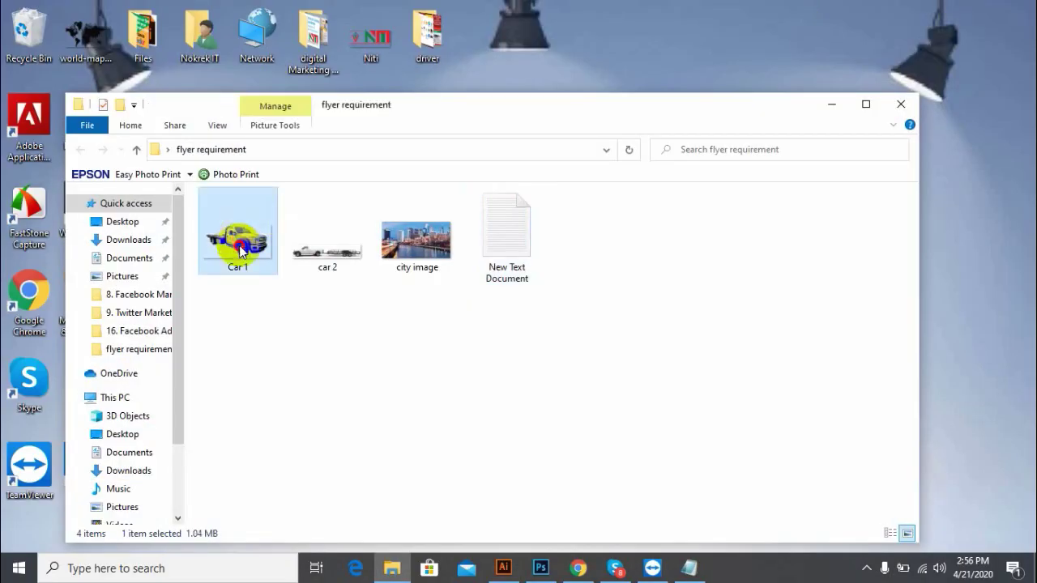
Step: Place the Car 1 image from the flyer requirement folder, embed it and position it on the lower part of the light green shape
drag(239, 229, 392, 312)
click(267, 37)
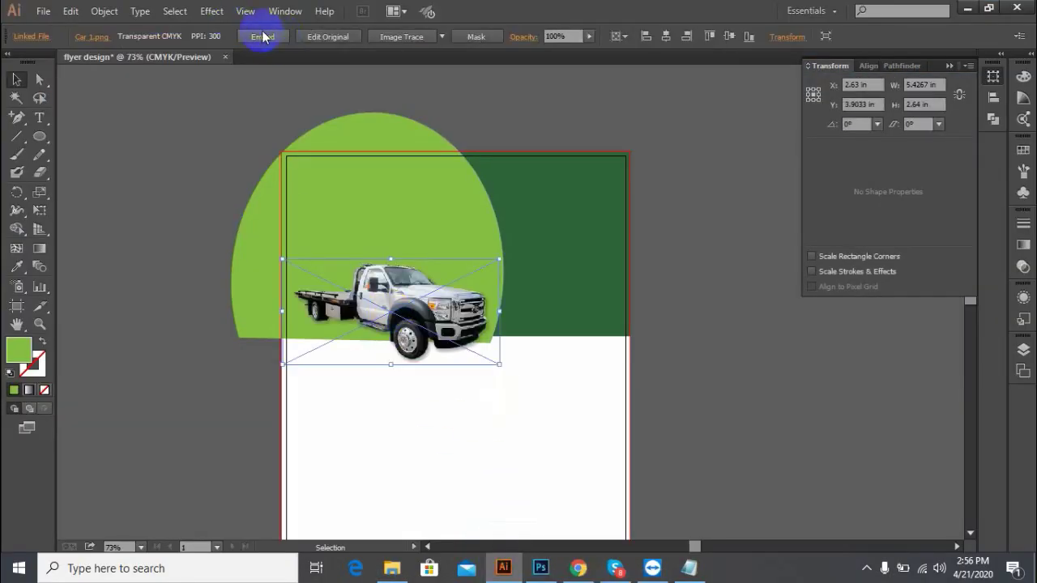
drag(305, 267, 308, 240)
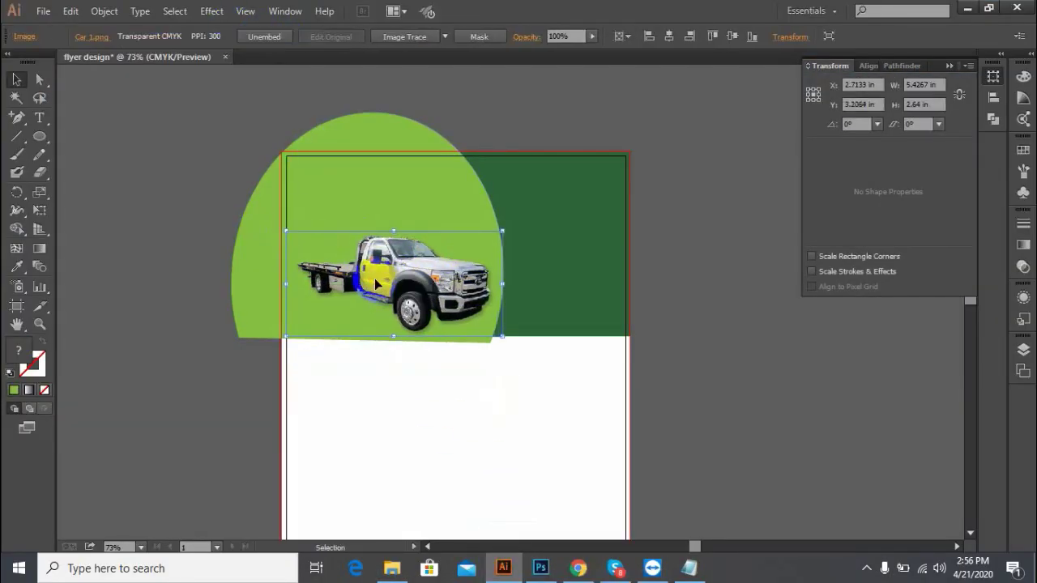
click(127, 251)
Step: Duplicate the light green shape in place behind the original and fill the copy white
key(ctrl+plus)
key(ctrl+plus)
ctrl+click(418, 230)
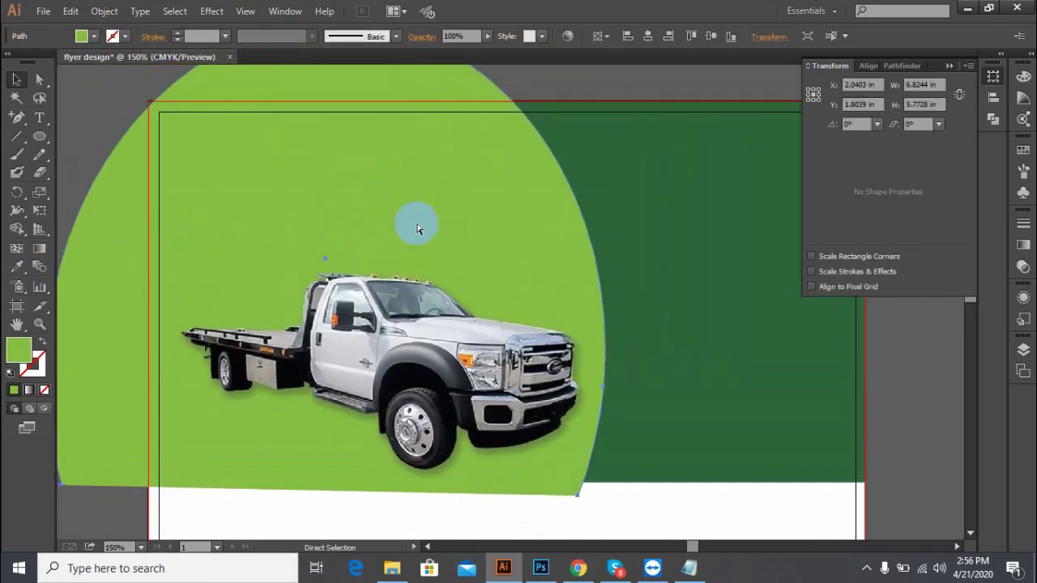
click(103, 11)
mouse_move(70, 11)
click(96, 85)
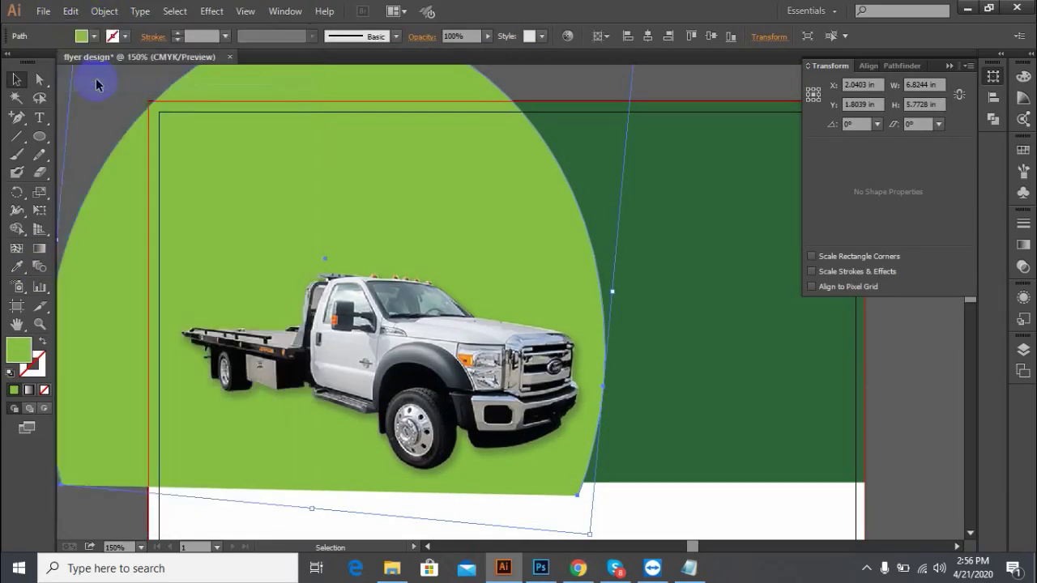
click(70, 10)
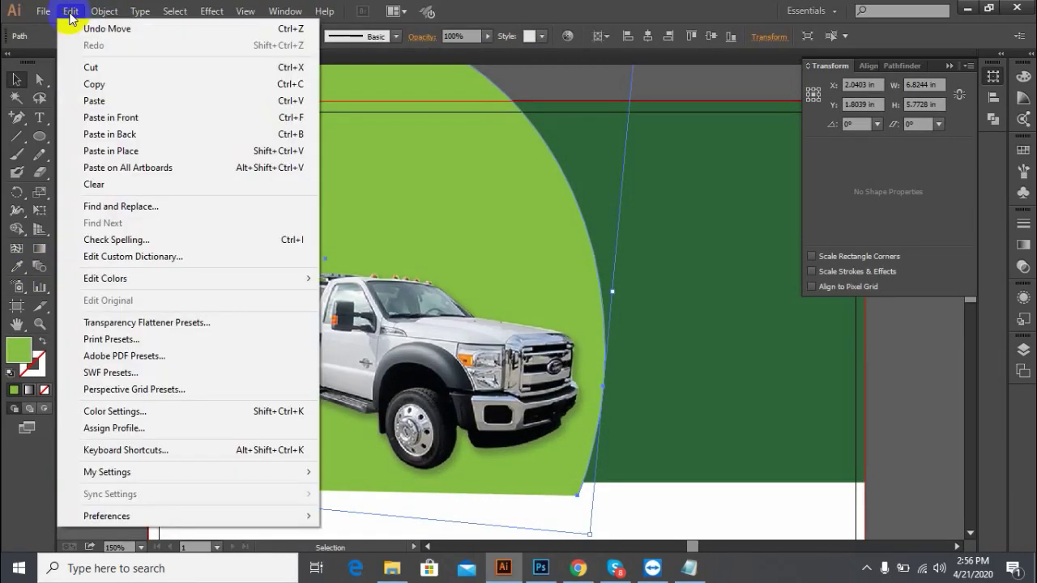
click(108, 156)
click(98, 12)
click(327, 208)
click(94, 35)
click(388, 213)
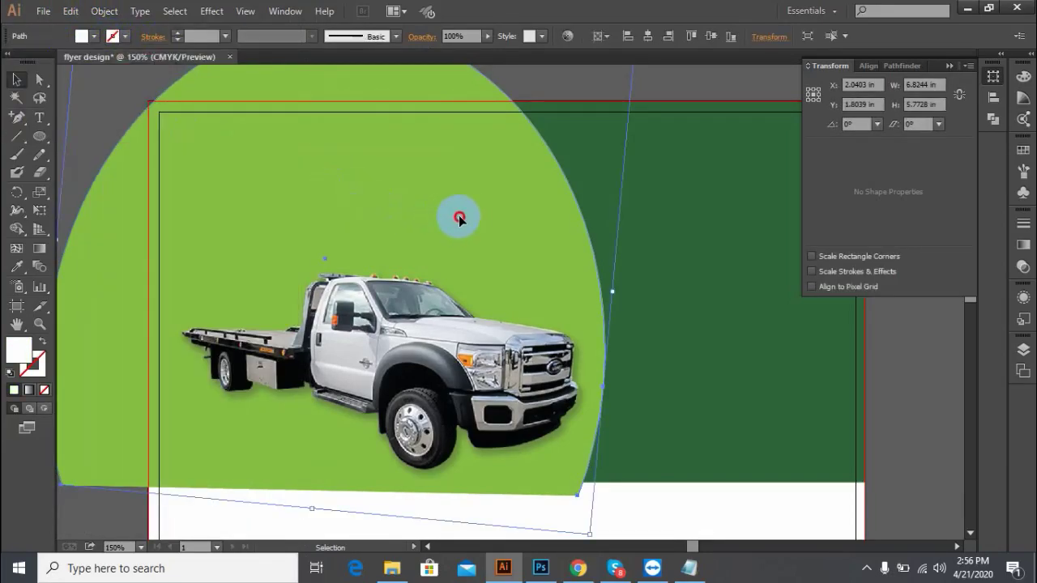
Step: Shift and slightly rotate the white copy to show a thin white rim along the light green shape's right edge
drag(501, 218, 515, 213)
key(ctrl+minus)
key(ctrl+minus)
key(ctrl+minus)
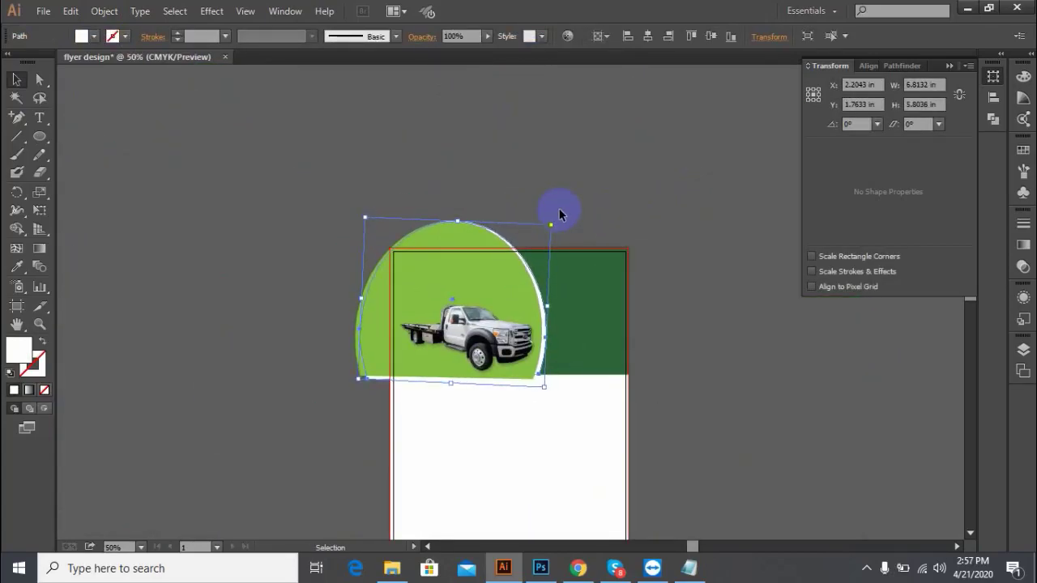
key(ctrl+plus)
key(ctrl+plus)
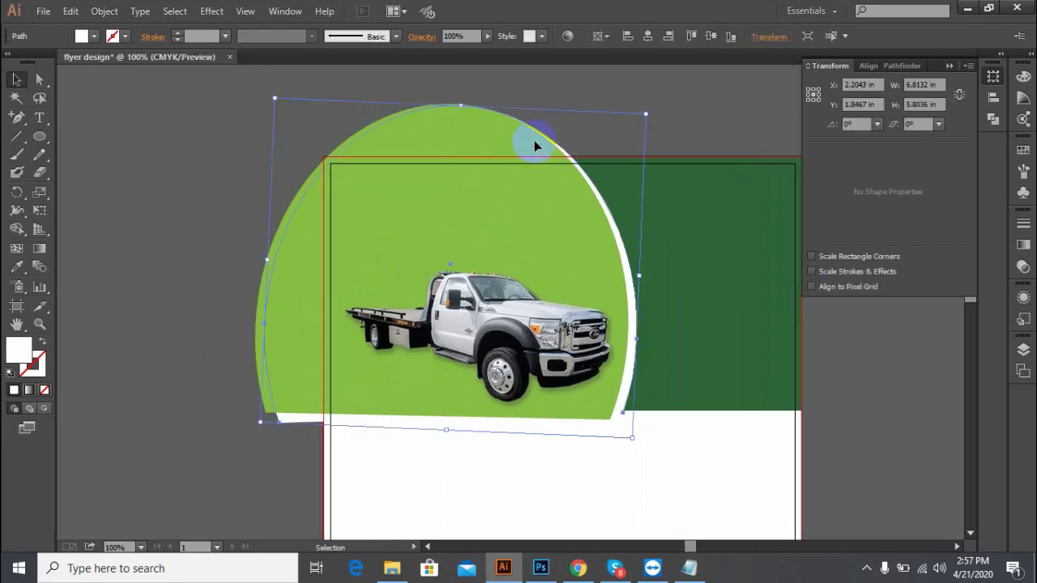
click(592, 98)
Step: Draw a white rectangle about 2.3 × 1.49 in from the page's upper-left bleed corner and narrow it to about 2.14 in
scroll(368, 243, up, 2)
drag(47, 134, 77, 136)
drag(343, 240, 448, 292)
click(40, 81)
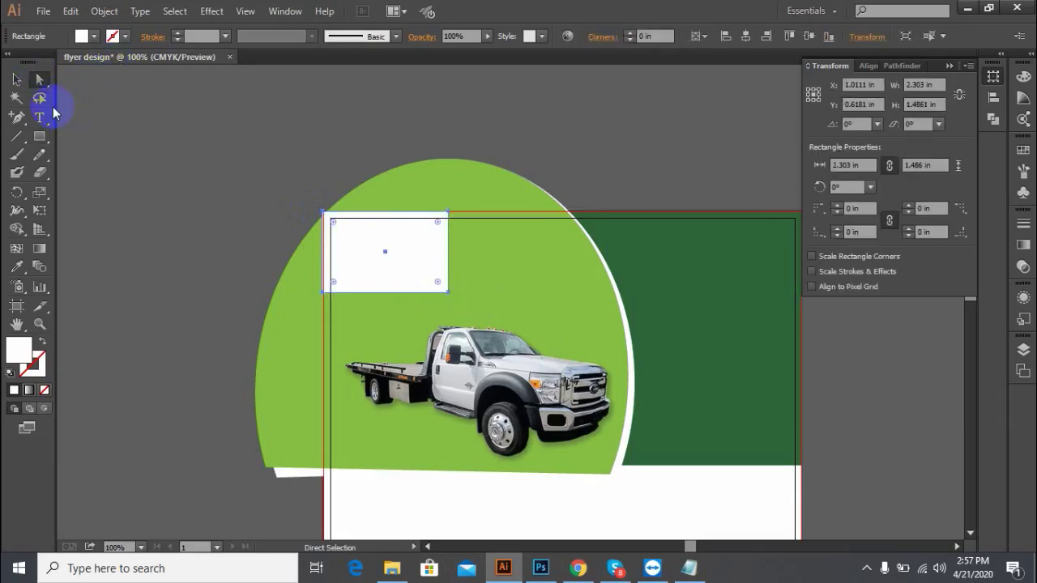
click(13, 79)
drag(448, 252, 440, 253)
Step: Slant the white rectangle's right side by moving its upper-right corner inward, then widen the shape slightly to the right
click(40, 82)
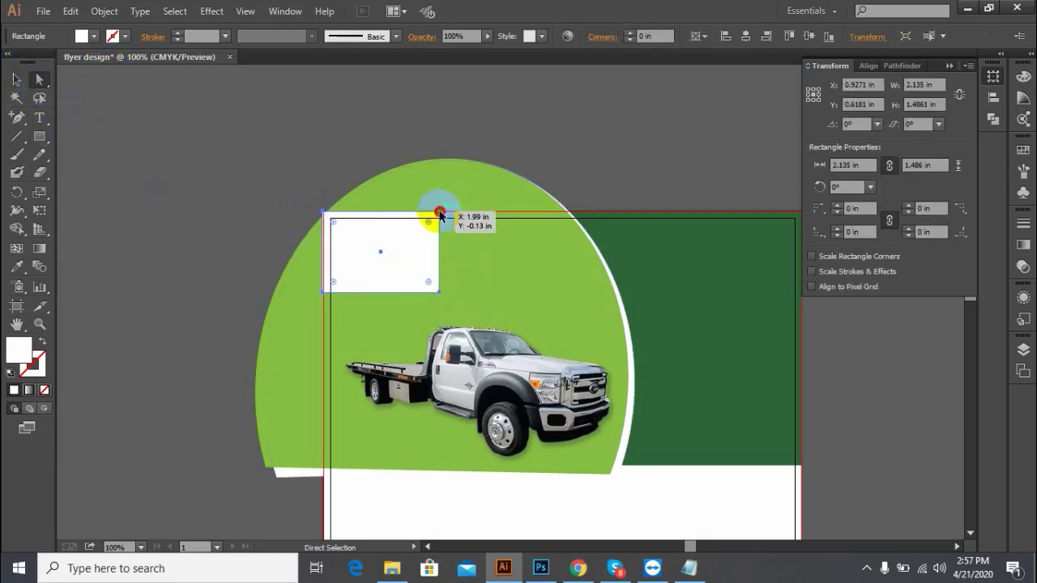
click(440, 213)
drag(415, 212, 416, 213)
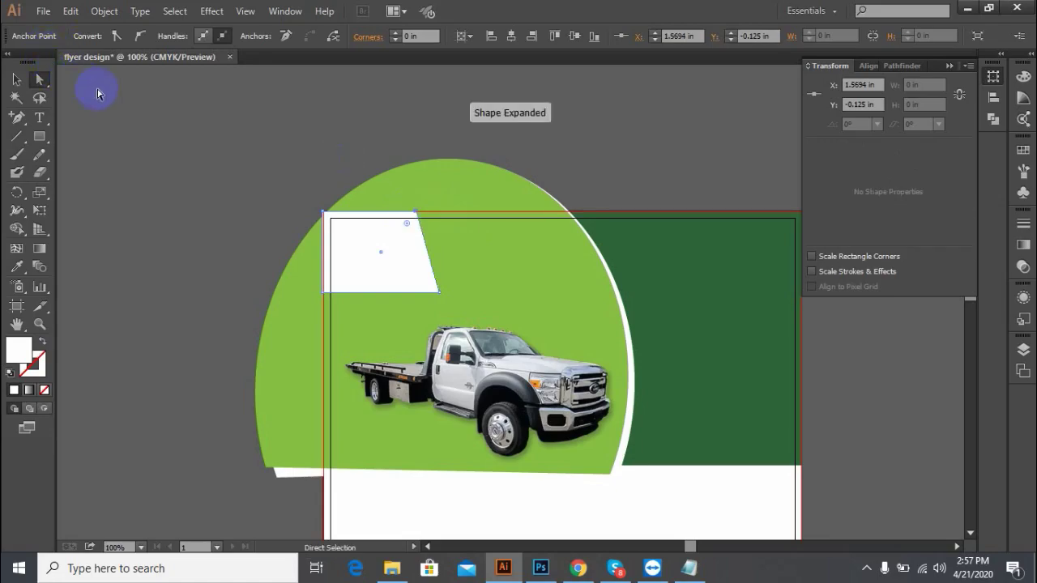
click(16, 80)
drag(467, 258, 467, 258)
click(145, 216)
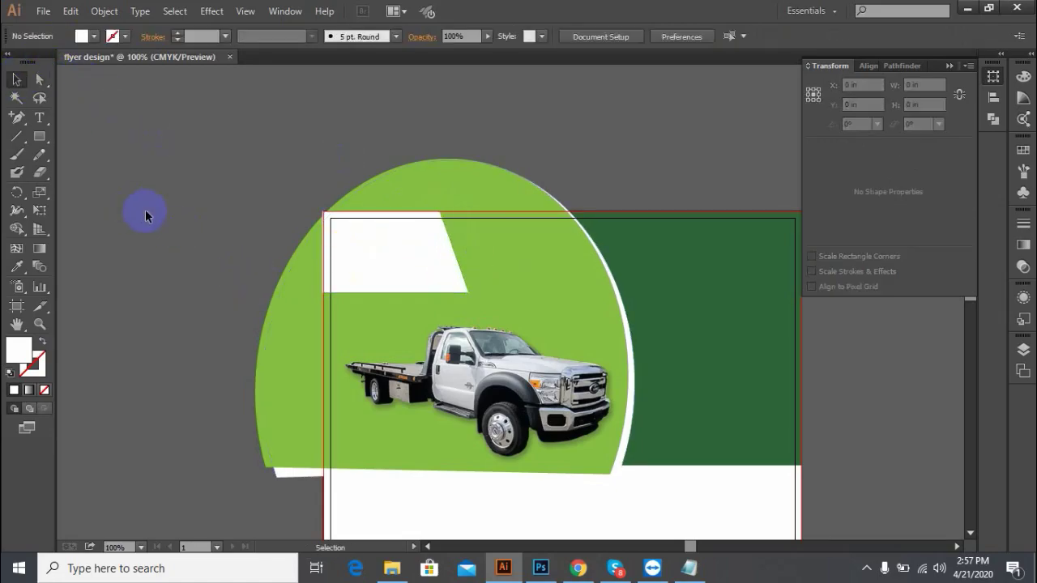
Step: Draw a black rectangle about 3.13 × 0.59 in from the white slanted shape across to the light green shape's right edge
scroll(167, 225, right, 2)
key(ctrl+plus)
click(39, 137)
click(117, 137)
mouse_move(322, 270)
mouse_down()
mouse_move(413, 309)
mouse_move(579, 320)
mouse_up()
click(94, 35)
click(37, 50)
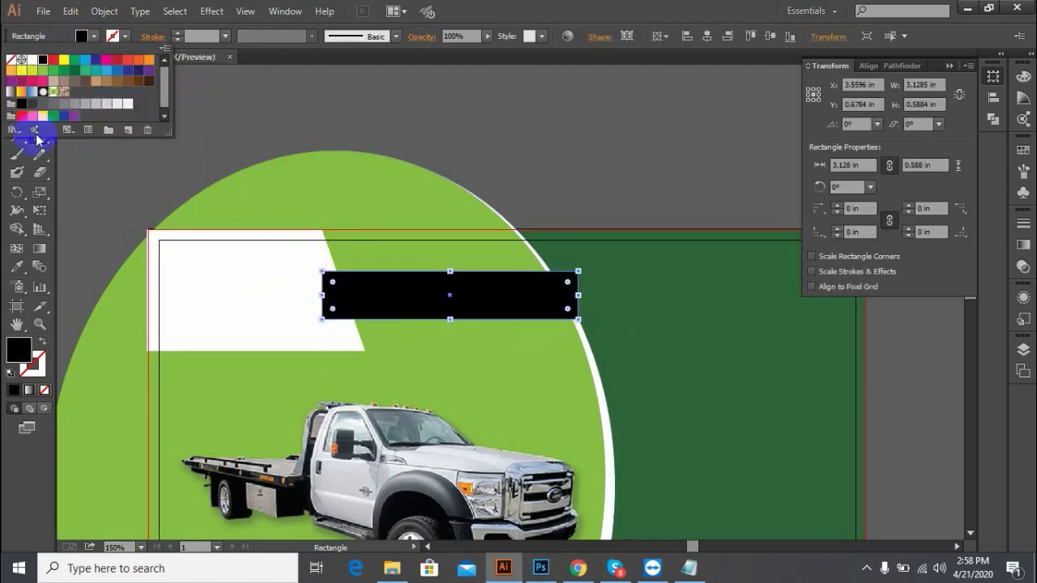
key(v)
click(179, 104)
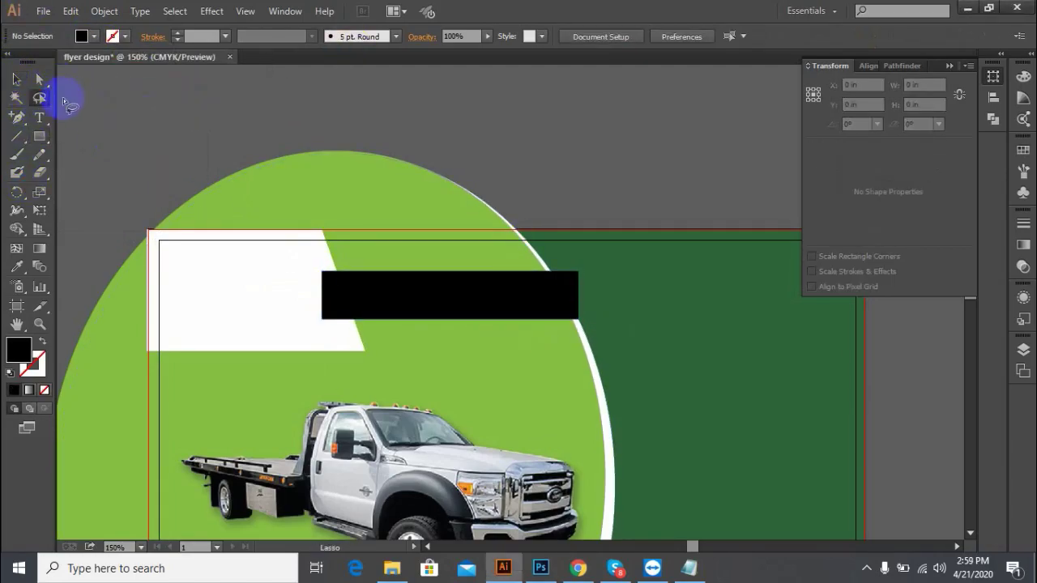
Step: Bring the white slanted shape in front of the black bar
key(v)
click(225, 289)
click(594, 157)
Step: Bring the large white rim shape to the front, then bring the black bar in front of it
key(ctrl+plus)
key(ctrl+plus)
scroll(553, 266, down, 2)
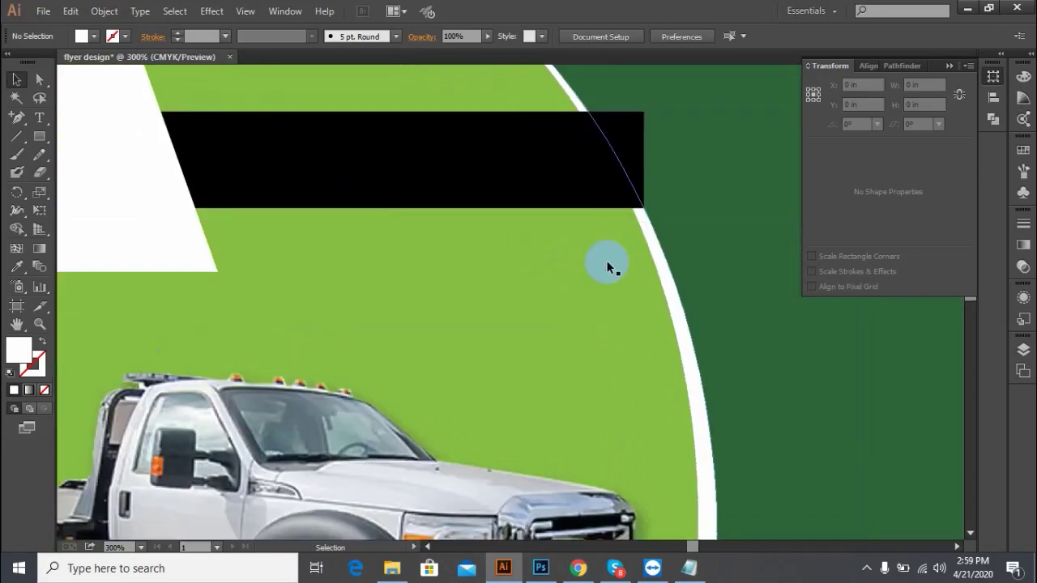
click(658, 259)
key(ctrl+shift+bracketright)
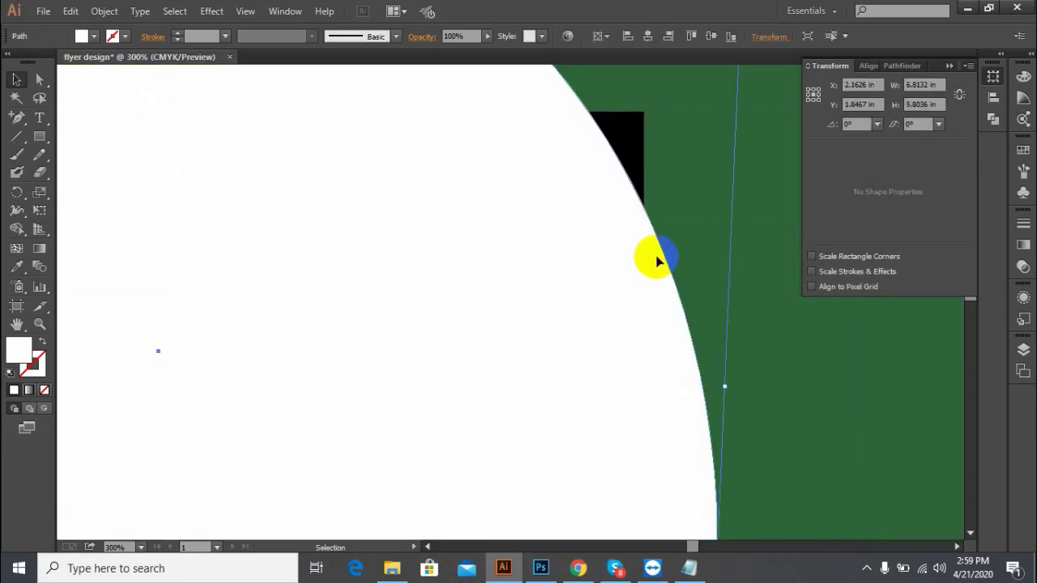
key(ctrl+minus)
key(ctrl+minus)
click(549, 287)
key(ctrl+shift+bracketright)
click(562, 179)
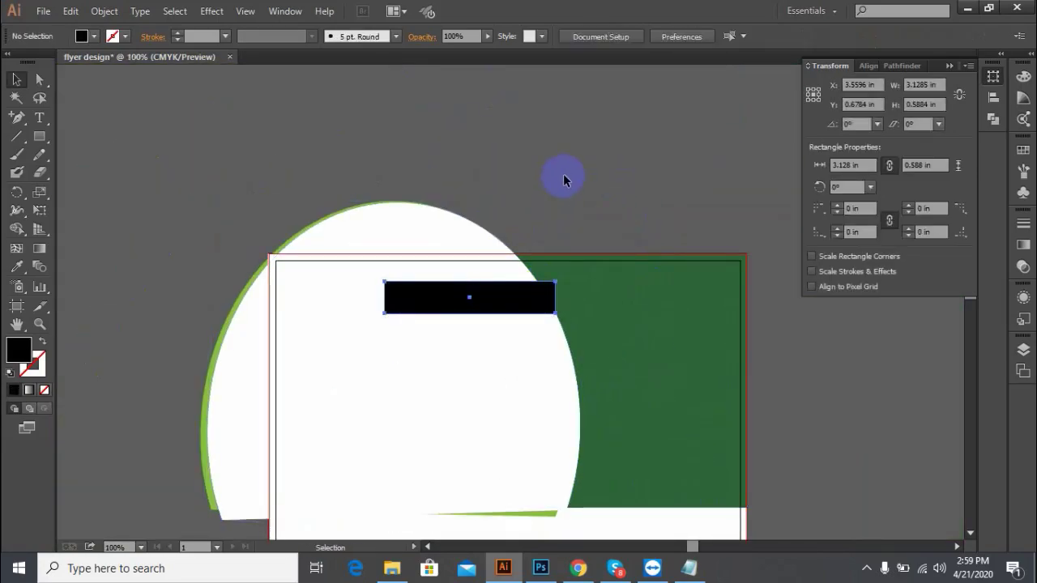
Step: Divide the black bar and the large white rim shape with Pathfinder, and delete the white piece covering the truck
click(447, 316)
click(907, 68)
click(819, 140)
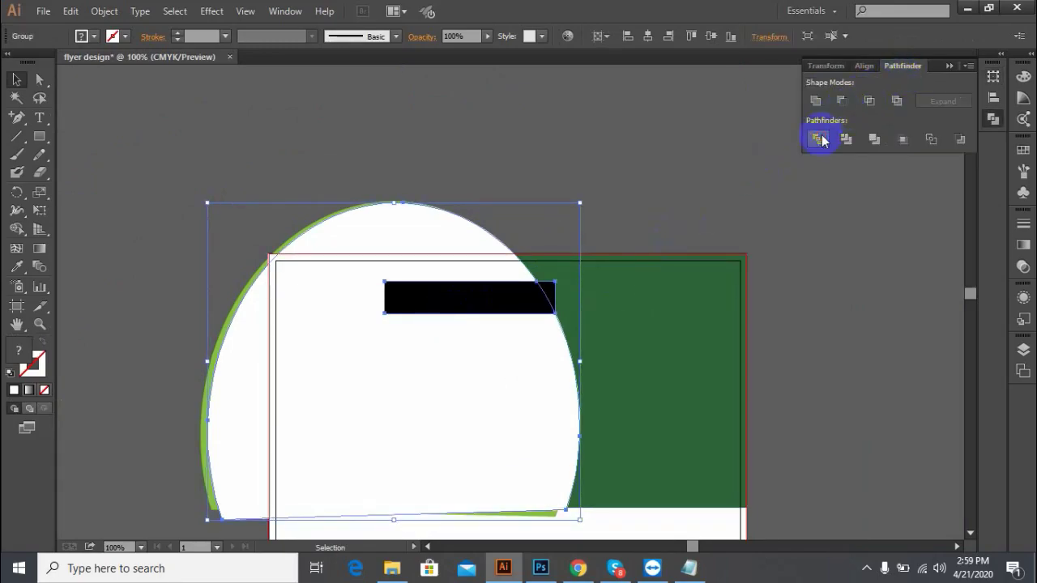
click(669, 162)
click(417, 375)
click(578, 170)
click(503, 350)
key(Delete)
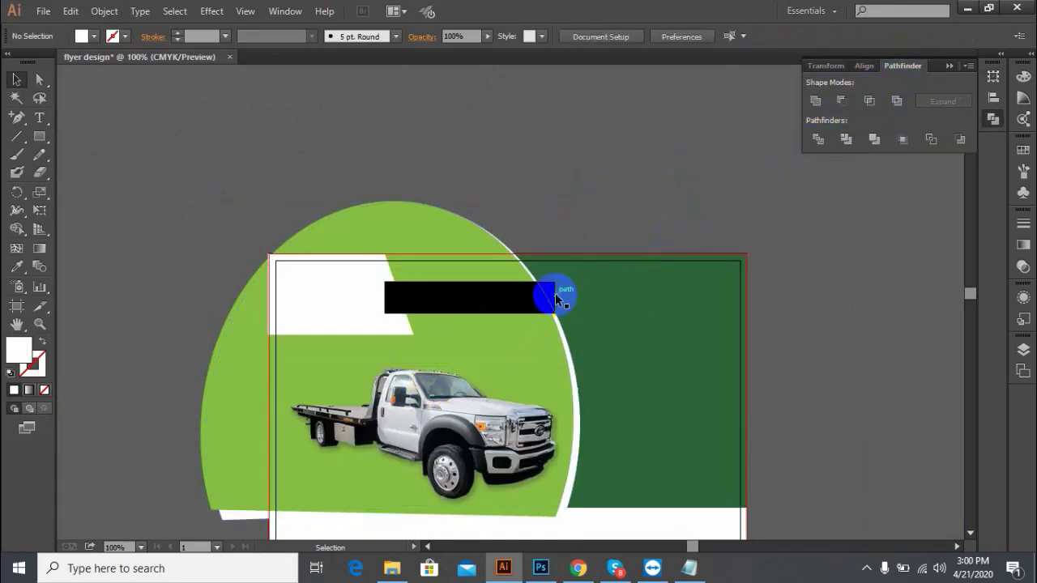
Step: Delete the piece of the black bar that extends past the header's curved edge
click(555, 295)
key(Delete)
key(ctrl+equal)
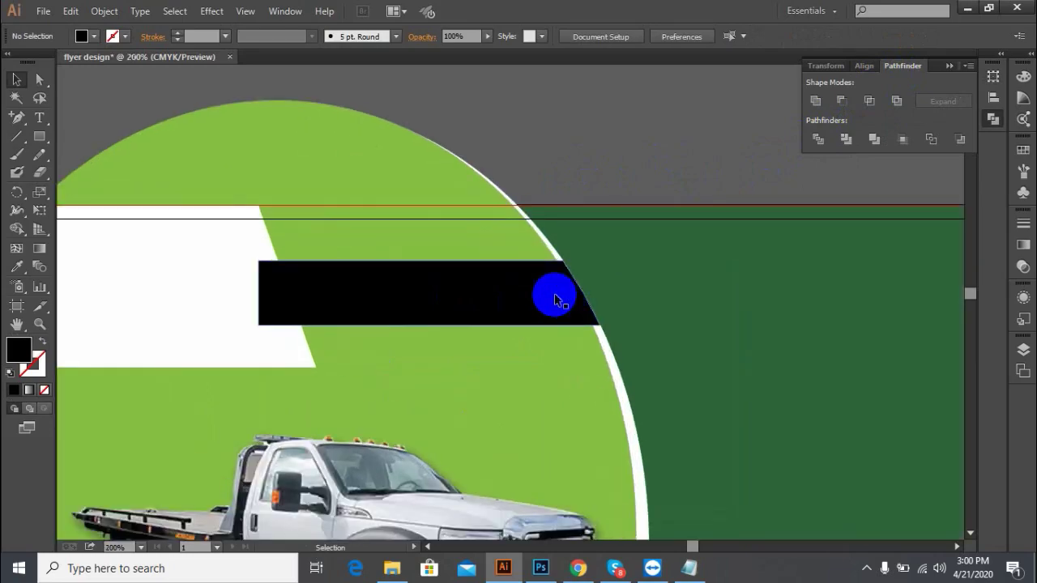
click(547, 300)
click(589, 135)
click(474, 290)
click(601, 142)
Step: Bring the white slanted shape to the front so it overlaps the black bar's left end
click(180, 289)
key(ctrl+shift+bracketright)
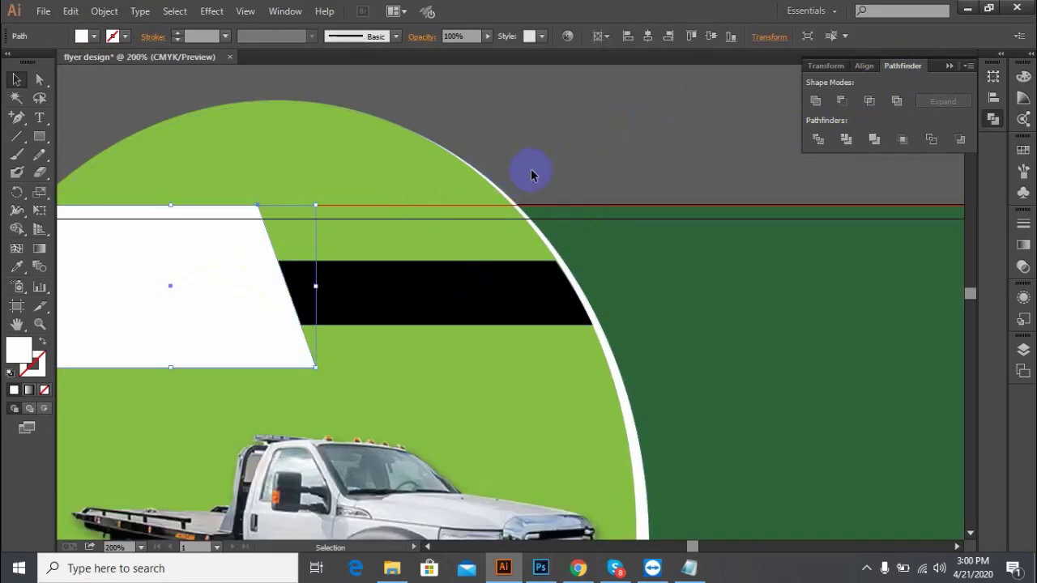
click(532, 170)
key(ctrl+equal)
key(ctrl+0)
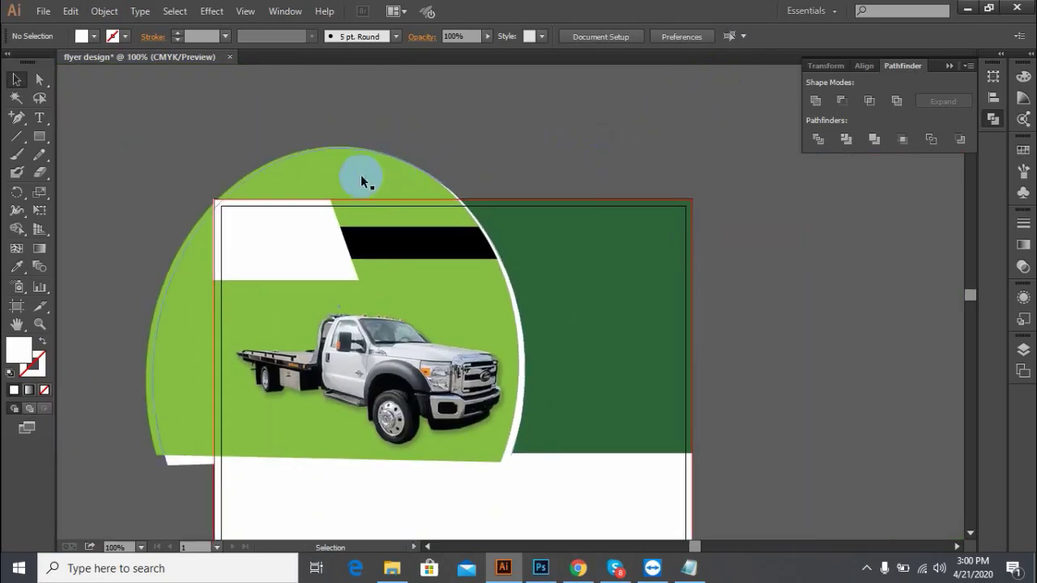
Step: Copy the title "H-REICH TOWING SERVICE" from the Notepad text document and return to Illustrator
click(578, 568)
click(680, 569)
drag(154, 39, 4, 39)
right_click(37, 39)
click(97, 92)
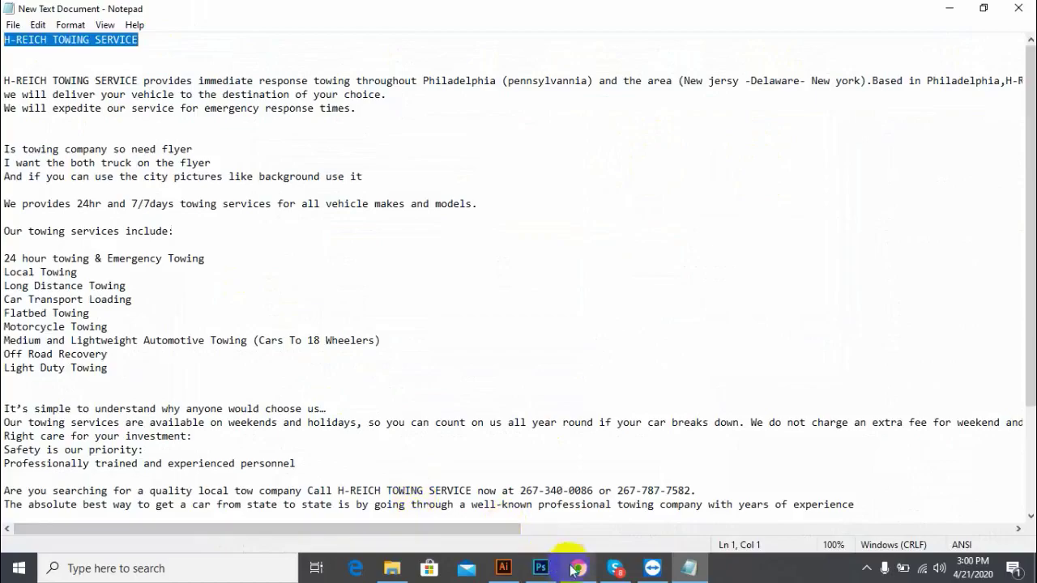
click(503, 568)
Step: Place the copied title as 12 pt point text inside the white slanted shape
key(t)
click(243, 241)
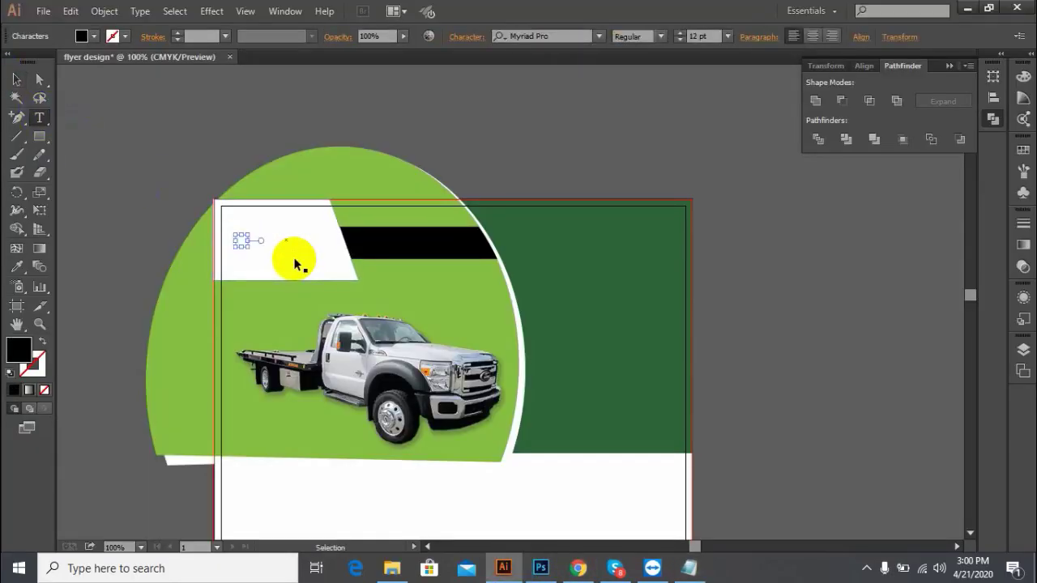
click(18, 80)
scroll(171, 143, left, 3)
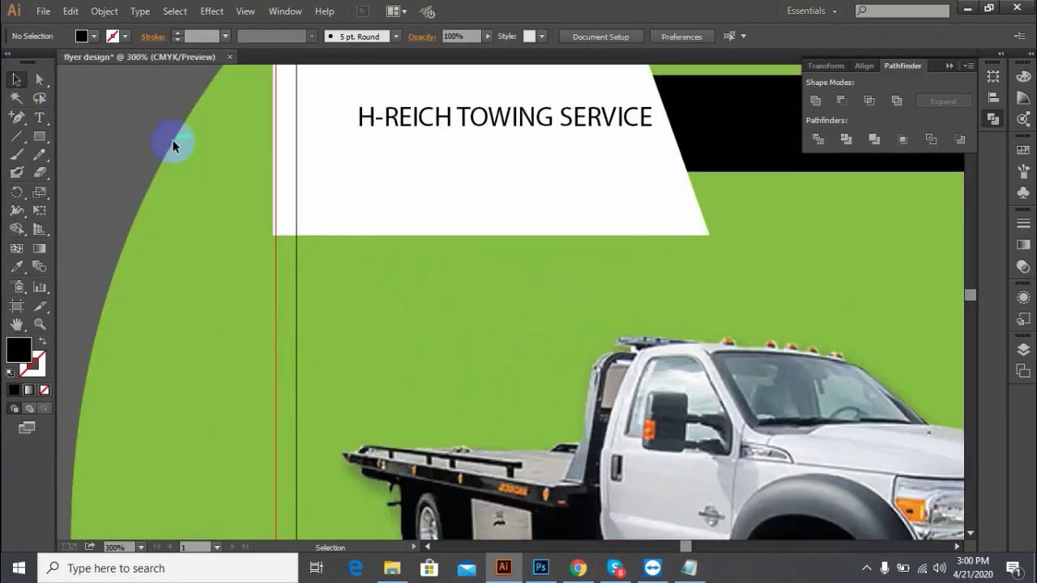
key(ctrl+plus)
key(ctrl+plus)
key(ctrl+plus)
Step: Create a separate H-REICH text from the title, enlarge it to about 26.43 pt and set it in Montserrat SemiBold
drag(317, 270, 494, 278)
click(38, 117)
click(407, 201)
key(ctrl+v)
key(Delete)
click(18, 80)
drag(289, 294, 360, 288)
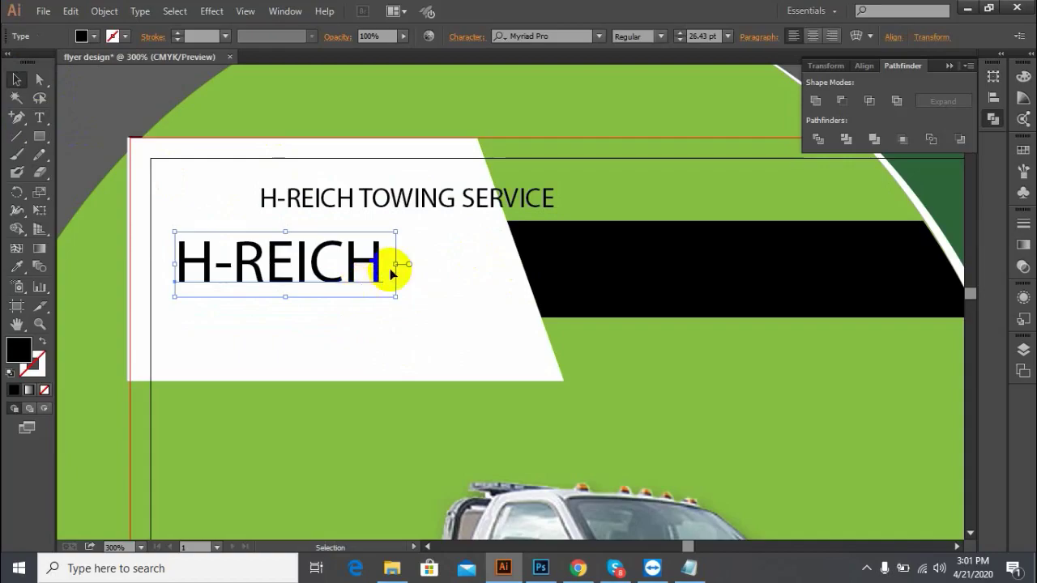
click(564, 239)
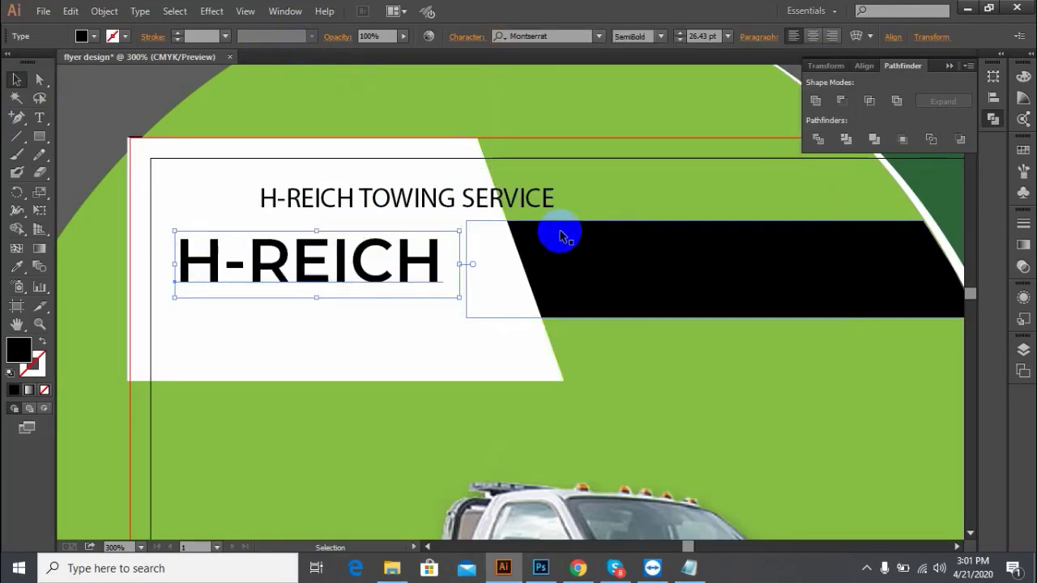
Step: Move the full title text onto the black bar and fill it white
drag(425, 201, 601, 285)
drag(447, 281, 558, 267)
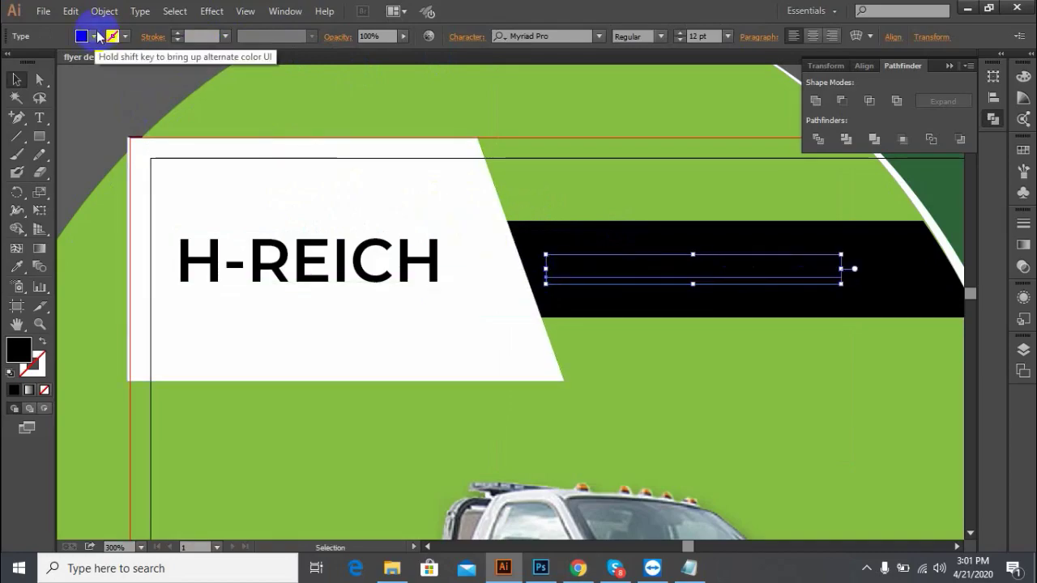
click(81, 35)
click(48, 77)
Step: Remove H-REICH from the white title text on the black bar, keeping TOWING SERVICE
click(39, 118)
drag(740, 267, 481, 236)
key(BackSpace)
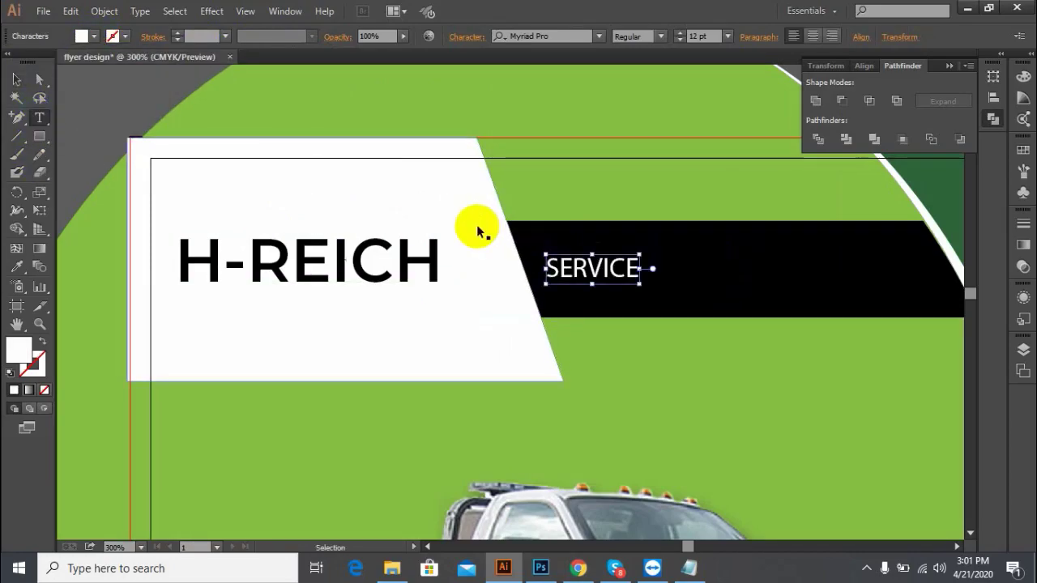
key(ctrl+z)
drag(648, 259, 308, 203)
key(BackSpace)
Step: Duplicate the TOWING SERVICE text below H-REICH, and shorten the text on the black bar to TOWING
drag(579, 280, 217, 325)
drag(655, 266, 763, 280)
key(BackSpace)
click(17, 77)
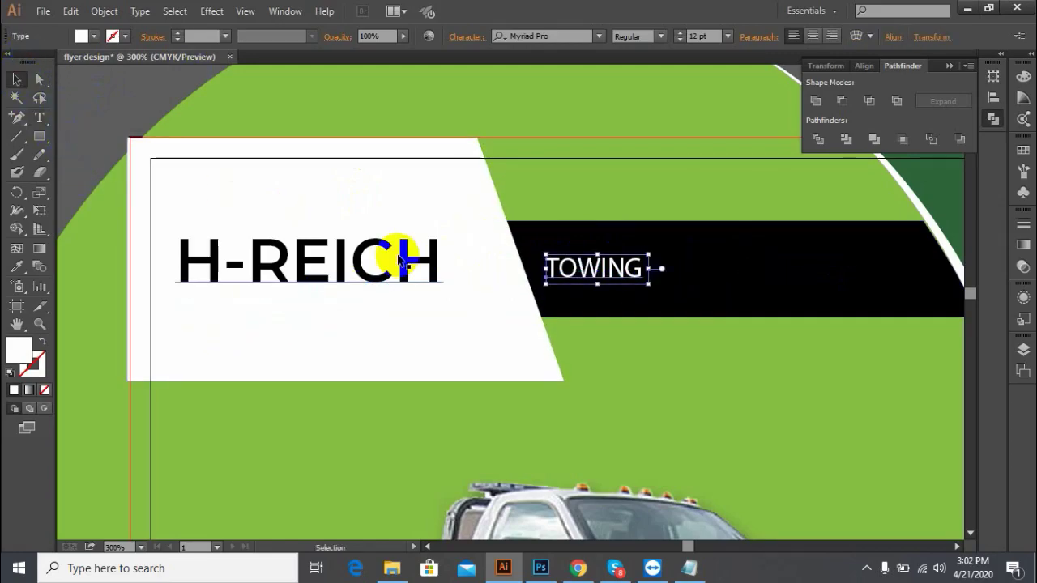
Step: Enlarge the TOWING text to about 20.41 pt and set its font to Montserrat Italic
mouse_move(650, 253)
mouse_down()
mouse_move(720, 233)
mouse_move(664, 266)
mouse_up()
click(558, 36)
text(MON)
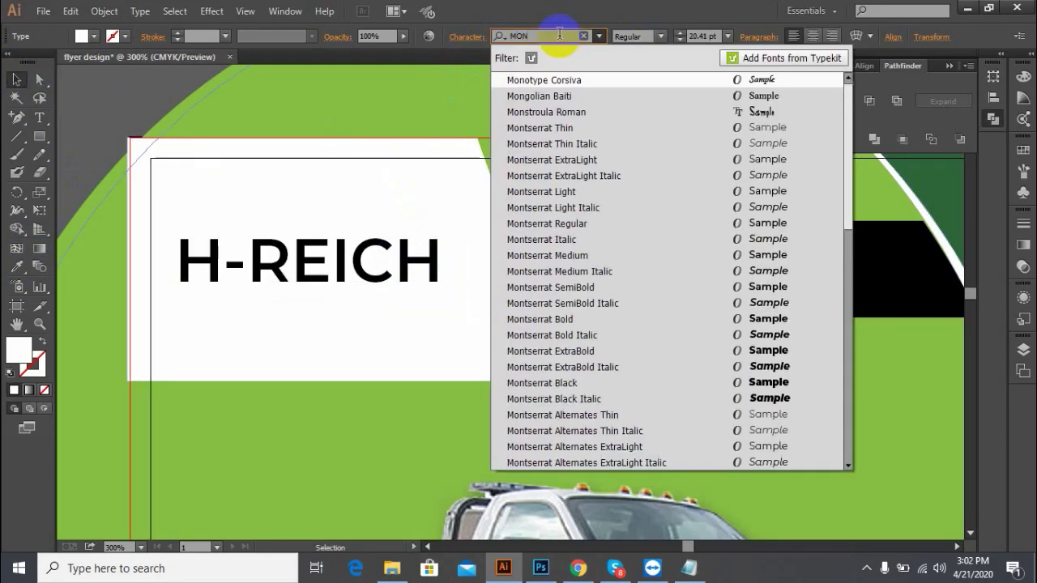
click(598, 241)
click(118, 92)
Step: Give the H-REICH text a heavier Montserrat weight
click(286, 264)
click(661, 38)
click(654, 253)
click(151, 126)
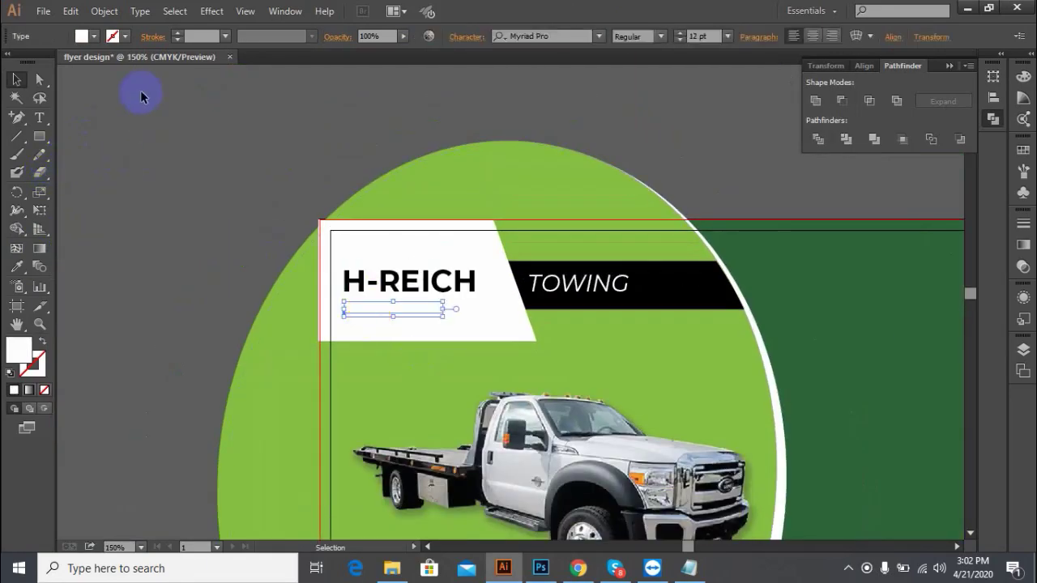
Step: Match the TOWING SERVICE text under H-REICH to the TOWING text's style with the Eyedropper, and fill it black
click(84, 36)
click(41, 59)
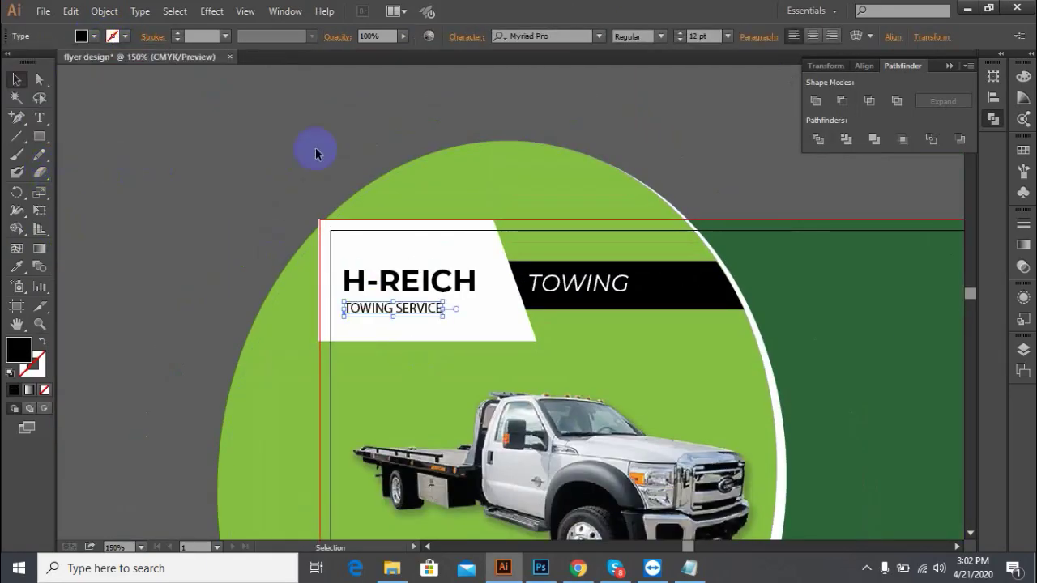
click(567, 37)
click(17, 266)
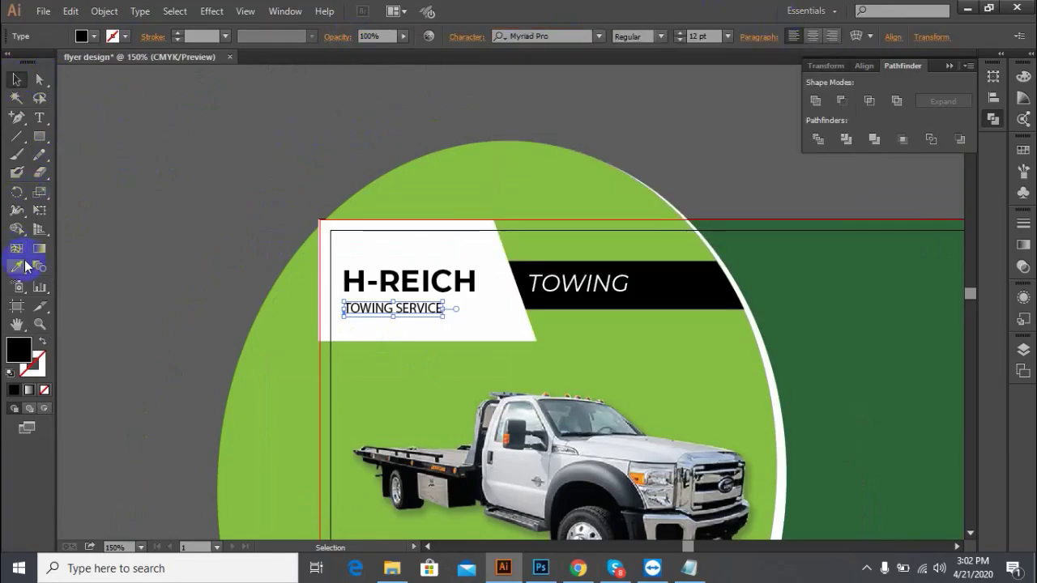
click(536, 281)
click(18, 80)
click(94, 36)
click(41, 59)
Step: Remove TOWING from the black text under H-REICH, keeping only SERVICE
double_click(463, 318)
drag(444, 306, 390, 305)
key(BackSpace)
key(Escape)
Step: Align the left edges of the H-REICH and SERVICE texts
click(397, 304)
click(864, 66)
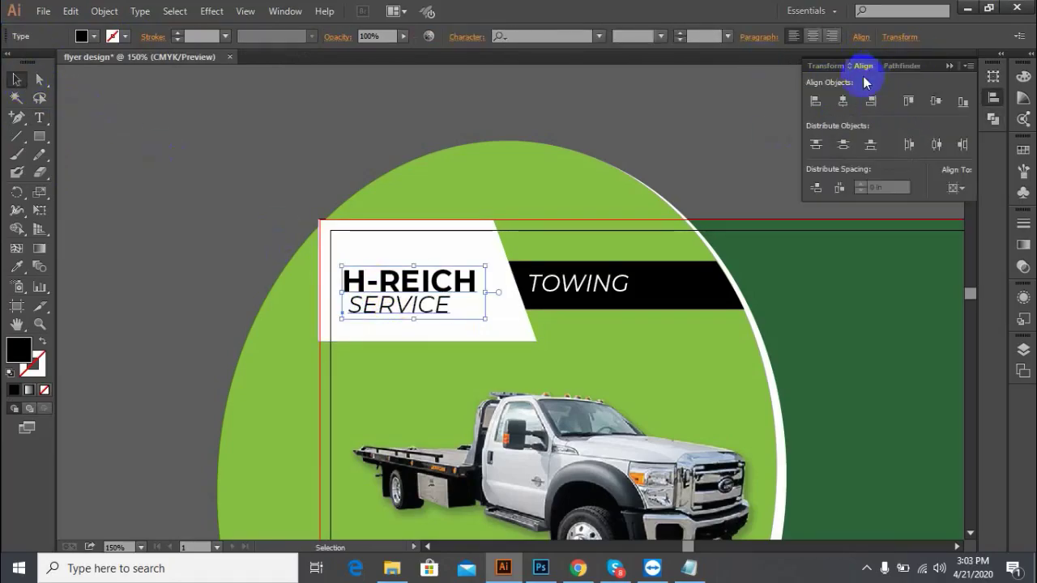
click(814, 100)
click(412, 308)
click(182, 186)
Step: Copy "Are you searching for a quality local tow company" from the Notepad document and return to Illustrator
key(ctrl+minus)
key(ctrl+minus)
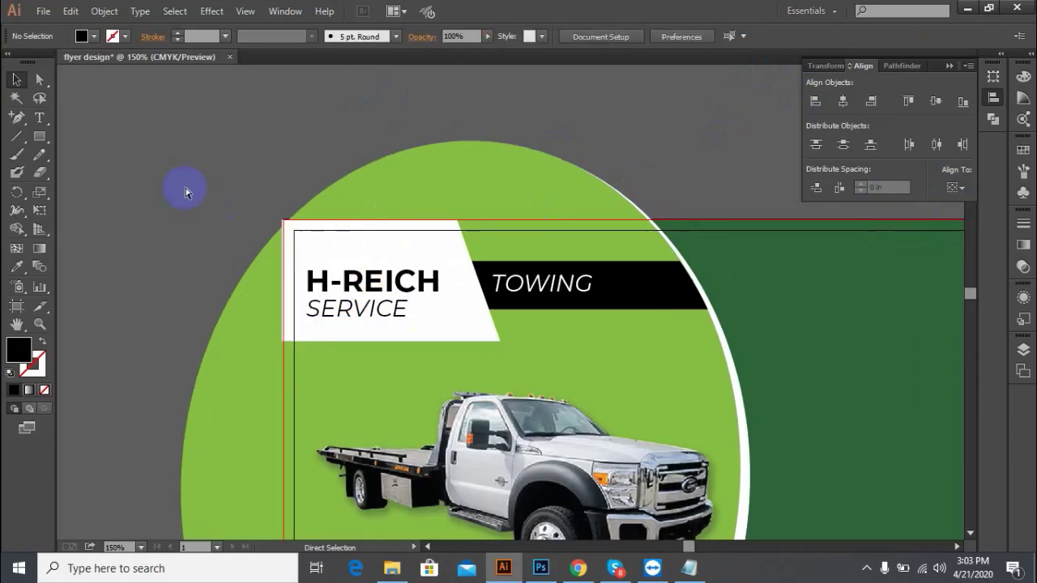
scroll(186, 193, right, 1)
scroll(185, 193, down, 3)
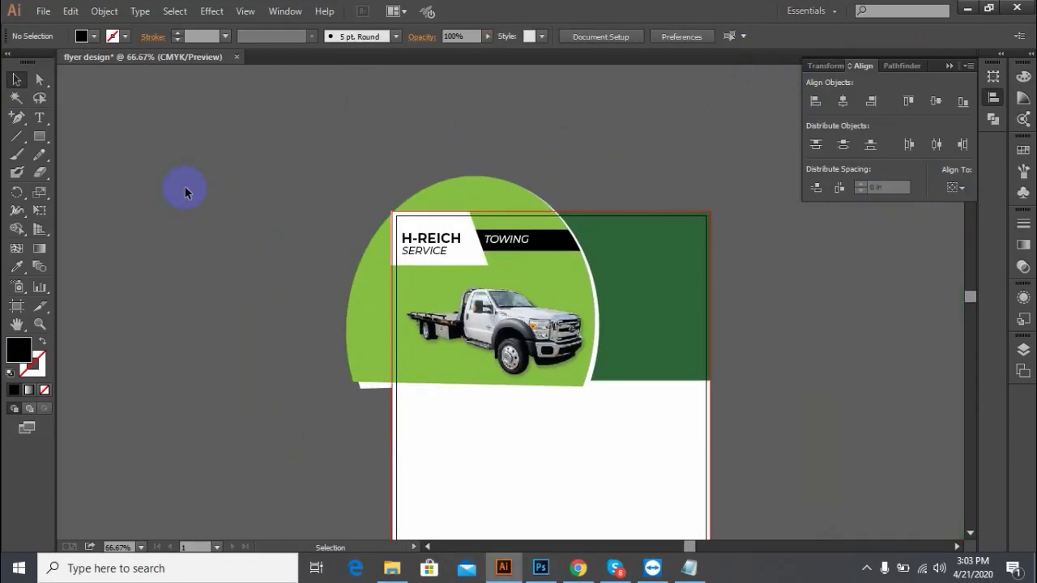
scroll(185, 188, right, 4)
click(689, 568)
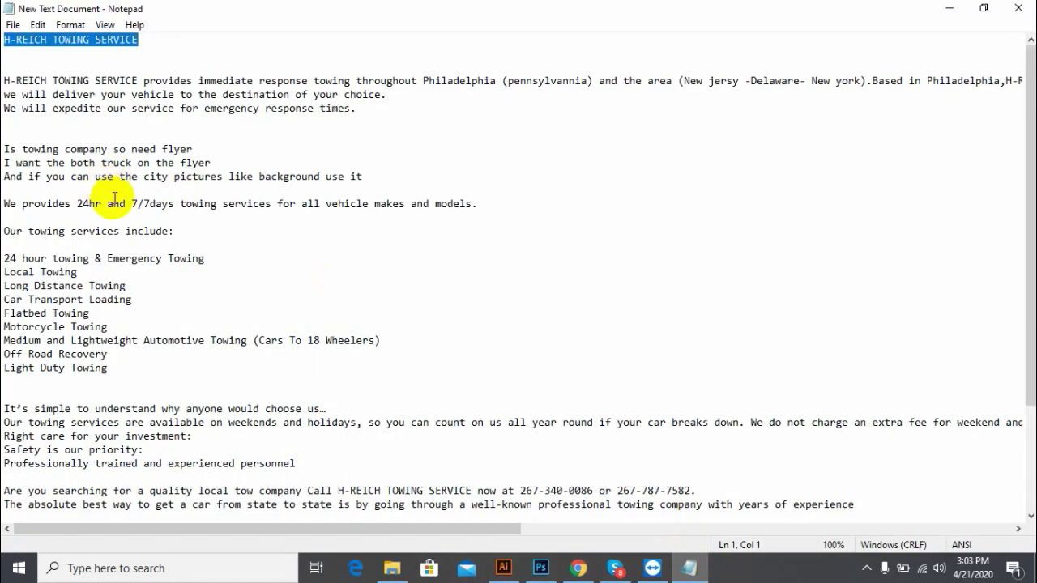
scroll(180, 413, down, 2)
drag(303, 409, 38, 405)
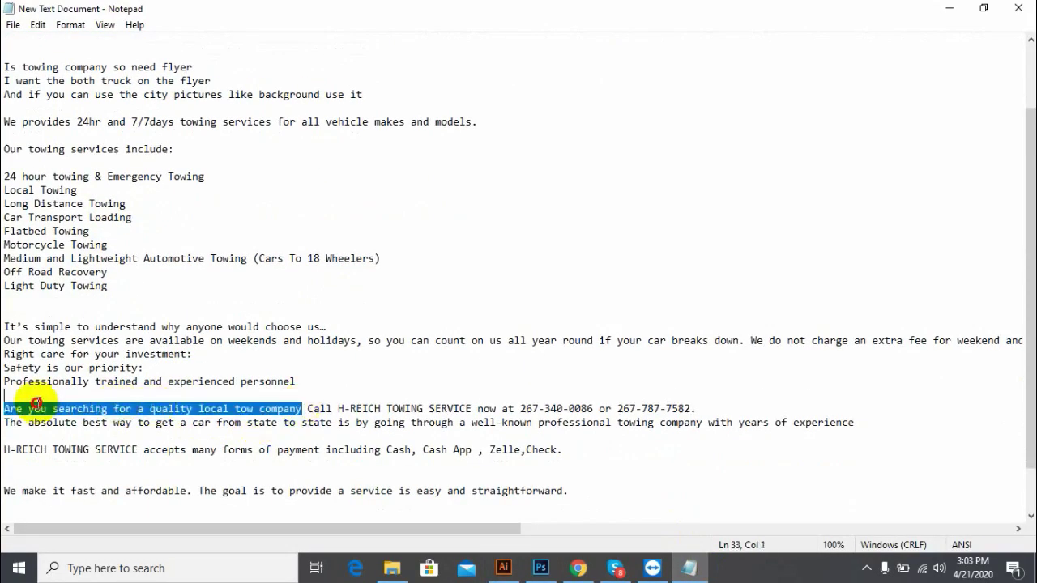
right_click(41, 408)
click(75, 224)
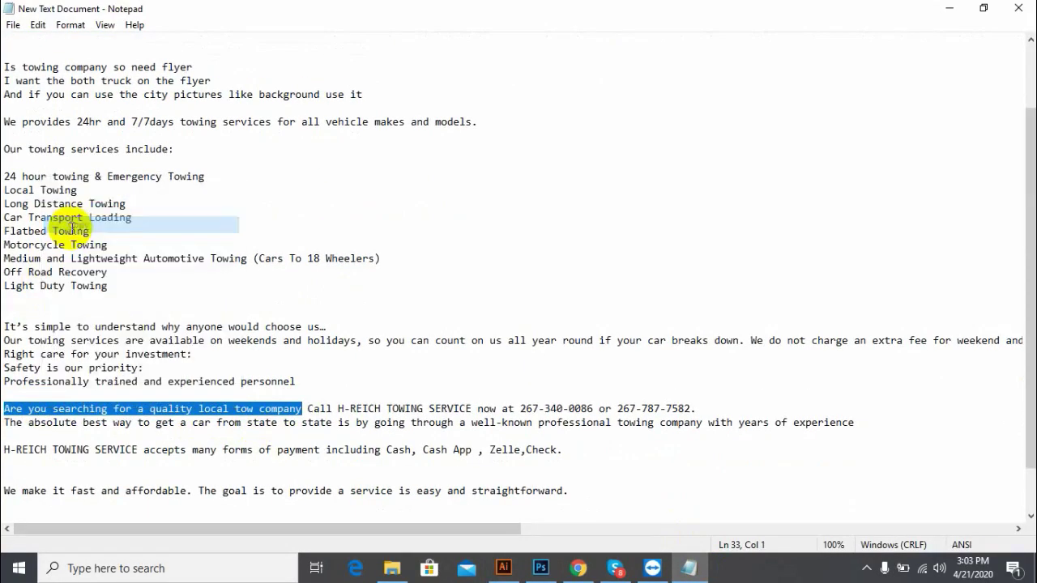
click(503, 567)
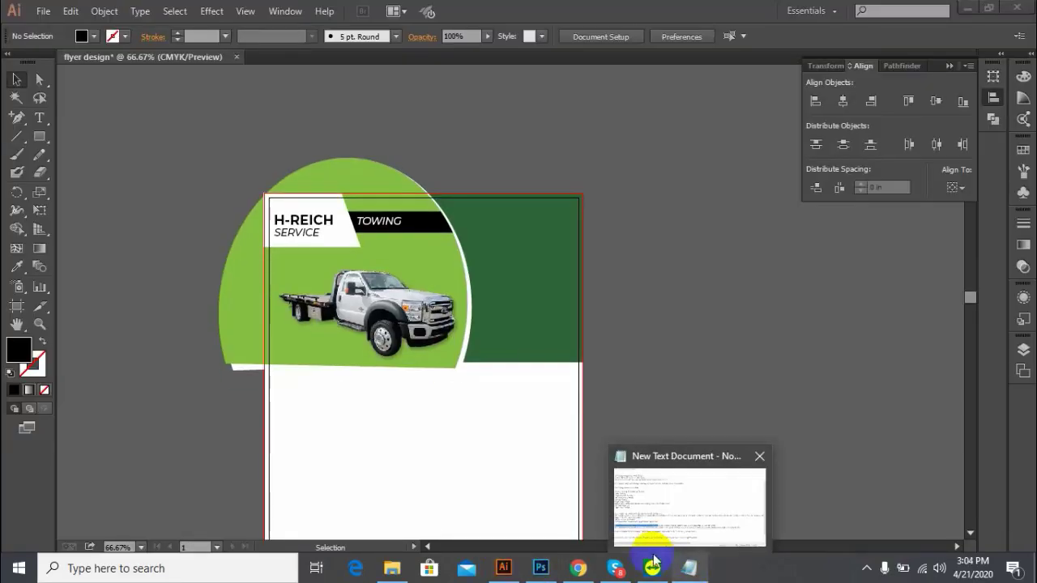
Step: Place the copied sentence in a text frame over the dark green panel and fill the text white
key(t)
click(484, 308)
drag(475, 221, 582, 353)
click(38, 80)
click(530, 239)
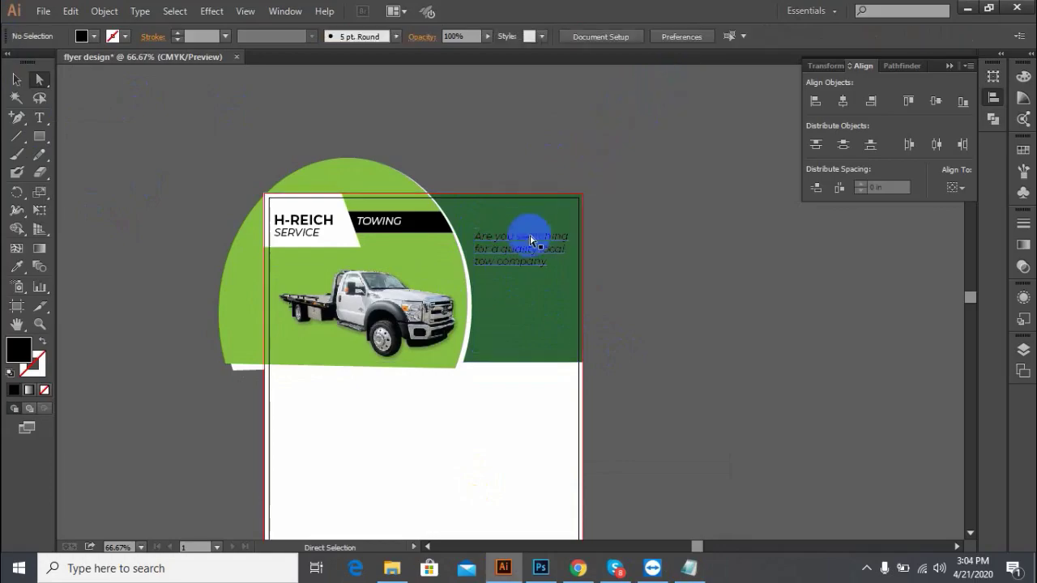
click(82, 36)
click(33, 62)
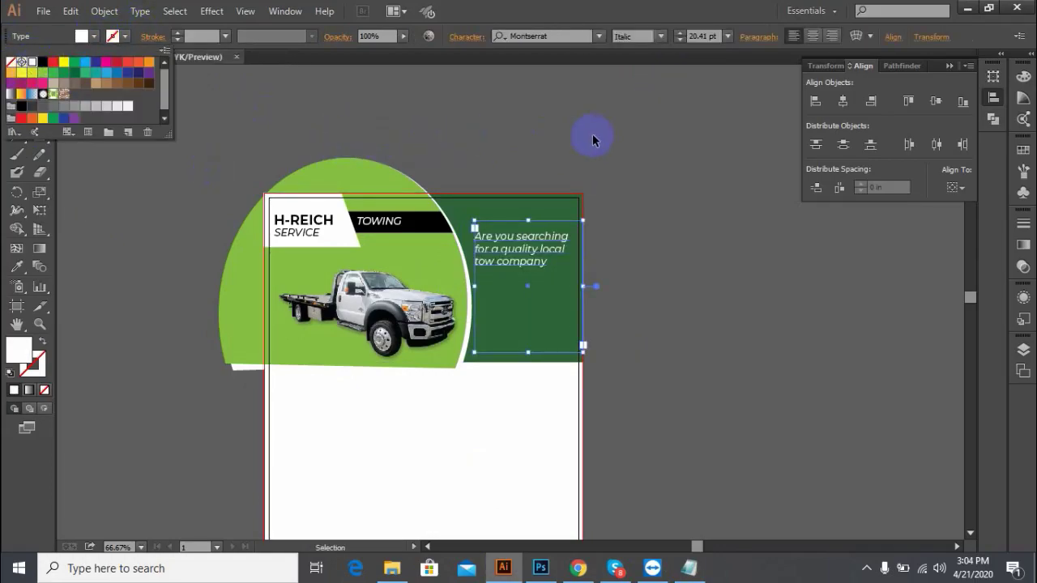
Step: Set the green panel's text to centred 36 pt Montserrat SemiBold and move its frame up slightly
click(727, 37)
click(748, 238)
drag(523, 263, 523, 250)
click(661, 36)
click(648, 166)
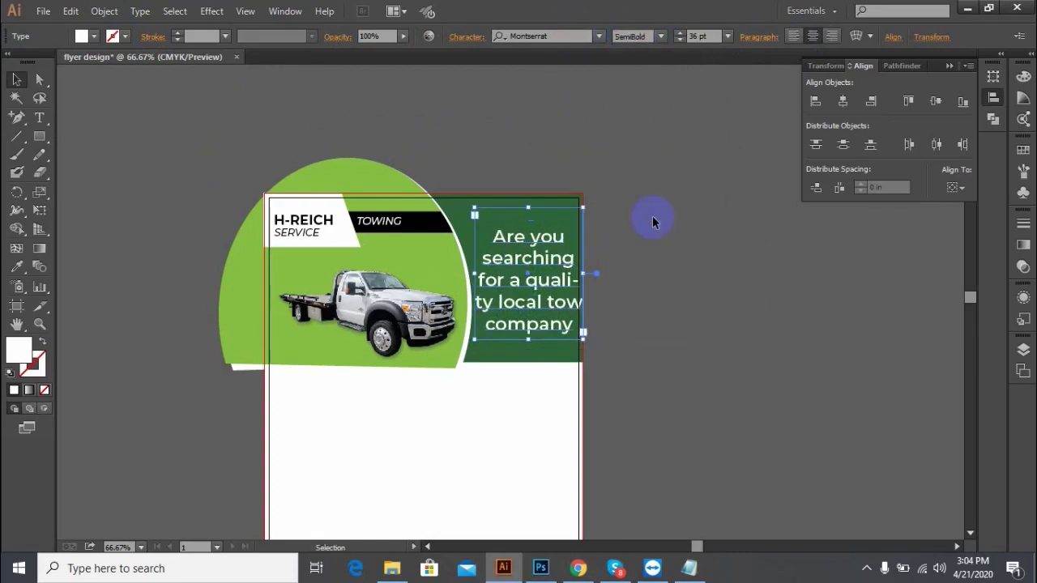
click(652, 215)
Step: Change the green panel's text to uppercase
key(ctrl+equal)
key(ctrl+equal)
key(ctrl+z)
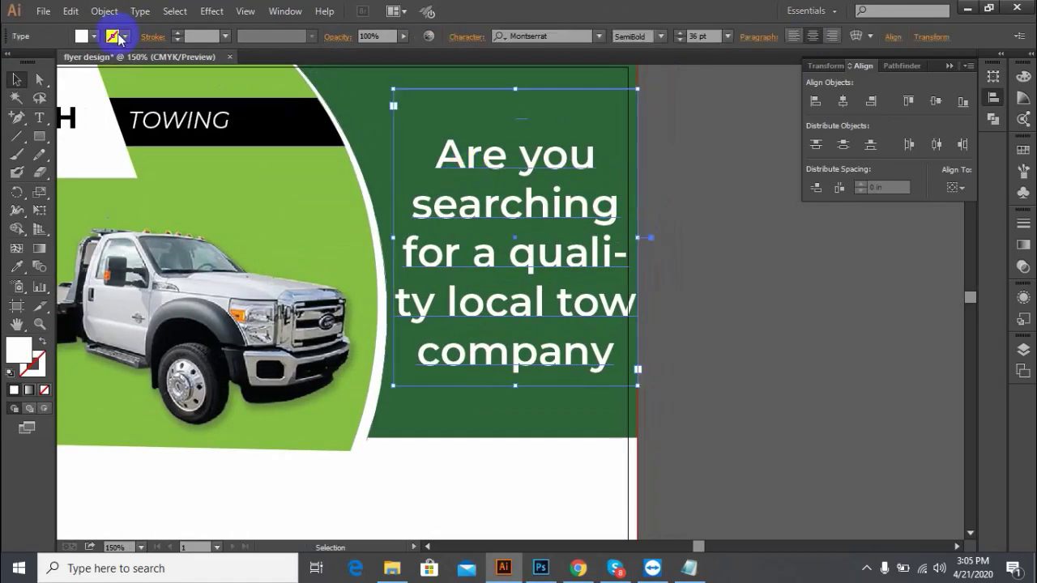
click(139, 11)
mouse_move(247, 228)
click(446, 231)
click(686, 316)
Step: Shift the uppercase text frame slightly to the left and reduce its text to 24 pt
scroll(685, 317, up, 1)
drag(511, 201, 502, 206)
click(724, 37)
click(731, 243)
click(732, 243)
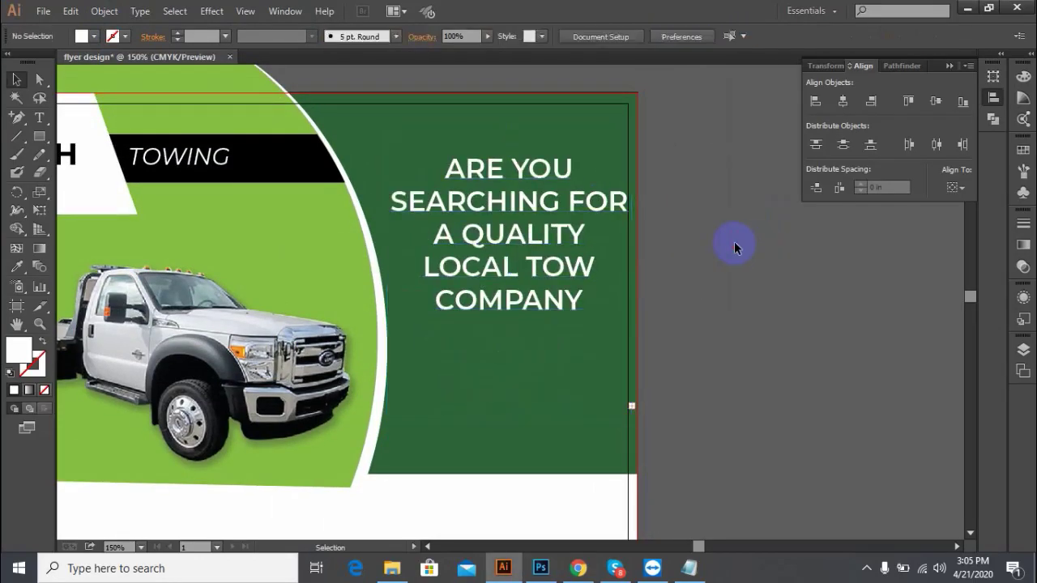
Step: Increase the leading of the green panel's text so its lines spread across the panel's height
scroll(615, 235, up, 1)
click(515, 222)
click(759, 37)
click(464, 37)
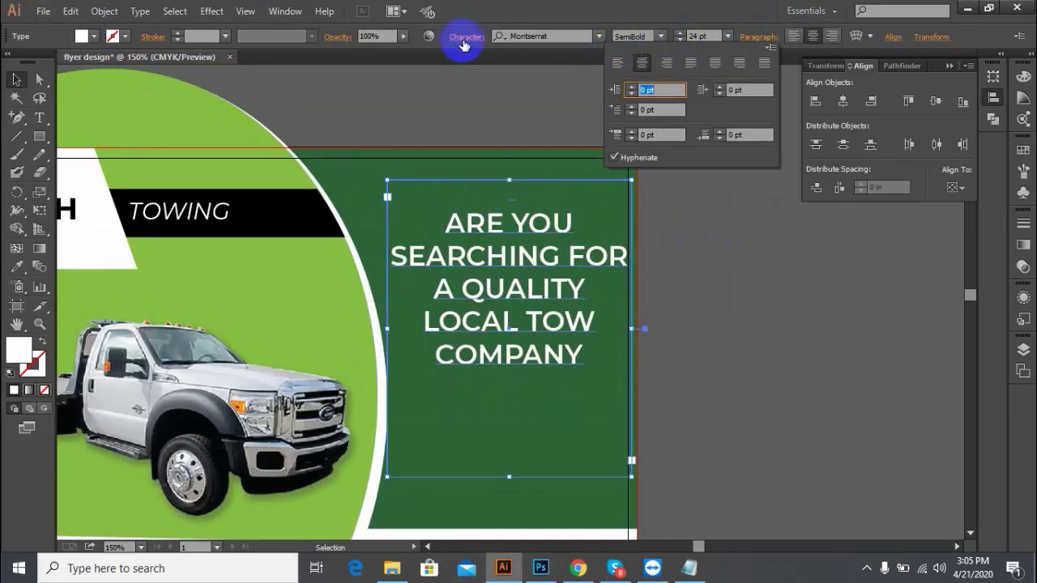
click(469, 36)
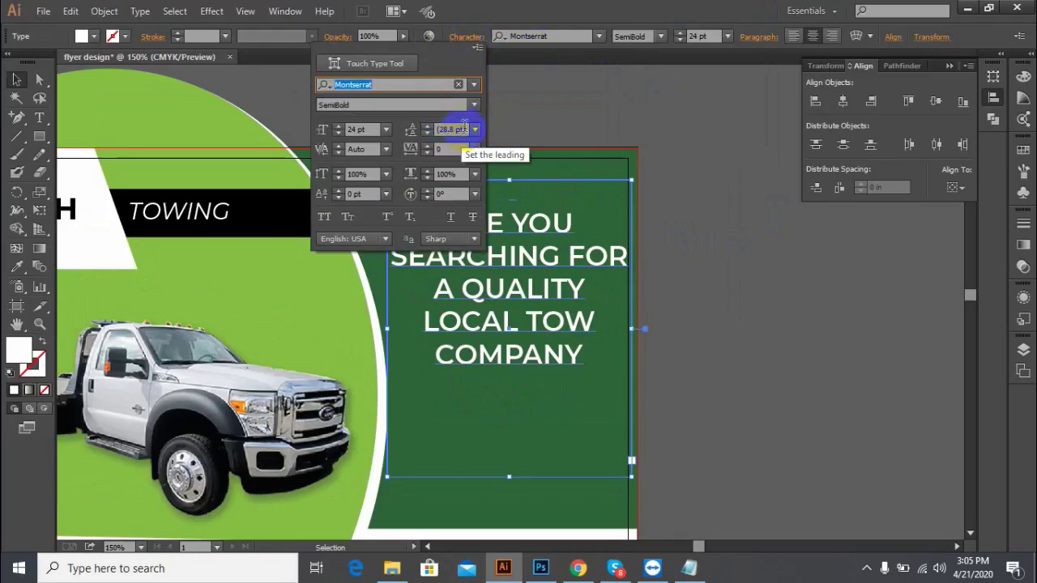
click(458, 130)
scroll(454, 128, up, 4)
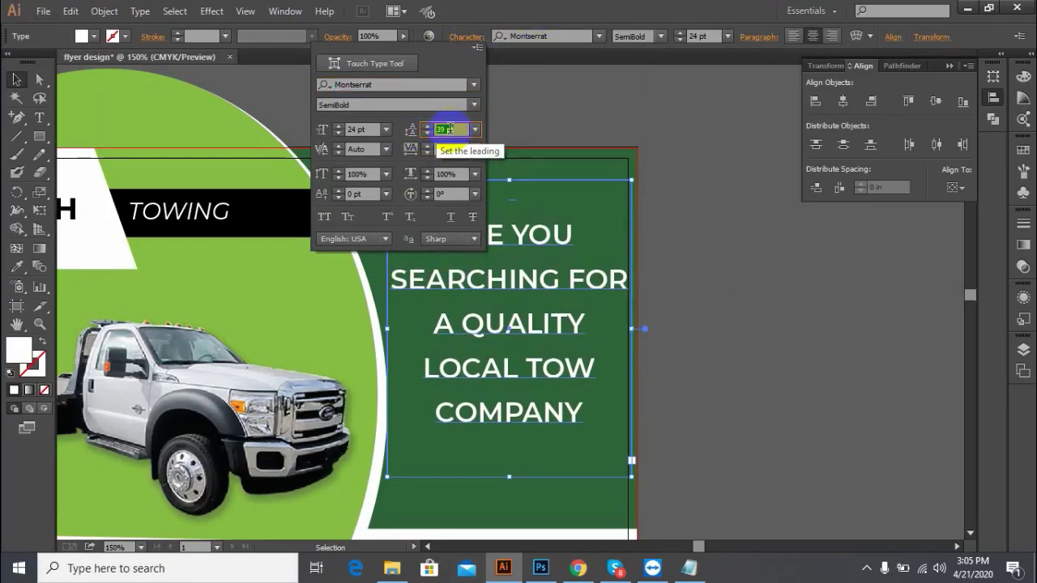
scroll(450, 128, up, 6)
key(Return)
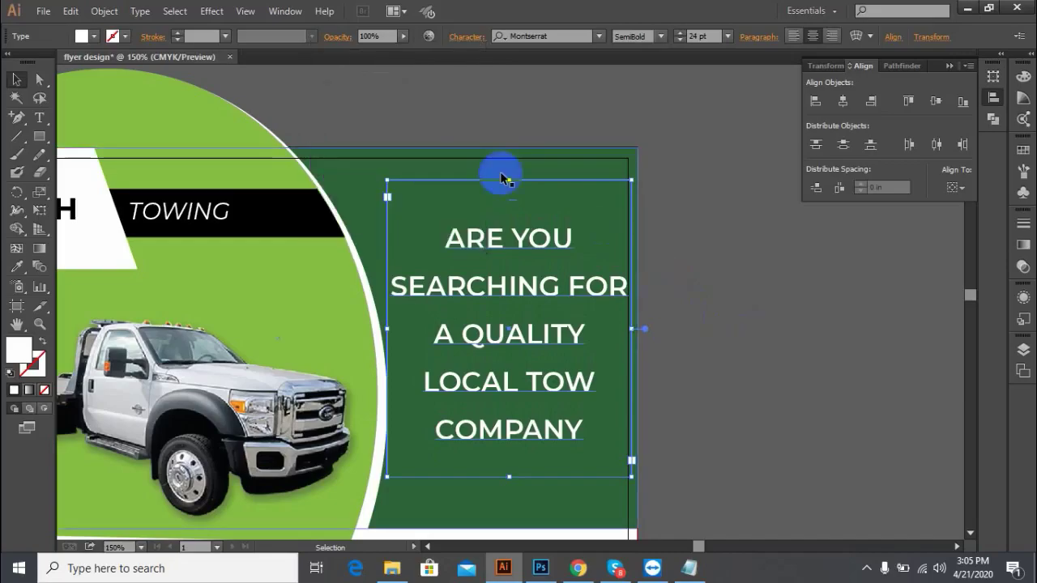
key(ctrl+shift+a)
Step: Insert line breaks before and after FOR so the word stands on its own line
scroll(461, 118, down, 1)
key(t)
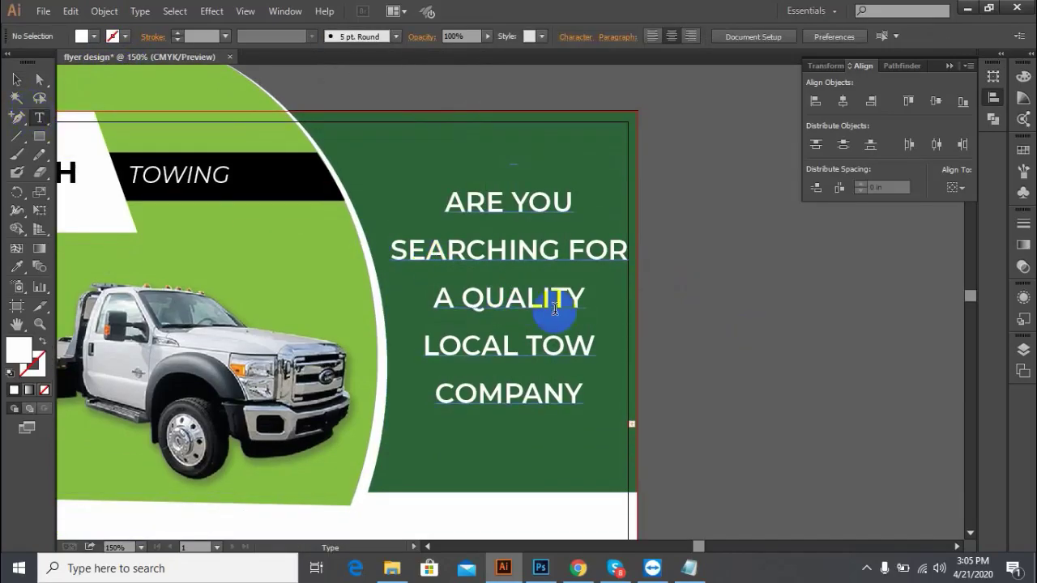
click(568, 249)
key(Return)
click(457, 296)
key(Return)
key(Escape)
Step: Extend the green panel's text frame downward to fit all the lines through COMPANY
drag(508, 430, 508, 474)
click(703, 282)
key(ctrl+minus)
key(ctrl+minus)
key(ctrl+plus)
key(t)
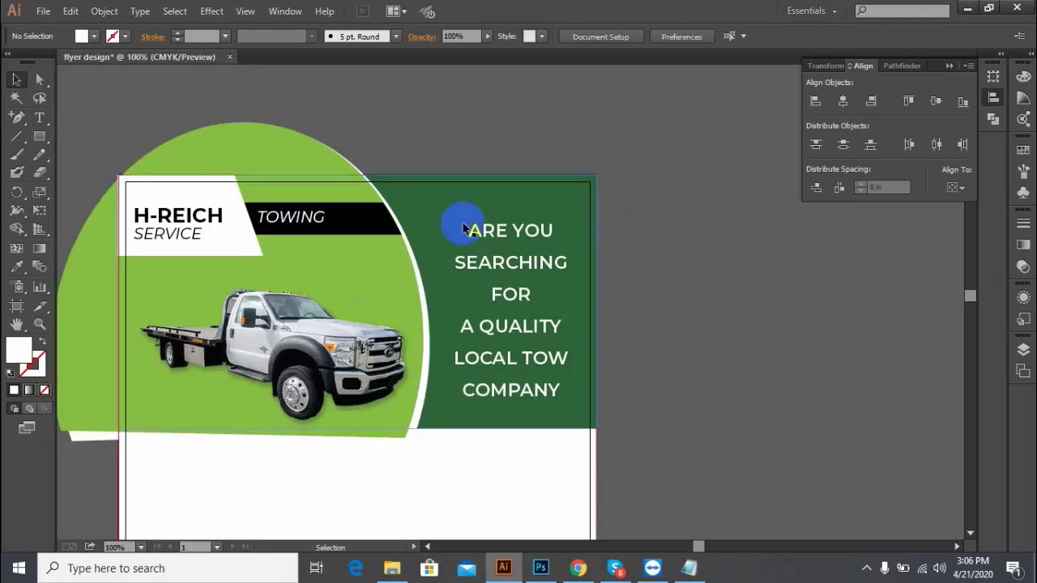
Step: Add a question mark after COMPANY and tighten the line spacing of the dark green panel's text
click(558, 388)
text(?)
key(Escape)
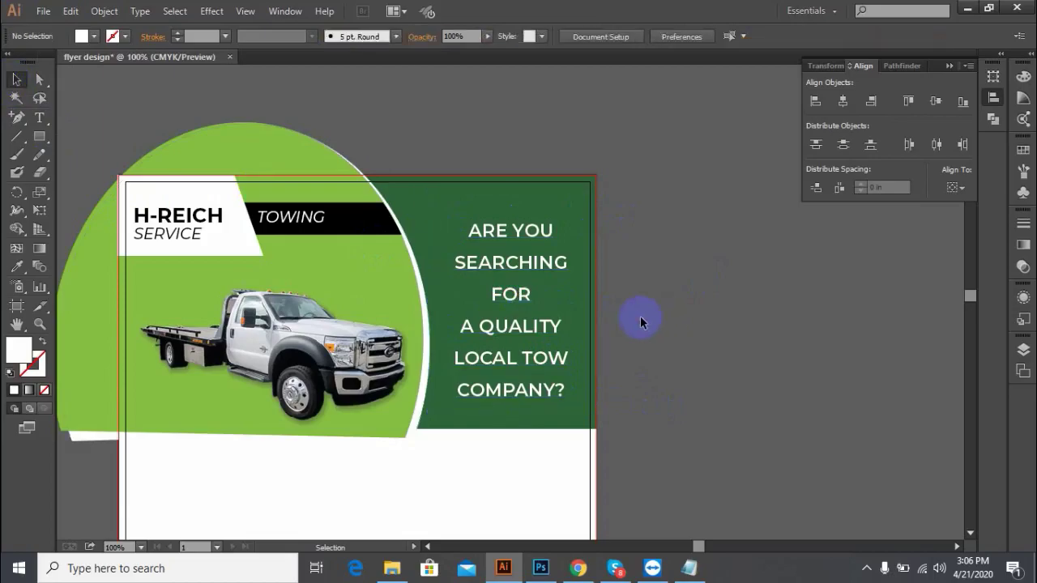
click(537, 273)
click(622, 339)
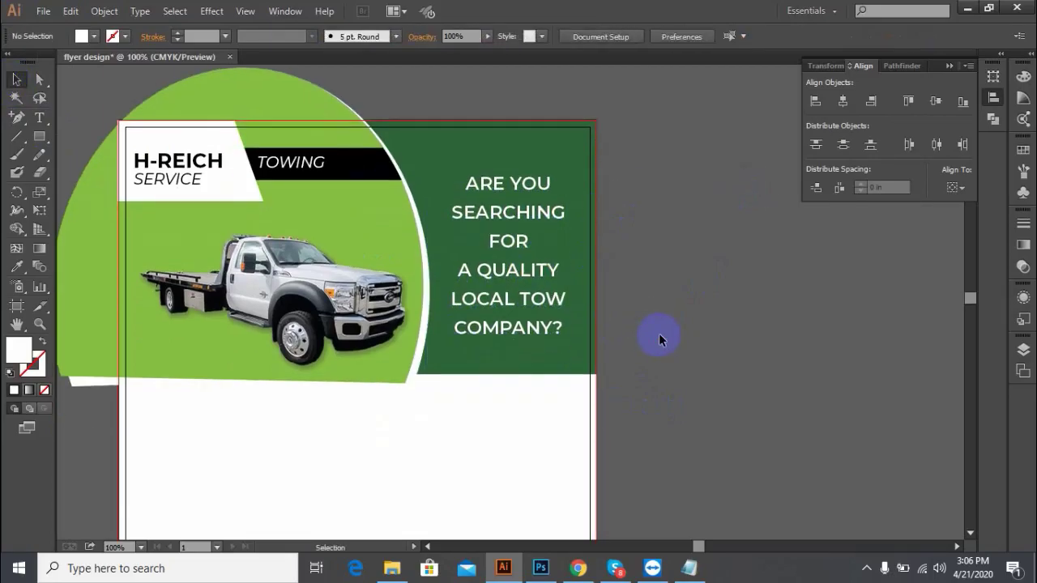
Step: Create an 8.75 by 0.835 in rectangle directly below the header, filled with the header's light green
key(m)
scroll(659, 333, down, 5)
scroll(658, 333, left, 2)
drag(379, 313, 191, 311)
key(i)
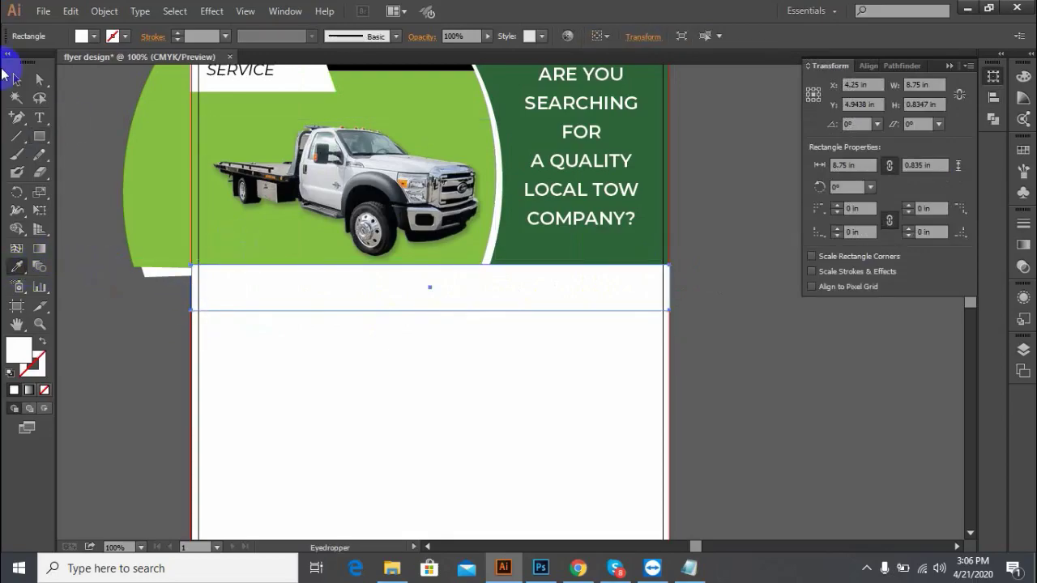
click(149, 204)
key(v)
drag(400, 336, 158, 293)
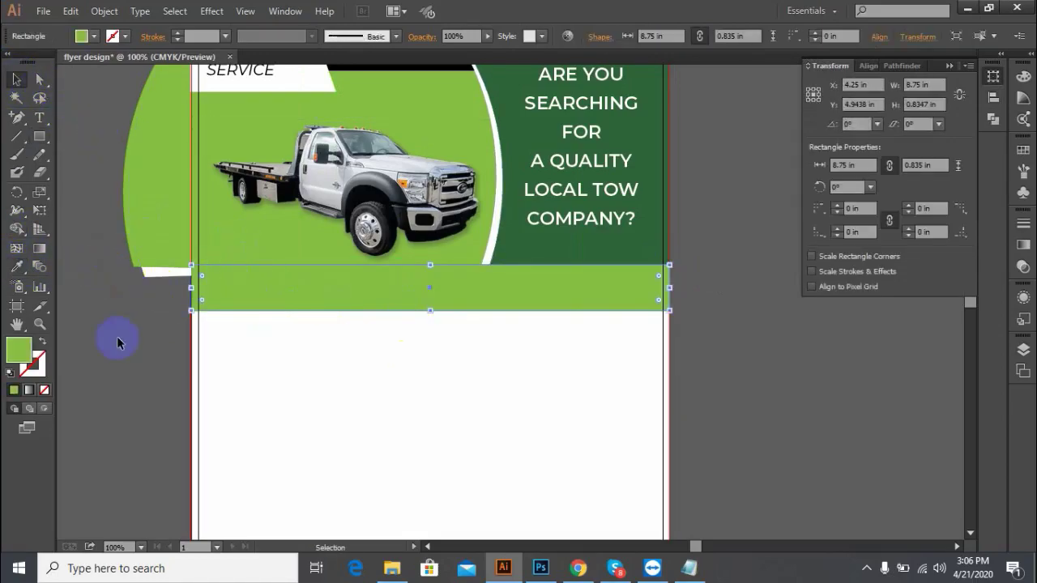
Step: Draw a small light green rectangle beside the artboard and save its fill as swatch C=53 M=4 Y=98 K=0
click(40, 120)
drag(99, 106, 78, 142)
click(84, 36)
click(131, 131)
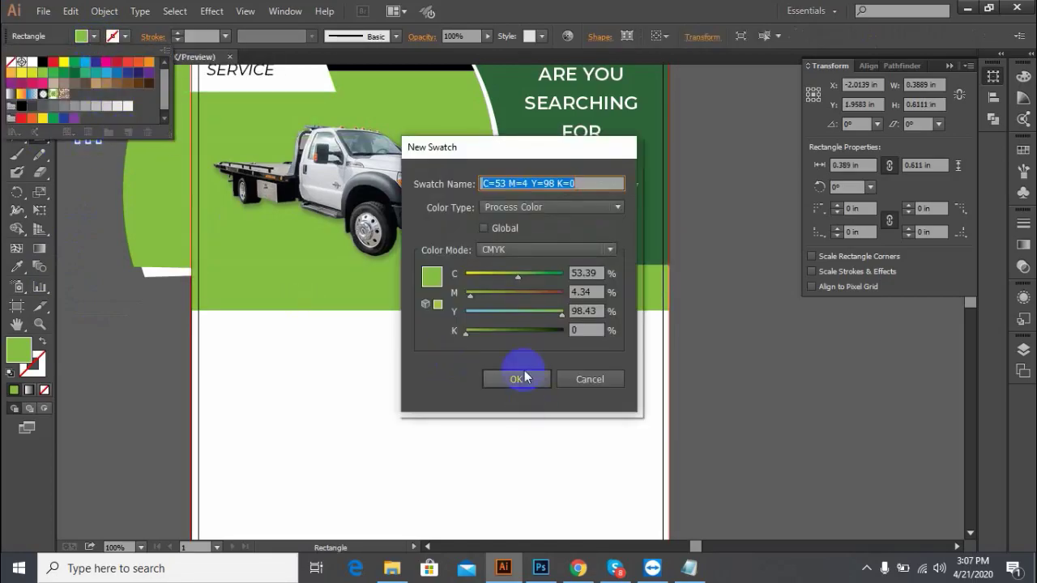
click(516, 379)
Step: Recolor the small rectangle with the header's dark green and save that color as a new swatch
click(17, 266)
click(512, 236)
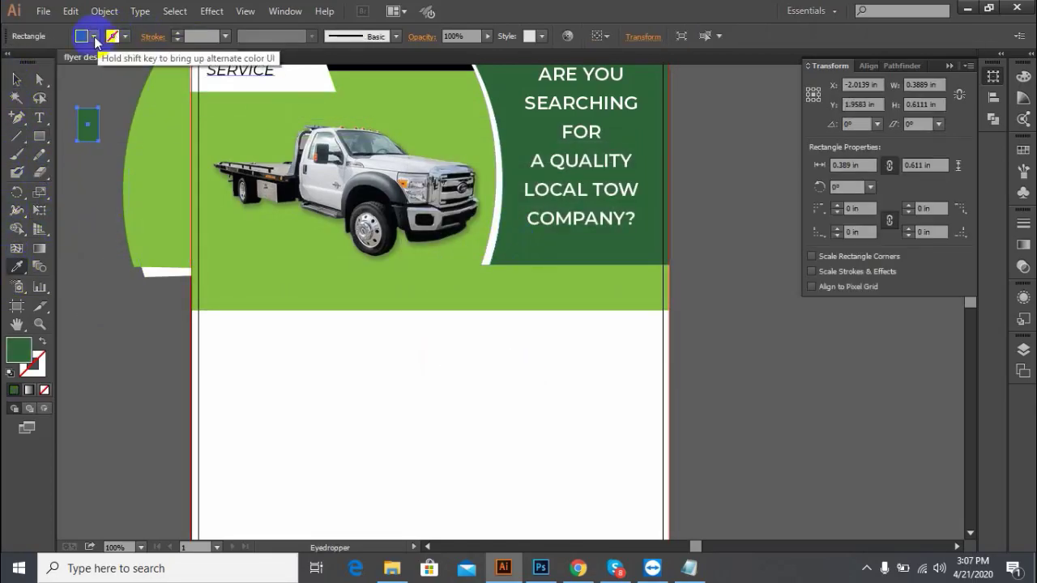
click(94, 35)
click(131, 130)
click(513, 377)
Step: Fill the band below the header with a linear gradient from the saved light green to the saved dark green
click(16, 79)
click(344, 304)
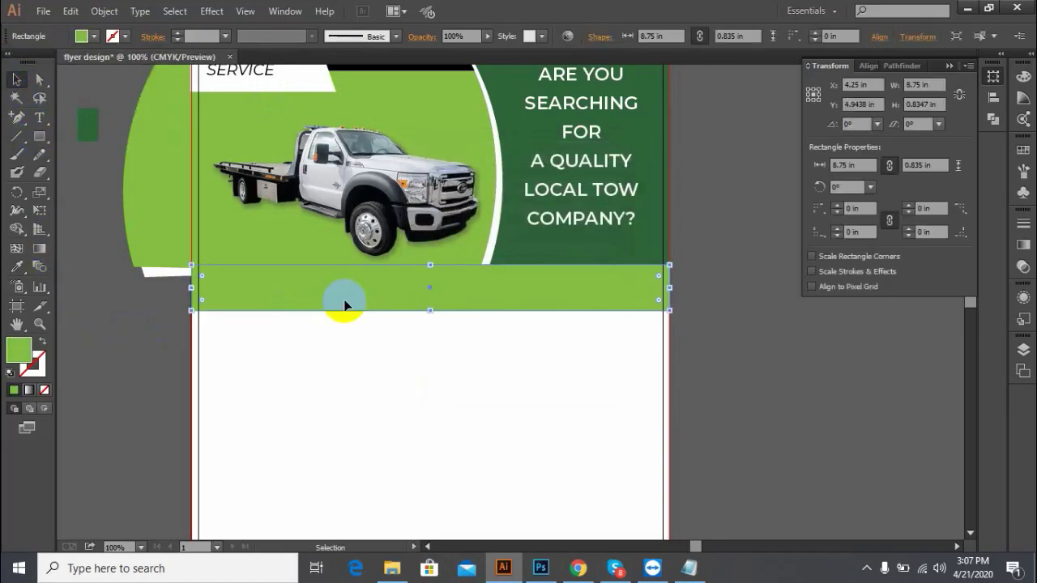
click(1023, 244)
click(894, 315)
double_click(841, 331)
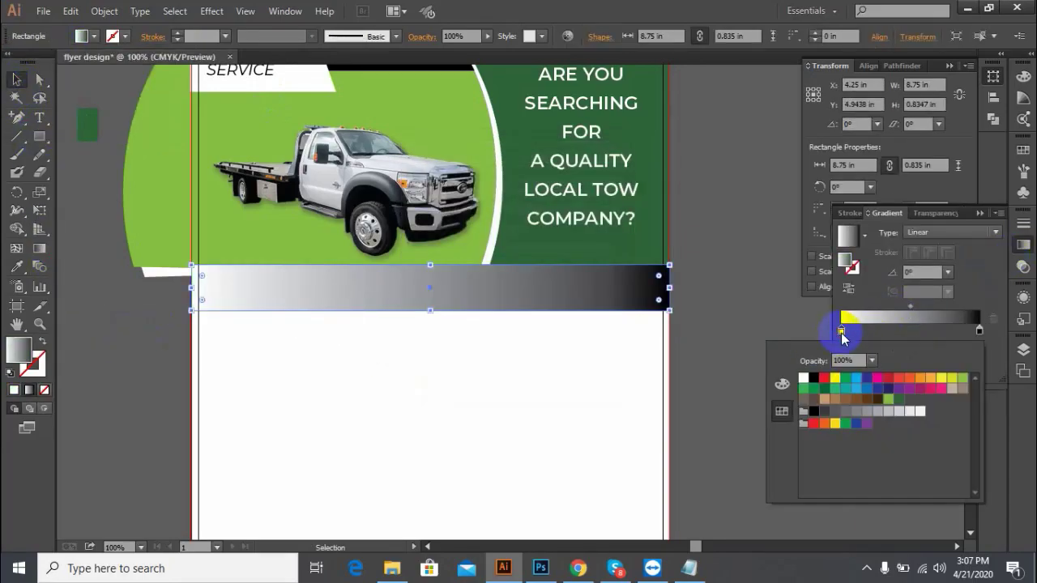
click(889, 398)
click(910, 389)
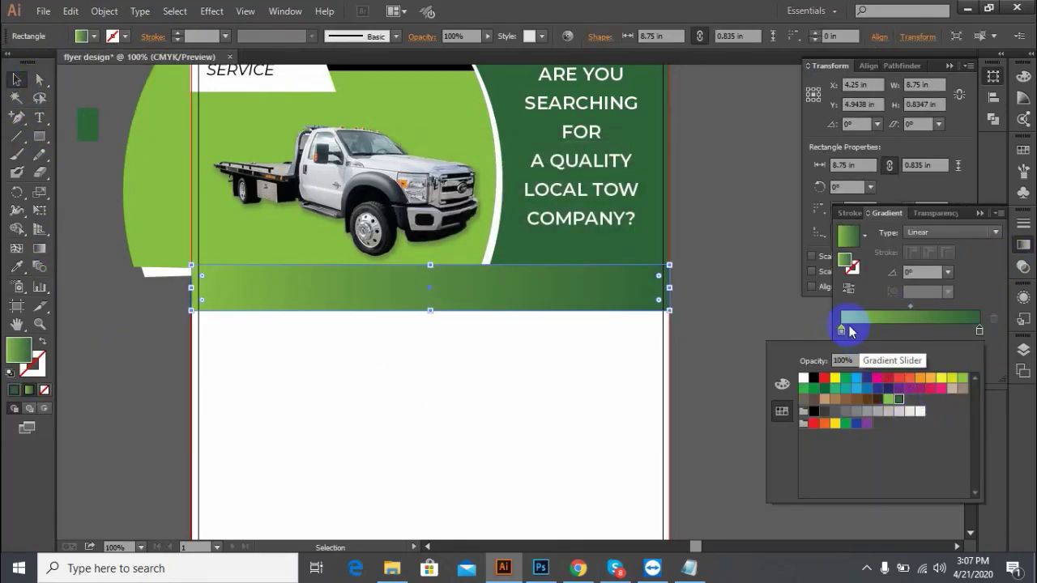
Step: Set the gradient's starting stop to dark green and add a light green stop at 52.69%
double_click(841, 331)
click(895, 402)
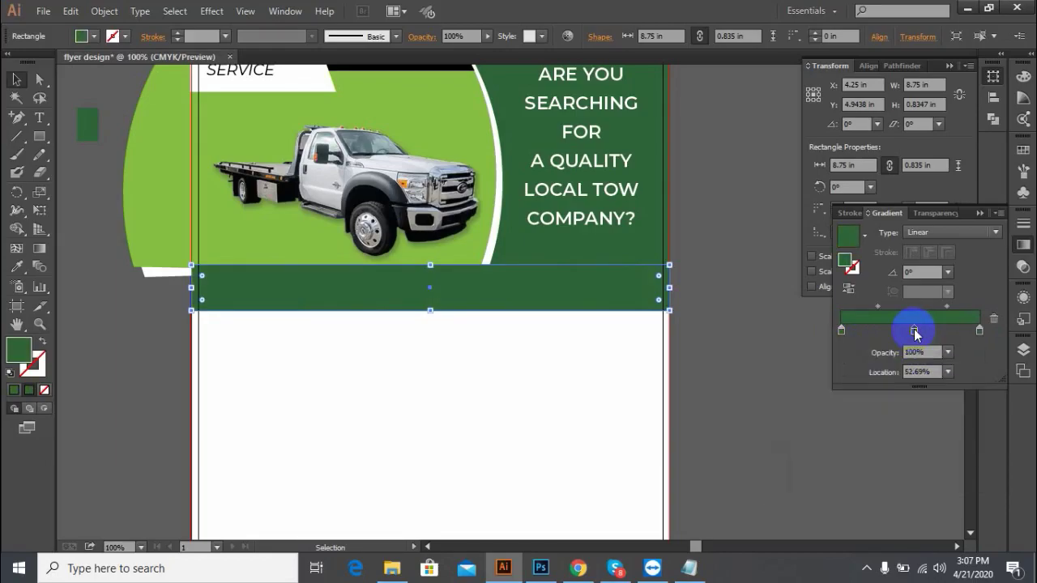
double_click(914, 330)
click(887, 400)
click(613, 341)
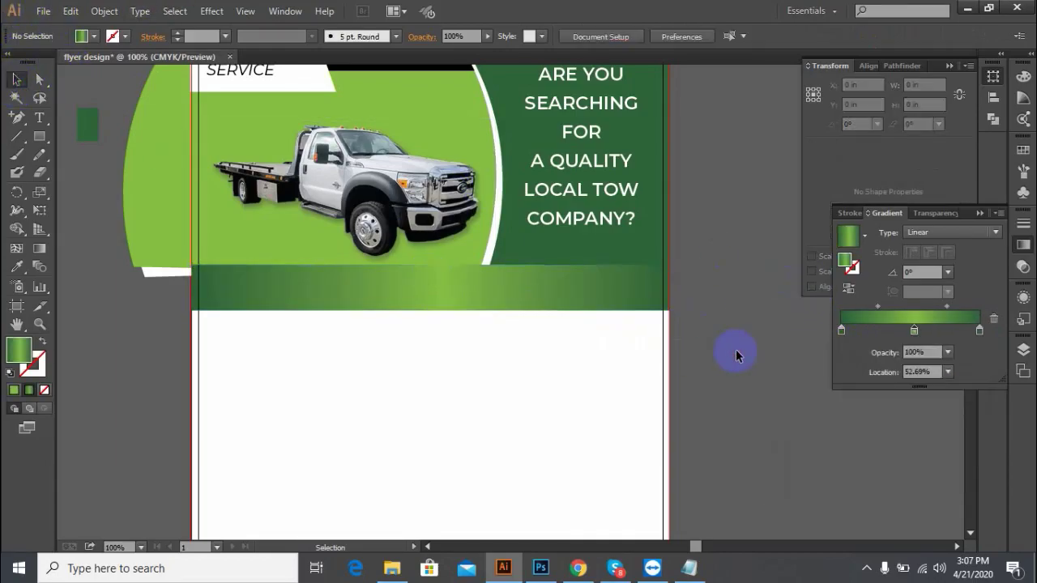
Step: Warp the gradient band with a gentle horizontal Arc
scroll(734, 351, up, 2)
click(212, 11)
click(397, 207)
click(932, 227)
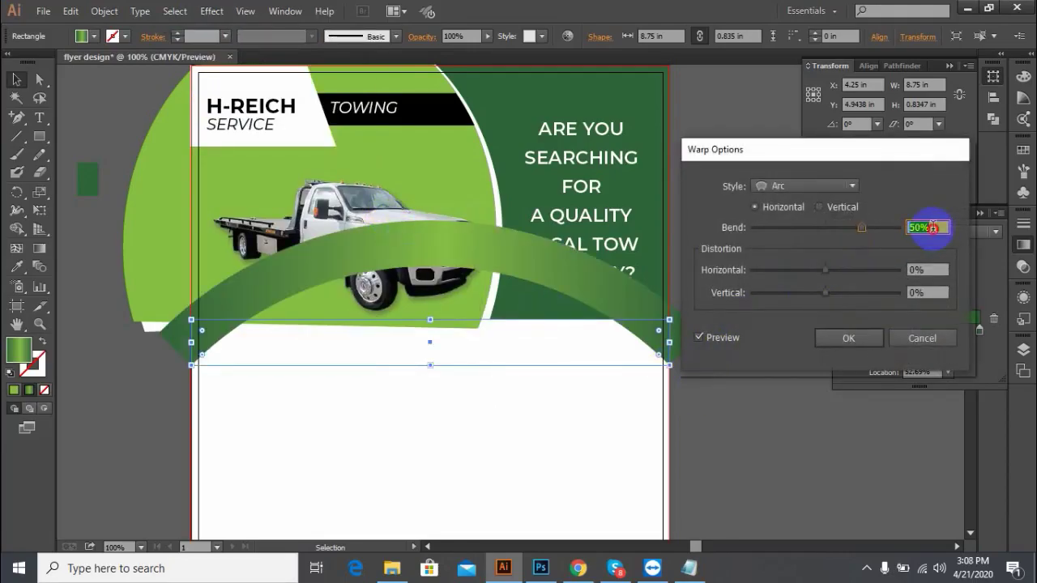
click(842, 344)
click(754, 377)
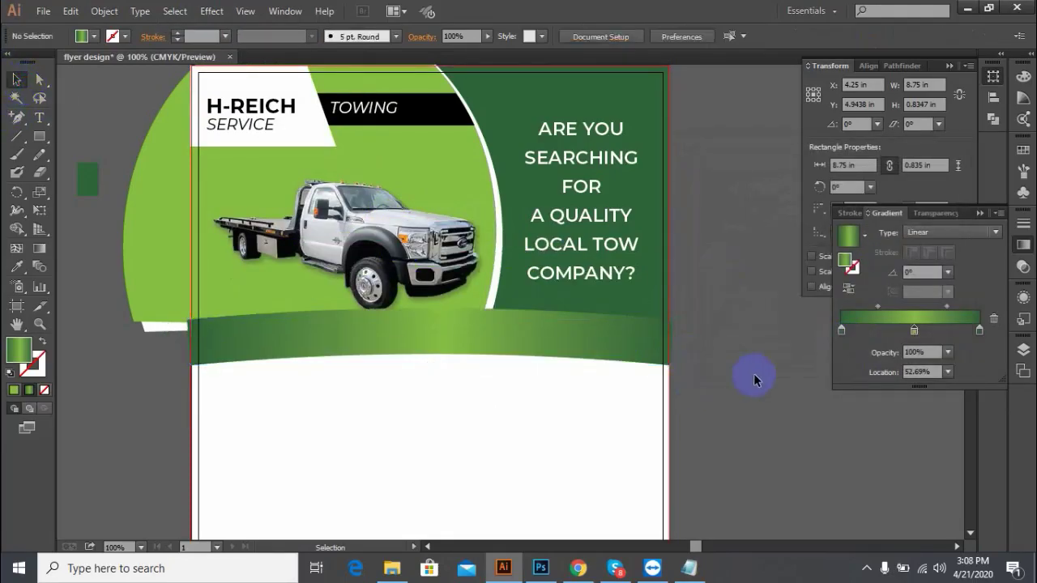
Step: Move the tow truck image slightly upward, away from the arched band
scroll(754, 377, down, 3)
scroll(754, 378, up, 2)
drag(351, 228, 353, 213)
click(89, 202)
scroll(89, 202, down, 3)
Step: Draw a second page-wide gradient rectangle that overlaps and extends below the arched band
drag(39, 136, 69, 135)
drag(191, 258, 669, 320)
key(v)
Step: Expand the arched band's appearance and bring it in front of the lower rectangle
drag(551, 277, 551, 247)
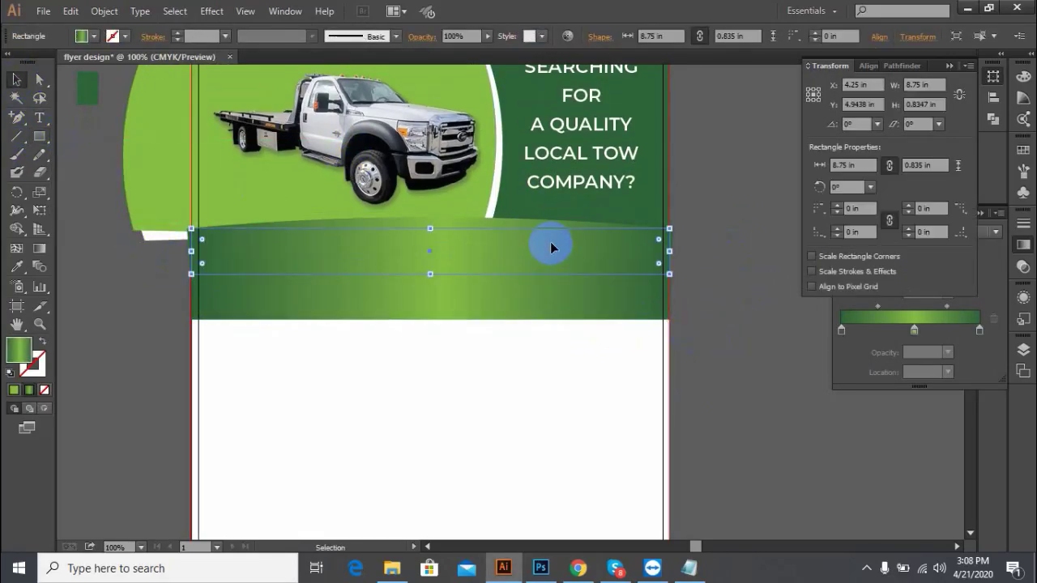
click(103, 12)
click(143, 190)
right_click(568, 241)
click(753, 444)
Step: Apply a Multiply drop shadow to the arched band with 72% opacity, 0.1 in offsets and 0.07 in blur
click(211, 11)
mouse_move(243, 181)
click(428, 183)
drag(459, 171, 634, 189)
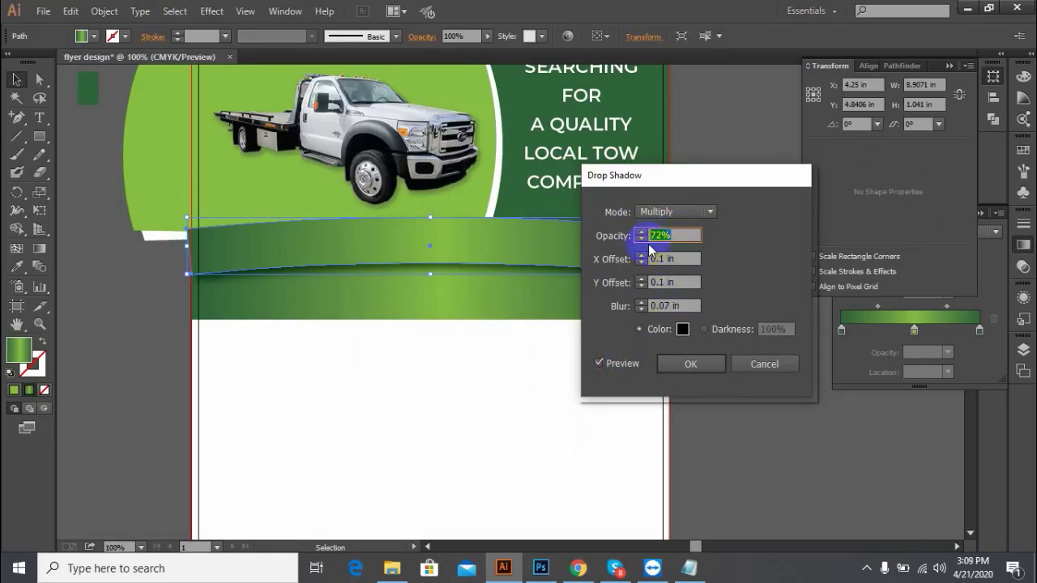
click(680, 366)
scroll(725, 327, up, 5)
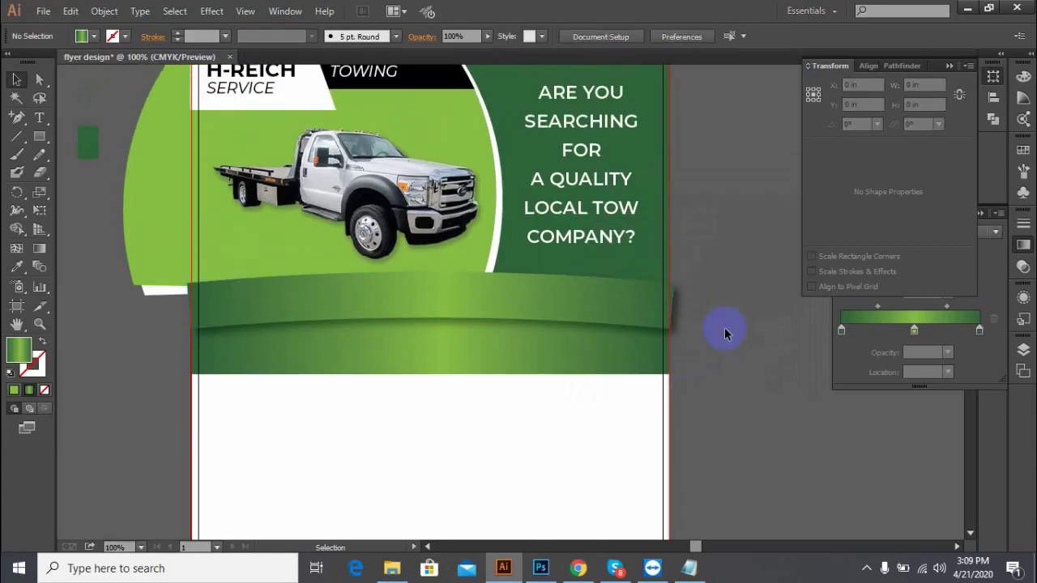
Step: Copy the passage starting "now at" with both phone numbers from the Notepad brief
mouse_move(585, 570)
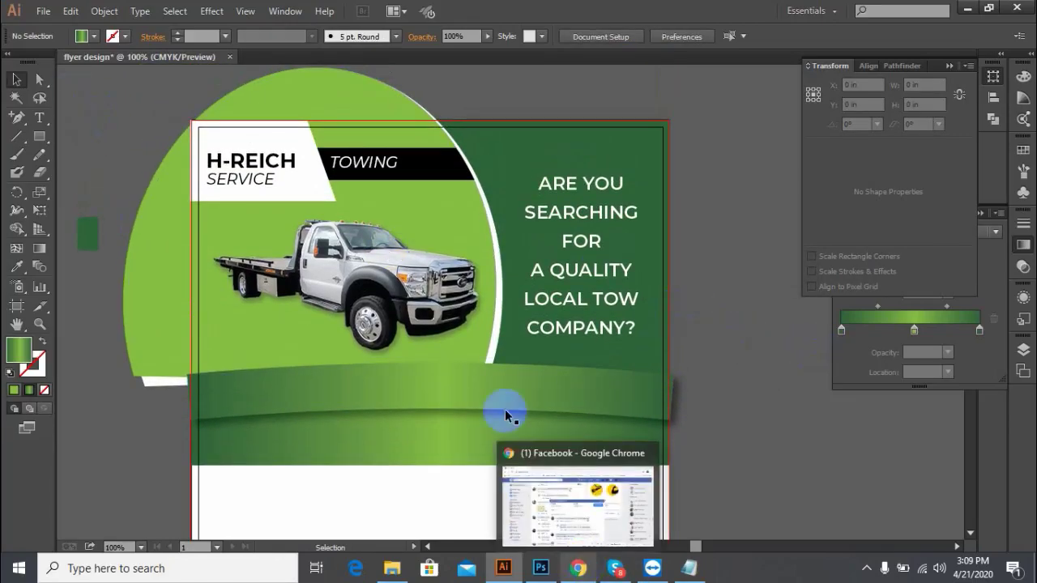
key(t)
click(688, 568)
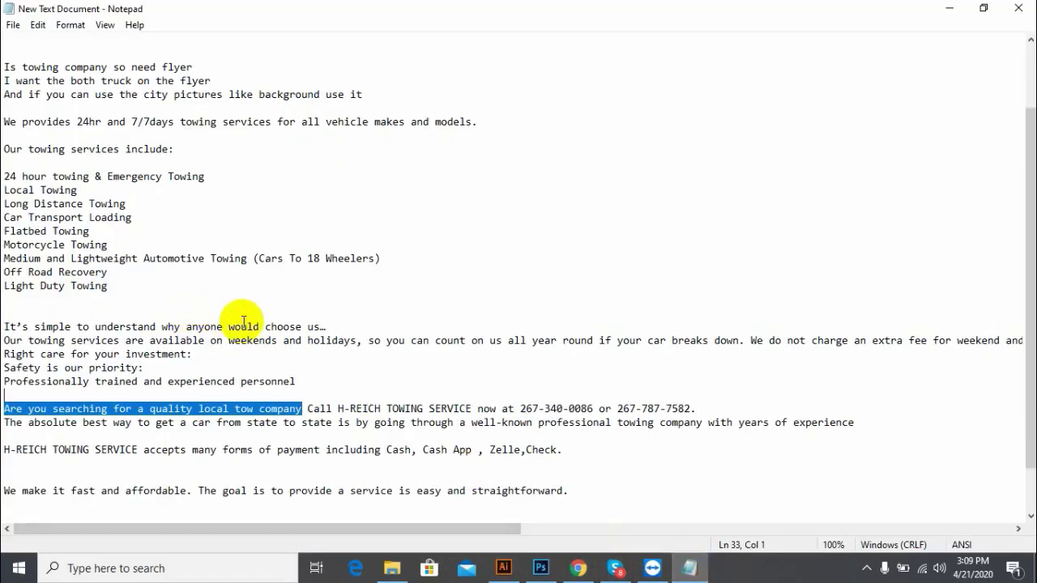
drag(478, 409, 626, 411)
right_click(595, 408)
click(616, 232)
Step: Paste the copied phone line onto the arched band in Illustrator and convert it to uppercase
click(503, 568)
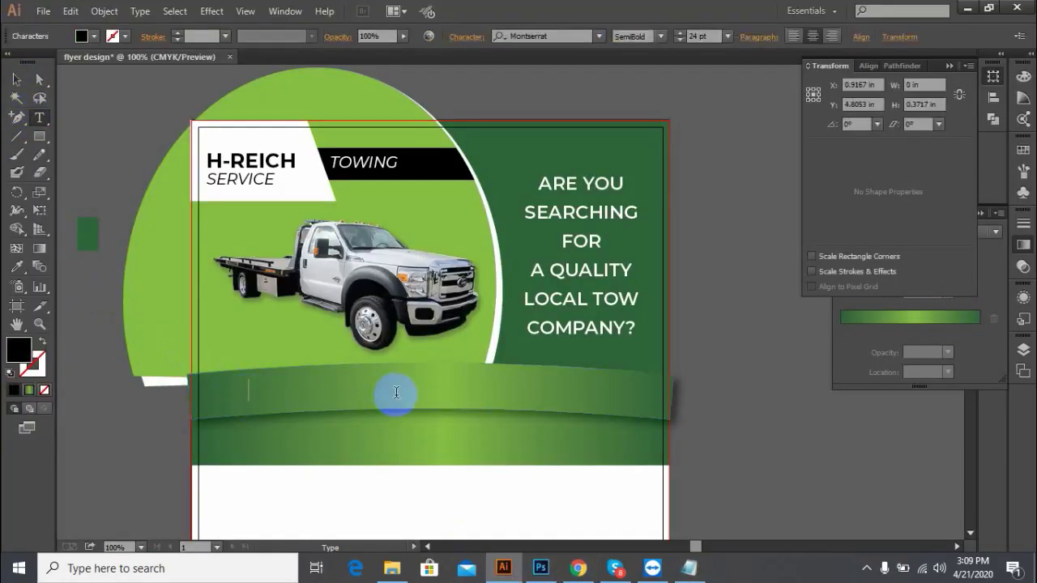
click(17, 79)
drag(250, 389, 440, 391)
click(103, 10)
mouse_move(141, 10)
mouse_move(179, 228)
click(377, 230)
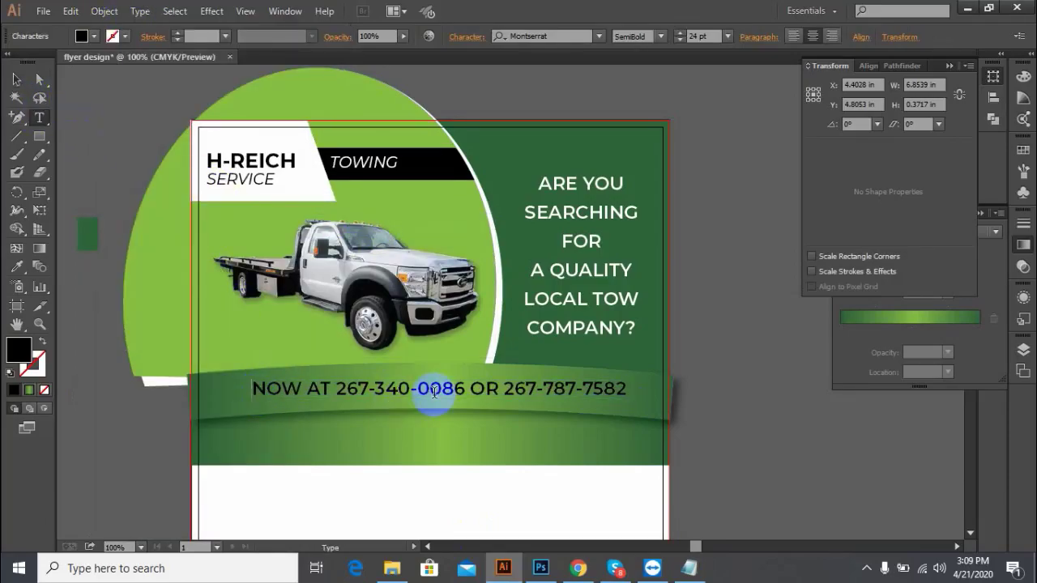
Step: Add CALL before NOW in the phone line, set its size to 22 pt and color it white
scroll(711, 34, down, 2)
click(735, 254)
click(531, 395)
click(93, 37)
click(33, 63)
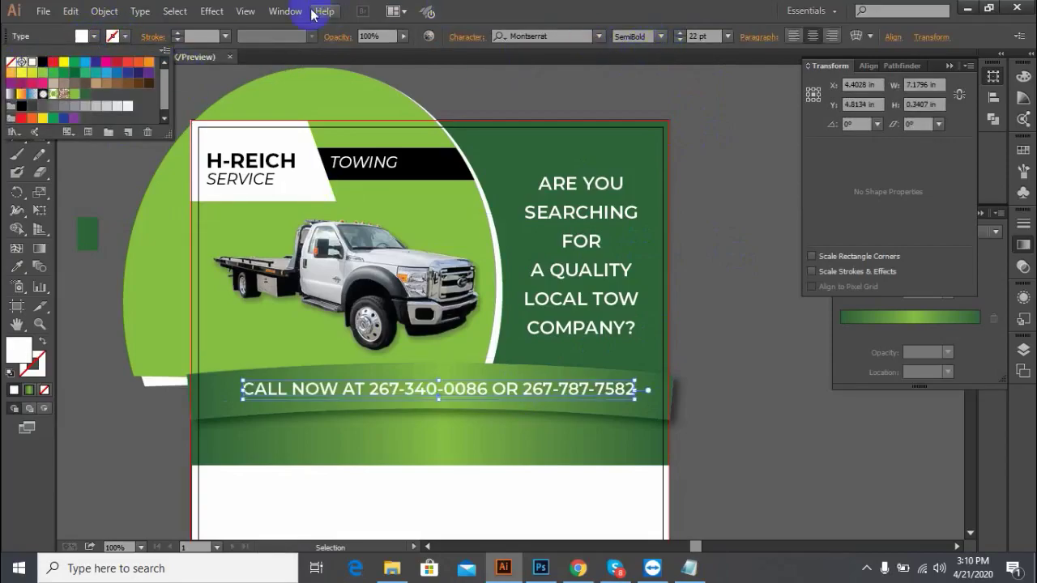
Step: Warp the phone line with an Arc that follows the band and convert it to outlines
click(211, 11)
mouse_move(231, 206)
click(422, 208)
click(837, 342)
right_click(505, 394)
key(Escape)
Step: Expand the appearance of the outlined phone line and center it horizontally on the page
click(104, 10)
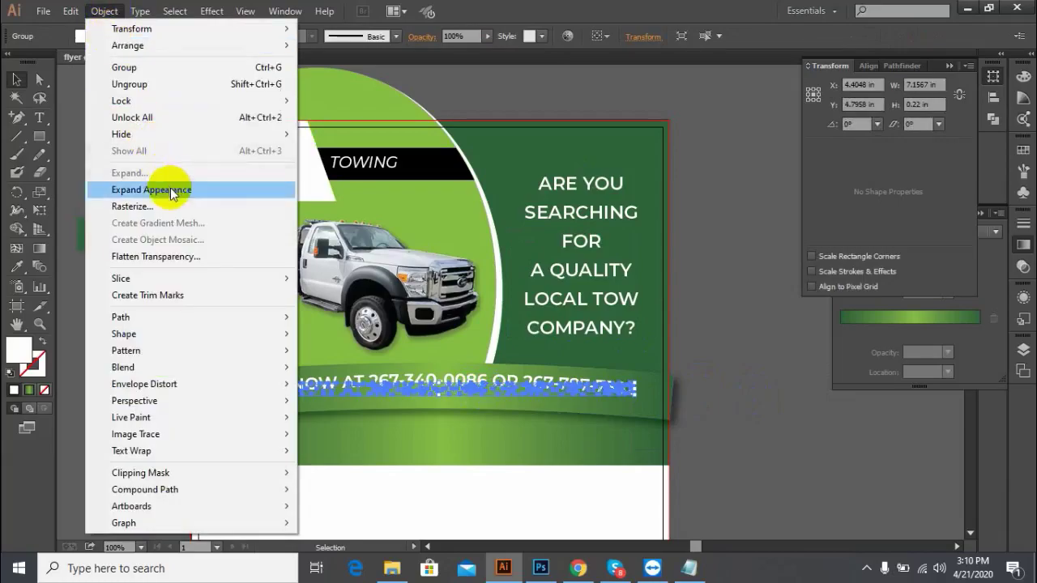
click(171, 190)
click(866, 66)
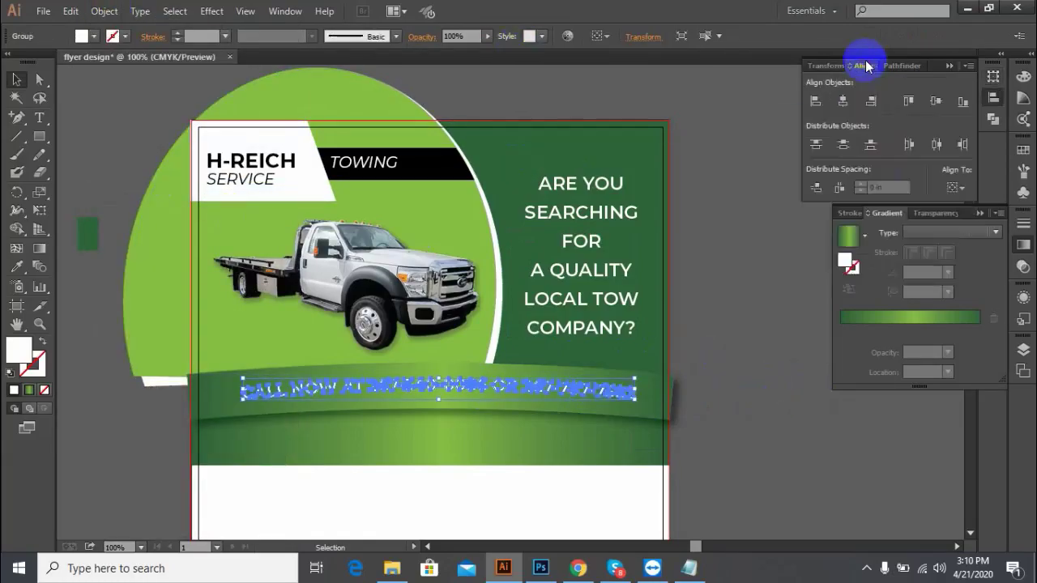
click(842, 101)
click(724, 277)
Step: Copy the sentence "We provides 24hr and 7/7days towing services for all vehicle makes and models" from the Notepad brief
scroll(724, 277, down, 2)
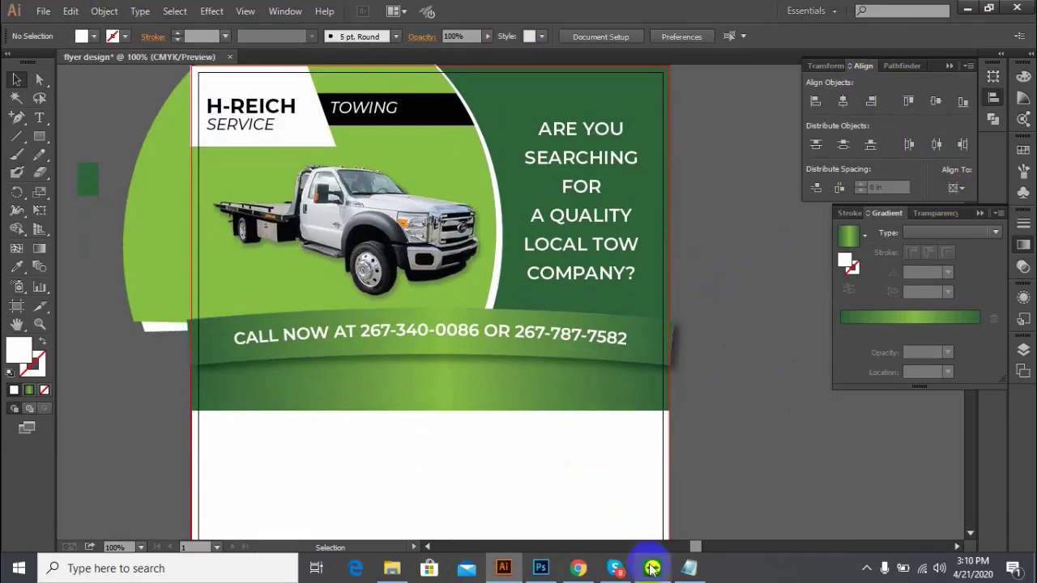
click(688, 569)
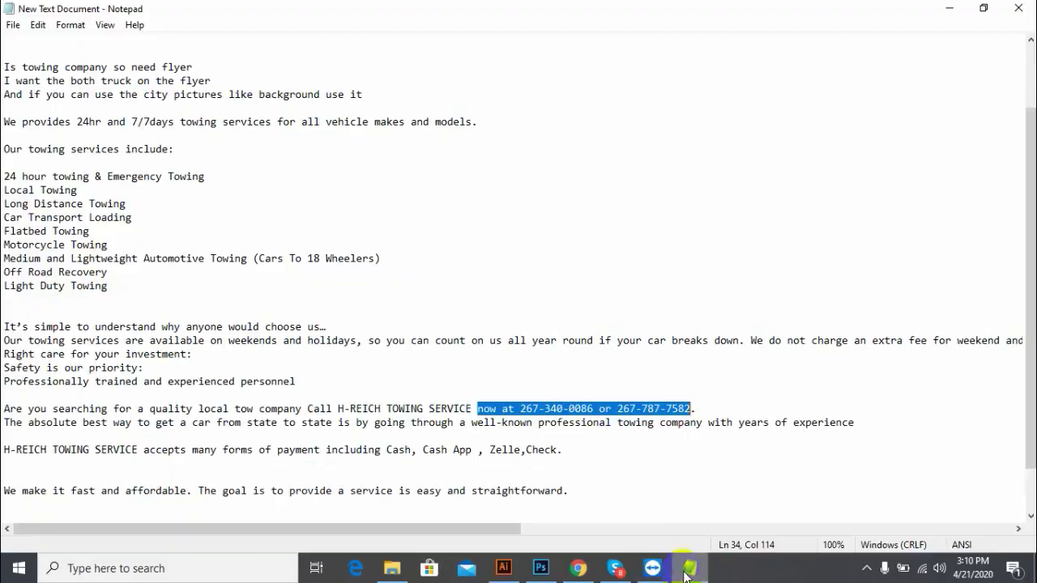
drag(472, 122, 4, 122)
right_click(76, 120)
click(116, 167)
Step: Paste the towing services sentence in Illustrator as new text and move it onto the lower green band
click(511, 573)
click(39, 117)
key(ctrl+v)
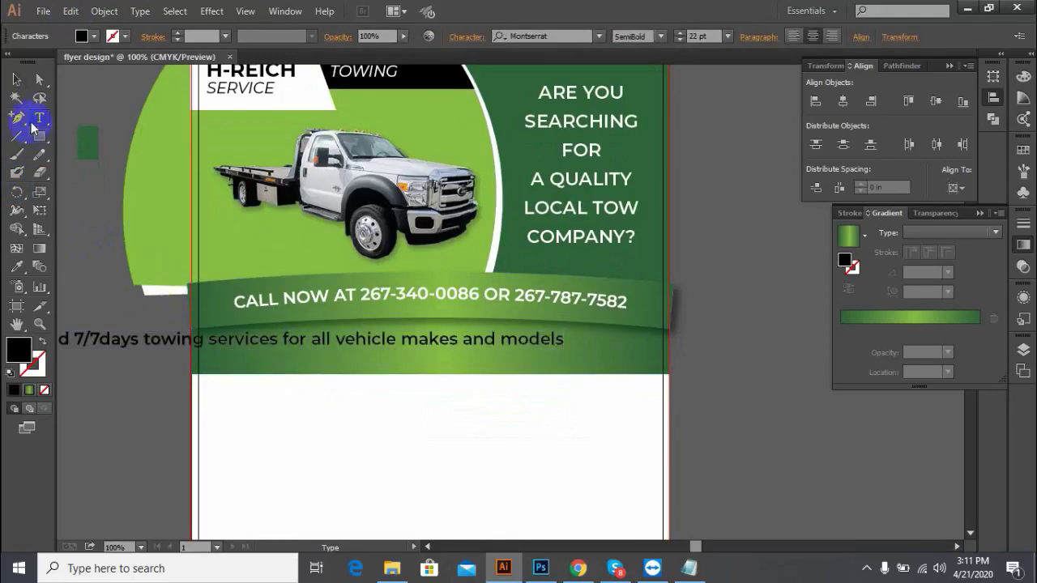
drag(330, 339, 678, 343)
Step: Break the towing services sentence into two lines before "for all vehicle makes and models"
click(38, 118)
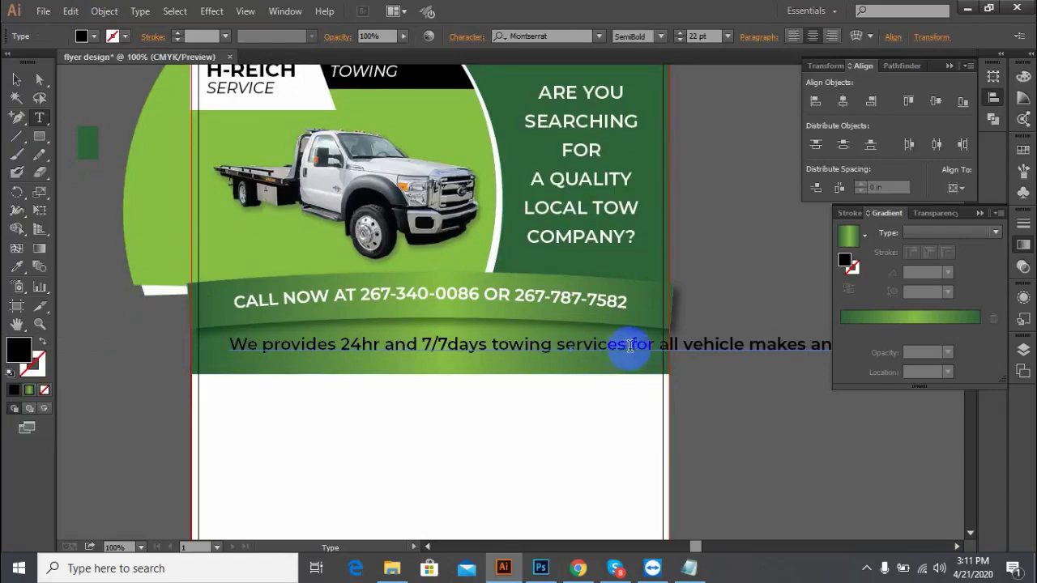
click(630, 345)
key(Return)
key(Escape)
Step: Move the two-line text over the lower green band and reduce its leading
drag(666, 340, 519, 332)
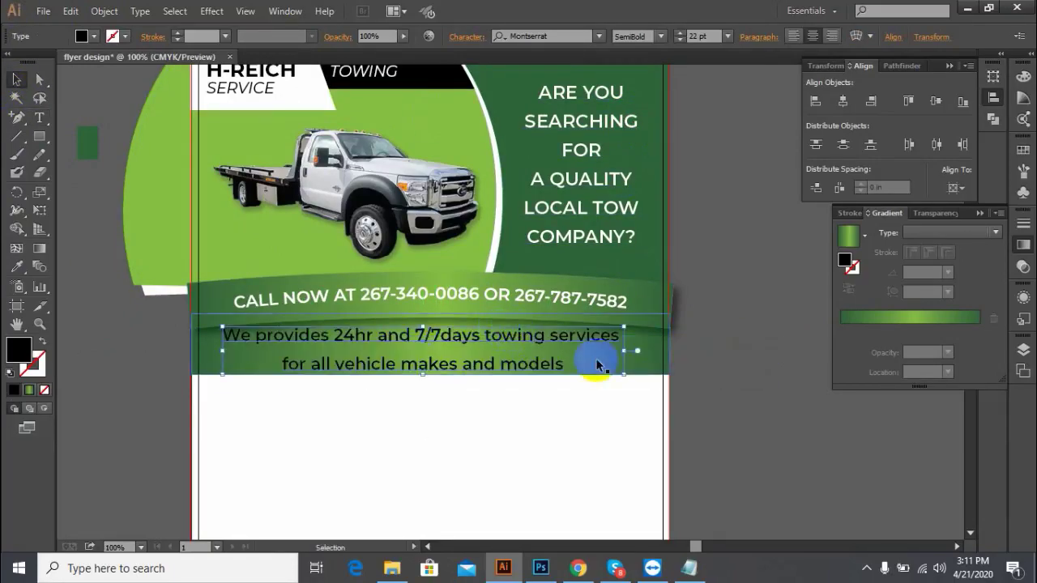
click(466, 42)
click(475, 162)
click(579, 343)
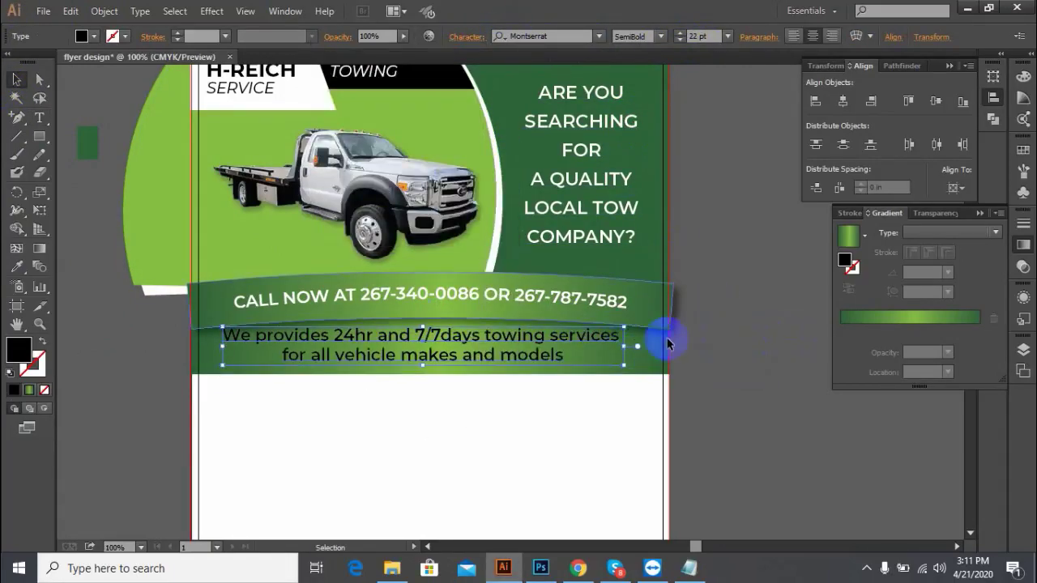
Step: Center the two-line text within the lower green band and make it white and Bold
click(487, 342)
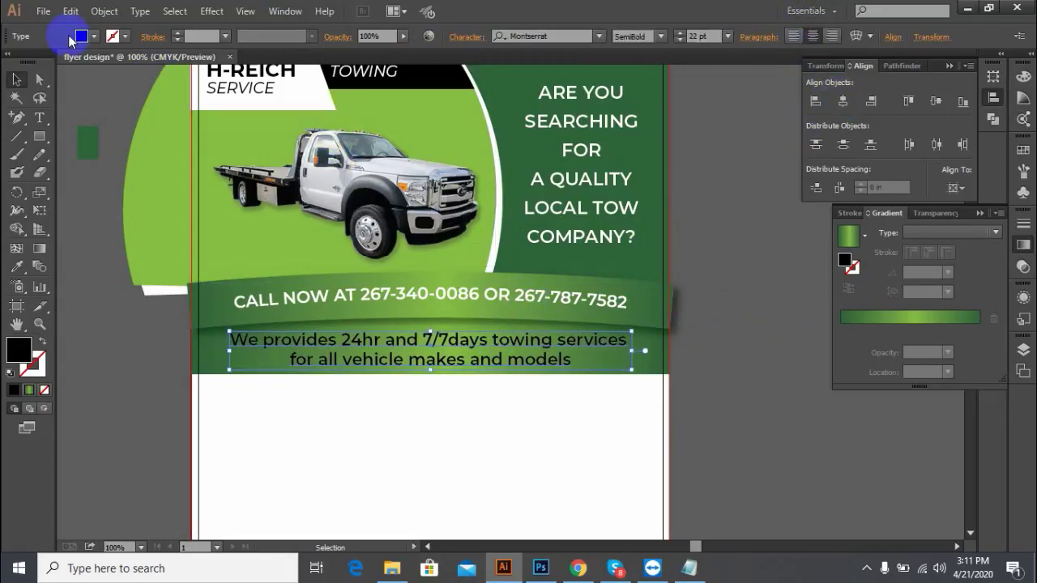
click(81, 36)
click(32, 63)
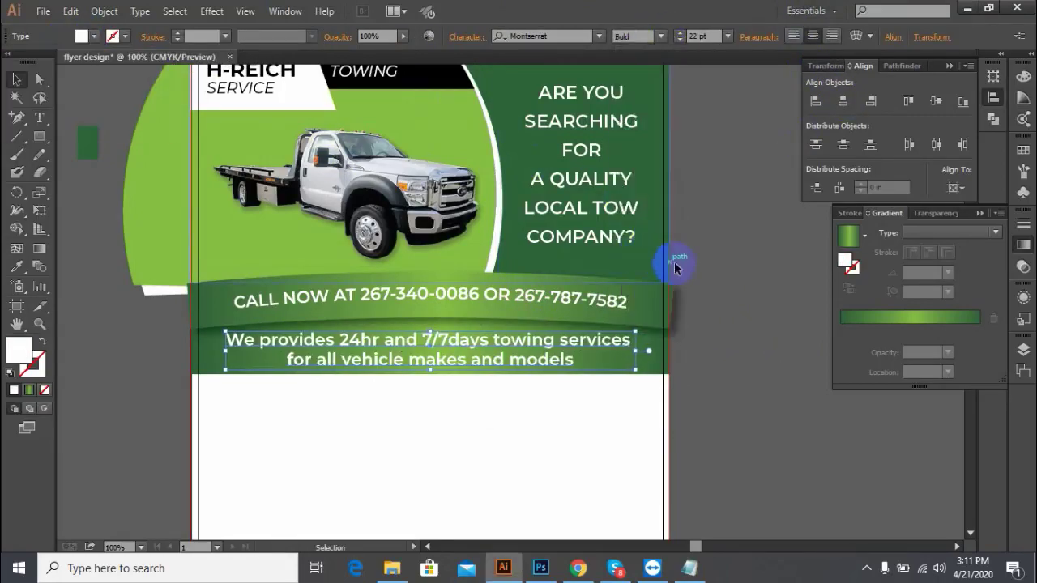
click(719, 270)
Step: Bring the image car 2.png from its folder into the flyer document
scroll(716, 273, down, 1)
key(ctrl+minus)
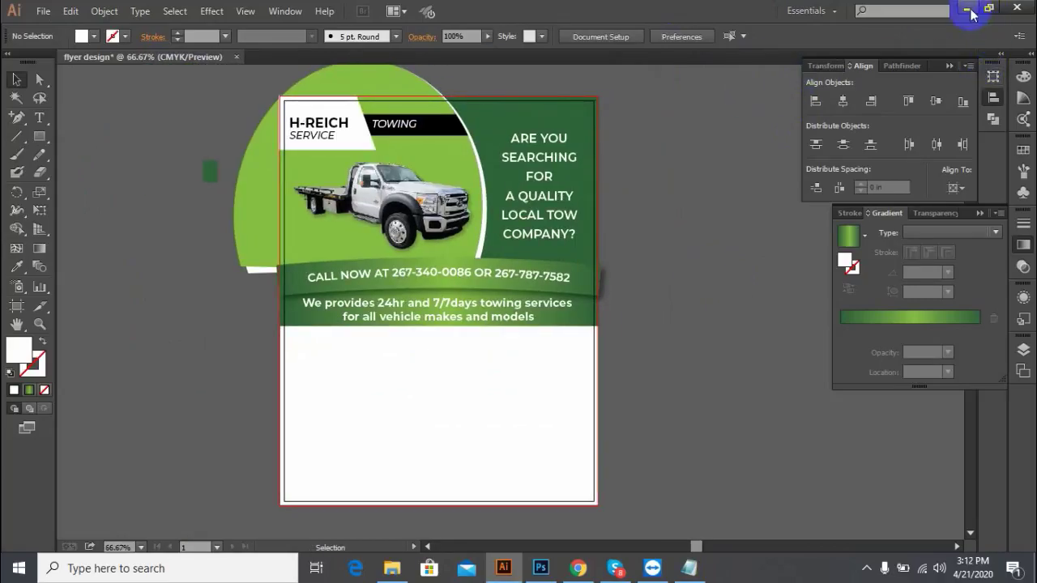
click(967, 8)
click(946, 10)
click(949, 11)
drag(313, 241, 418, 324)
Step: Position the pickup-and-trailer image directly below the lower green band and embed it in the document
click(860, 107)
click(250, 167)
drag(251, 166, 482, 370)
click(259, 39)
click(689, 365)
click(502, 348)
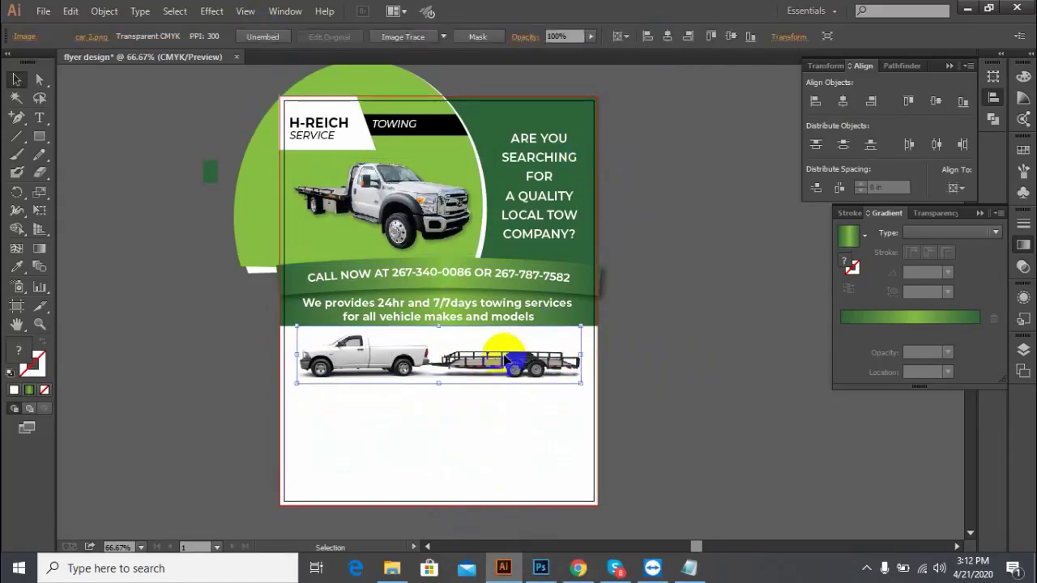
click(659, 302)
key(ctrl+1)
scroll(658, 302, up, 1)
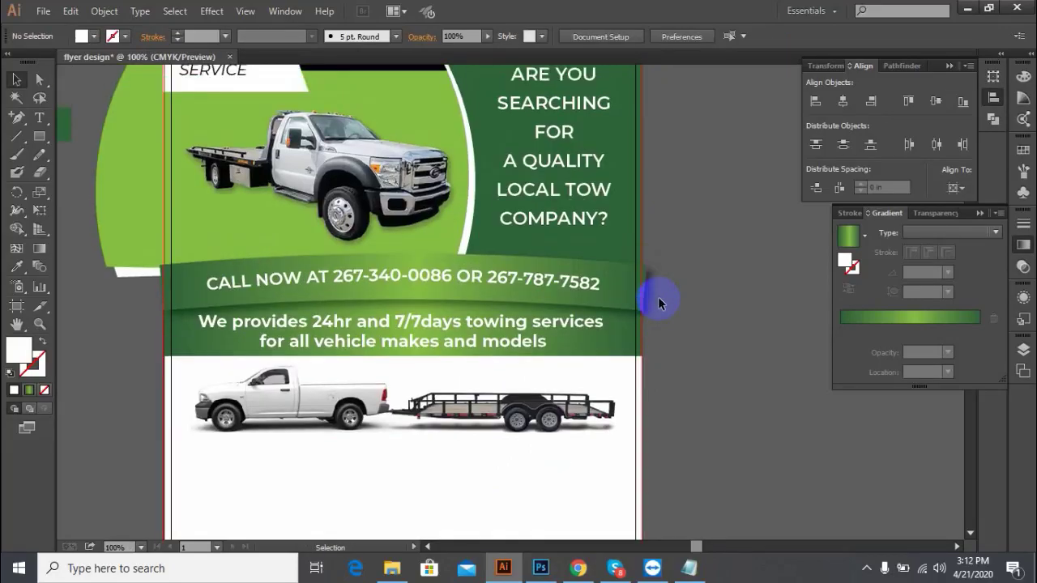
scroll(658, 303, down, 5)
scroll(658, 302, up, 4)
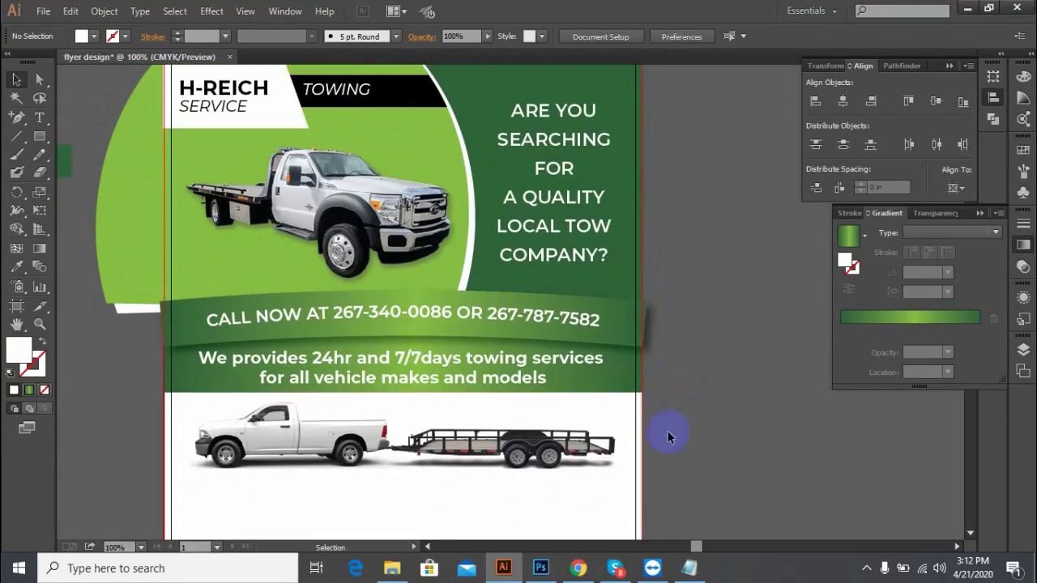
Step: Nudge the flatbed tow truck image and the white headline text slightly upward in the header
key(ctrl+minus)
scroll(677, 438, down, 1)
click(498, 479)
click(667, 314)
drag(427, 224, 428, 220)
click(571, 219)
drag(571, 219, 571, 216)
click(682, 248)
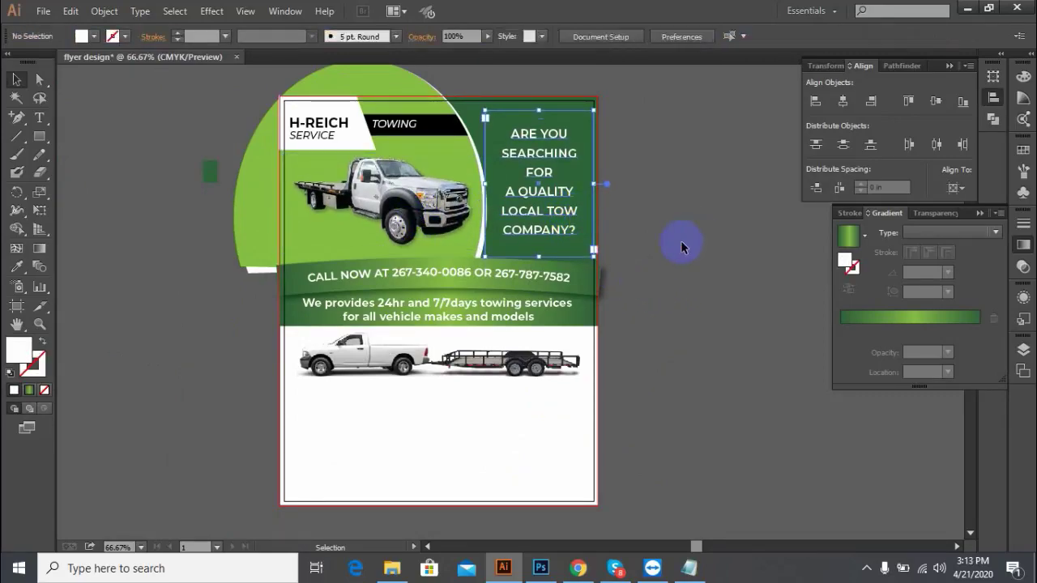
Step: Move the two green bands and the 24hr towing services text up closer to the header
click(509, 321)
key(Up)
key(Up)
key(Up)
key(Up)
key(Up)
key(Up)
key(Up)
key(Up)
key(Up)
key(Up)
key(Up)
key(Up)
key(Up)
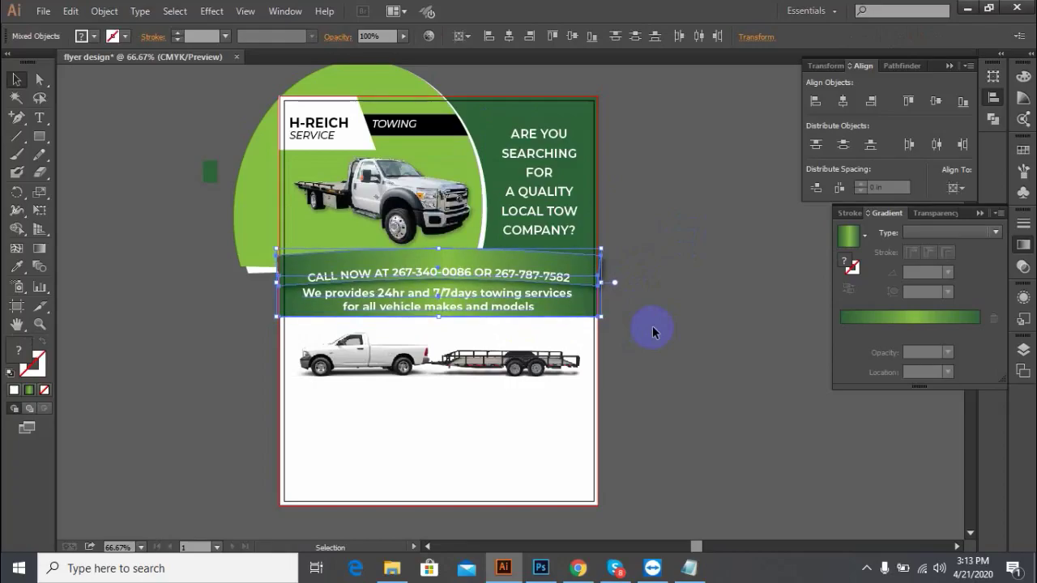
Step: Shift the pickup-and-trailer image up until it meets the lower edge of the green band
click(448, 319)
key(Up)
key(Up)
key(Up)
key(Up)
key(Up)
key(Up)
key(Up)
key(Up)
key(Up)
key(Up)
key(Up)
key(Up)
key(Up)
click(552, 397)
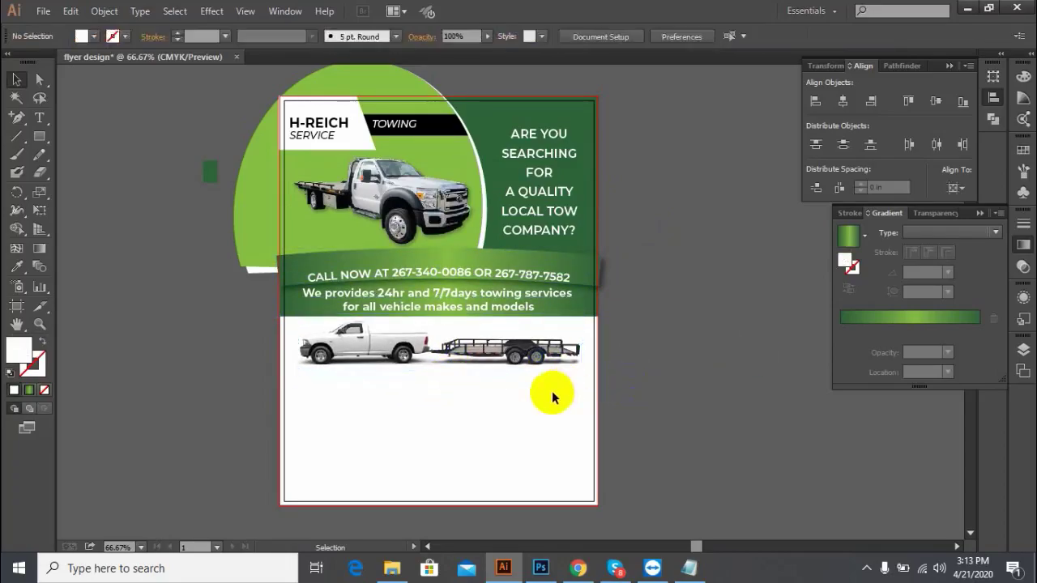
Step: Add the heading text ABOUT US in the white area below the pickup image
scroll(377, 335, down, 1)
key(ctrl+plus)
key(ctrl+plus)
scroll(364, 324, left, 5)
click(39, 118)
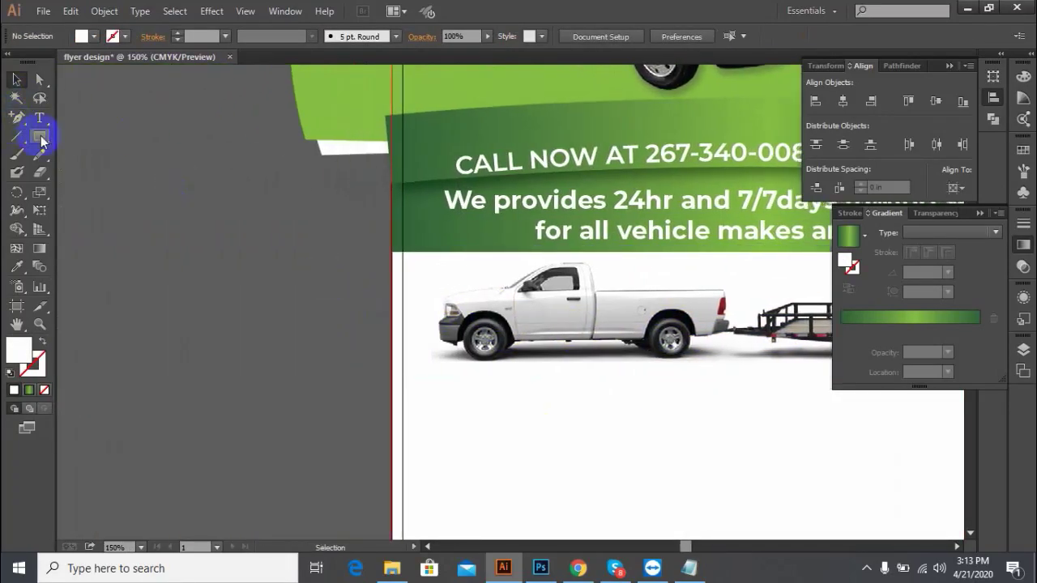
click(422, 393)
text(ABOUT US)
click(46, 78)
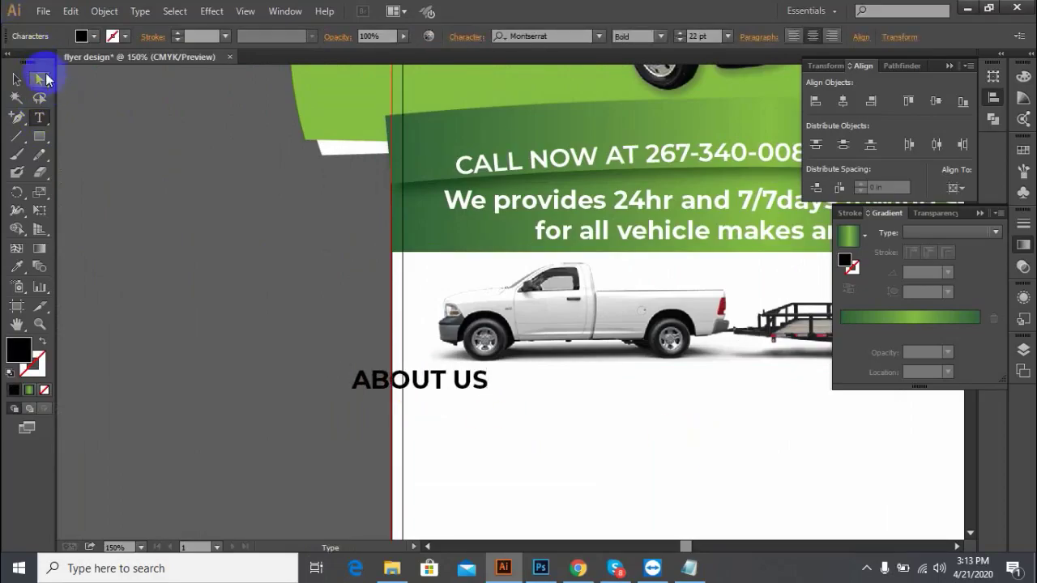
Step: Make the ABOUT US heading SemiBold at a smaller font size and place it just inside the flyer's left margin
click(660, 38)
click(633, 201)
click(727, 42)
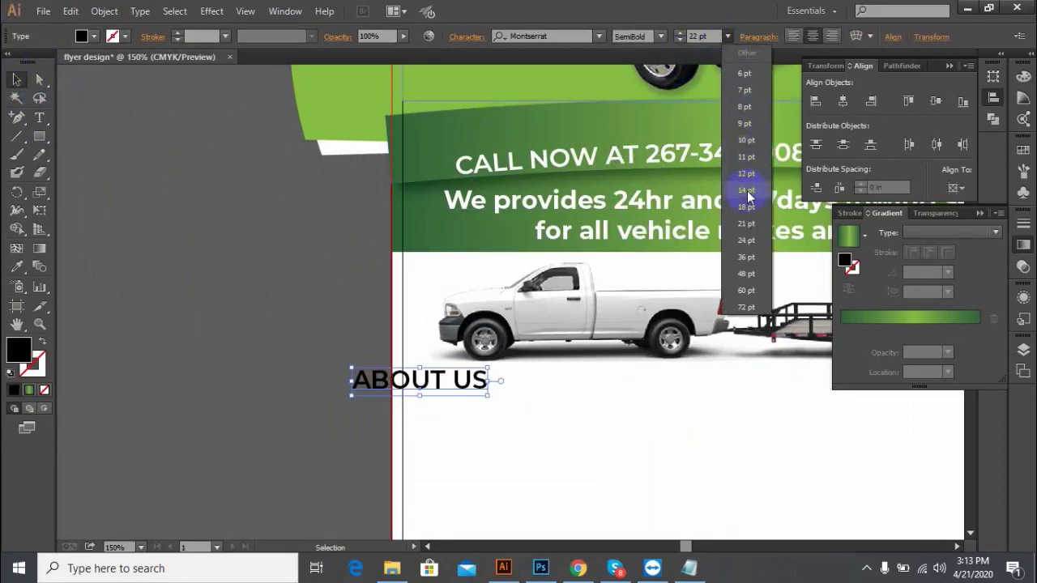
click(747, 193)
click(453, 405)
drag(451, 387, 505, 387)
click(248, 321)
Step: Underline the ABOUT US heading with a straight horizontal line of matching width in a black 1 pt stroke
scroll(247, 321, down, 3)
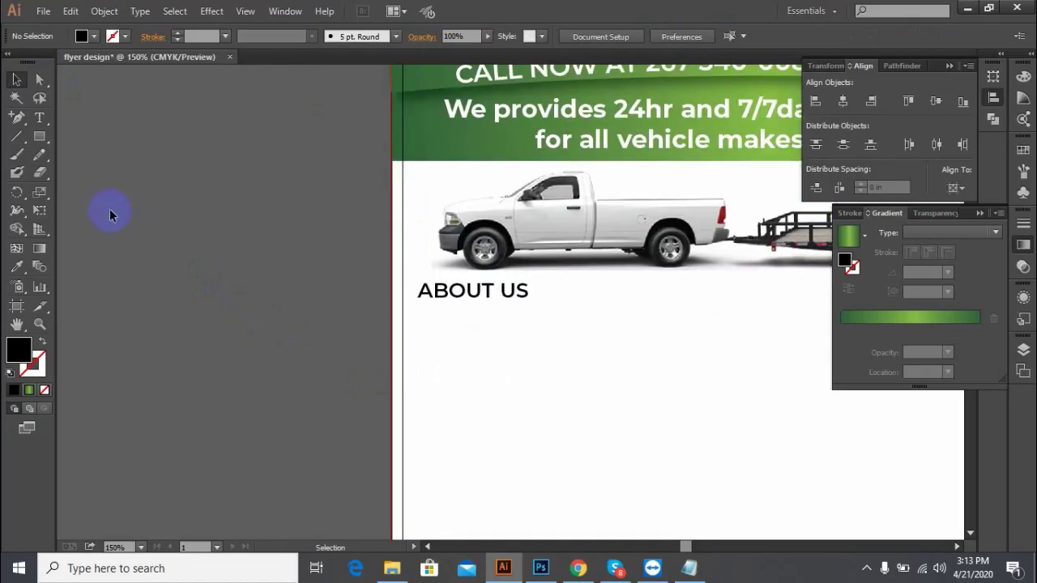
click(40, 138)
click(18, 139)
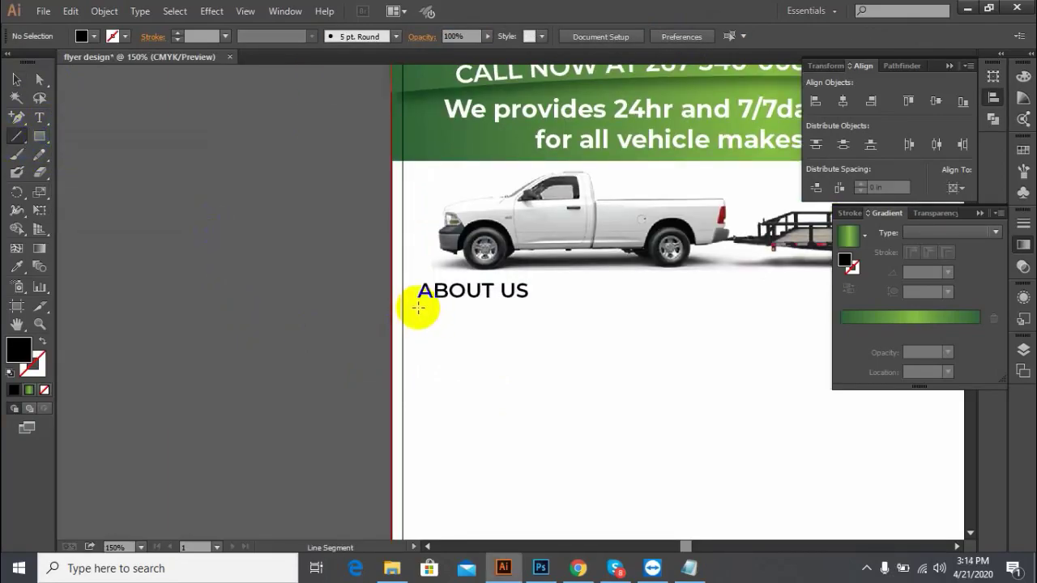
drag(417, 311, 530, 310)
click(126, 36)
click(34, 63)
ctrl+click(114, 175)
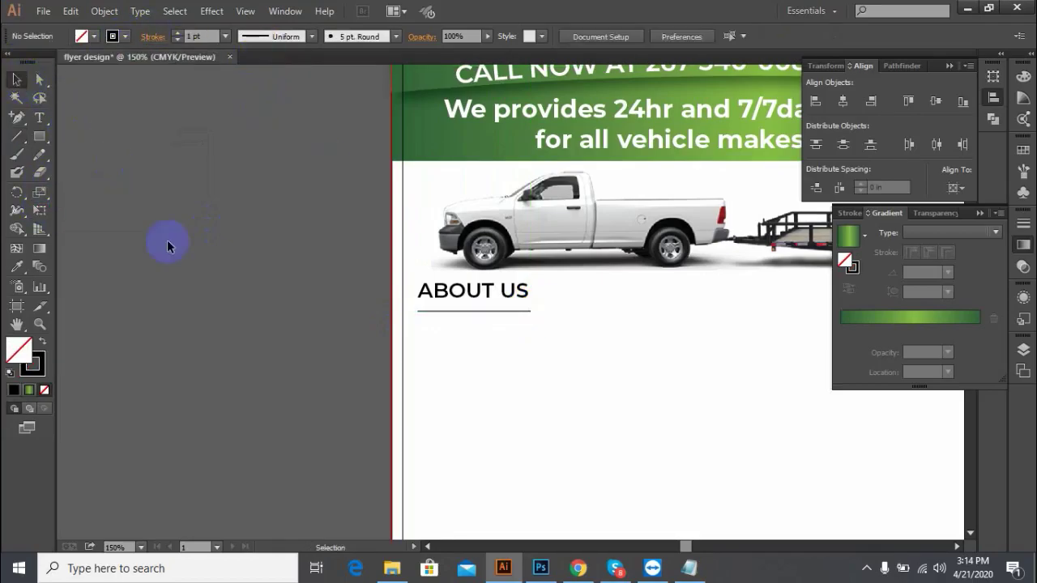
click(278, 340)
key(ctrl+0)
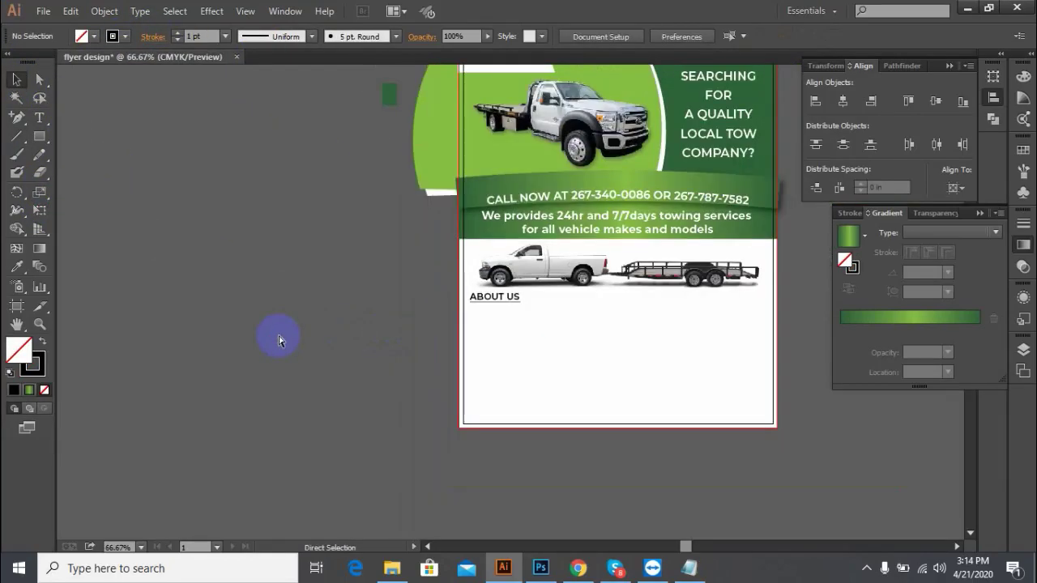
Step: Switch to the Notepad text and break the long company description after "New york)." and after "recovery"
click(680, 575)
click(407, 178)
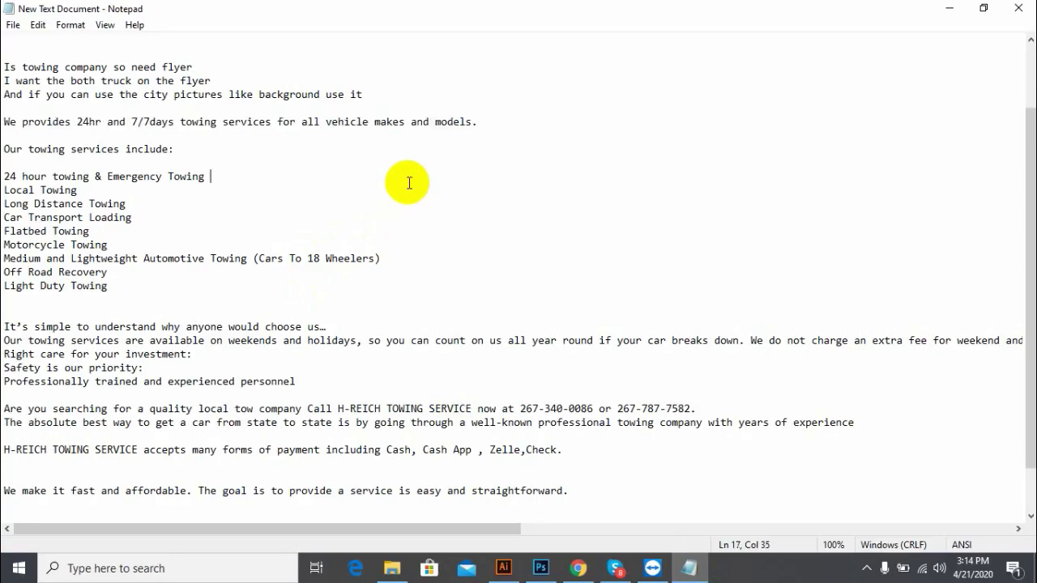
scroll(386, 162, up, 3)
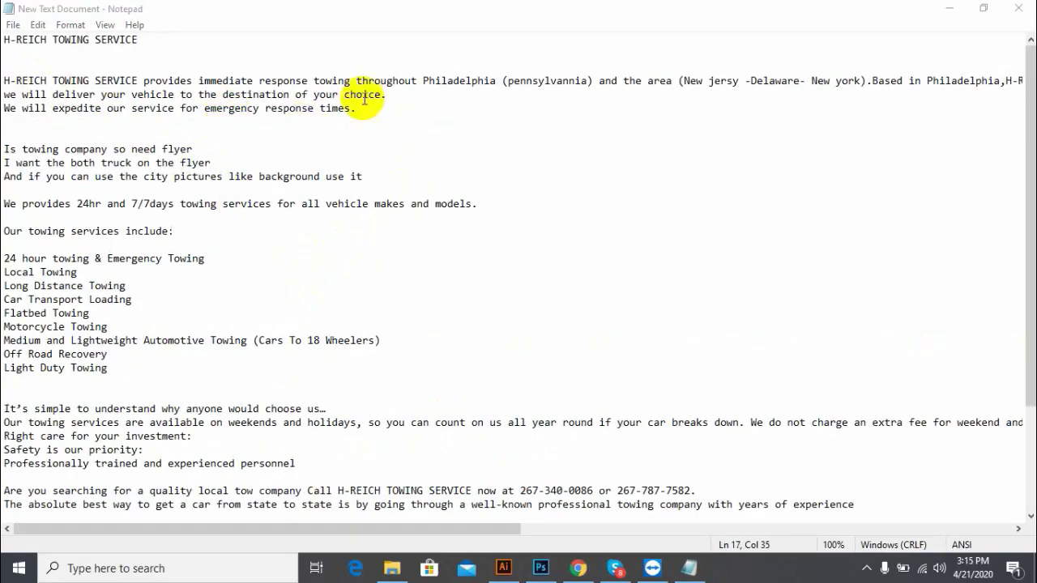
click(872, 81)
key(Return)
click(913, 95)
key(Return)
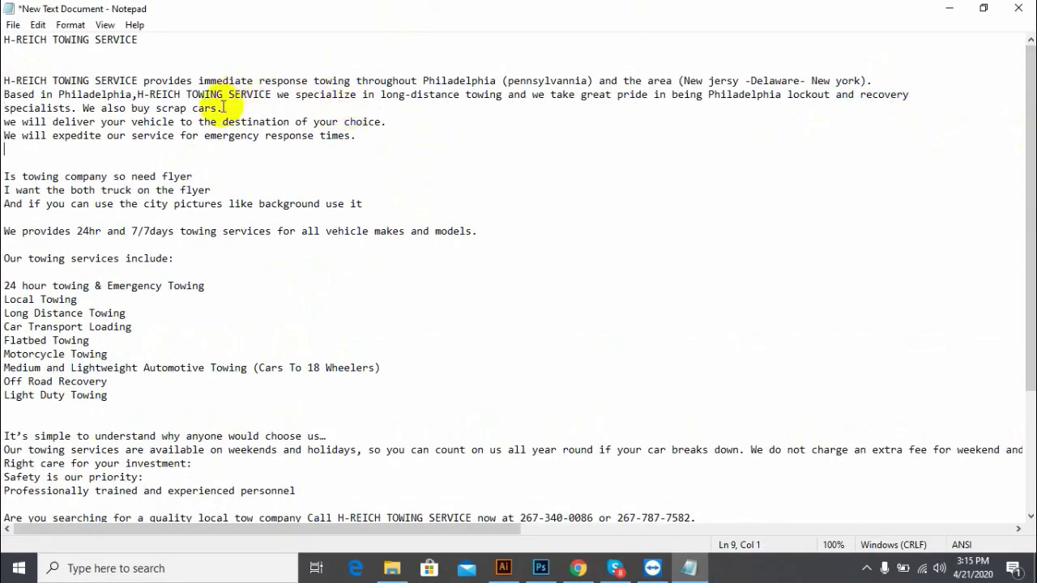
Step: Copy the company description from "H-REICH TOWING SERVICE provides" through "We also buy scrap cars."
drag(223, 108, 4, 81)
right_click(32, 88)
click(71, 119)
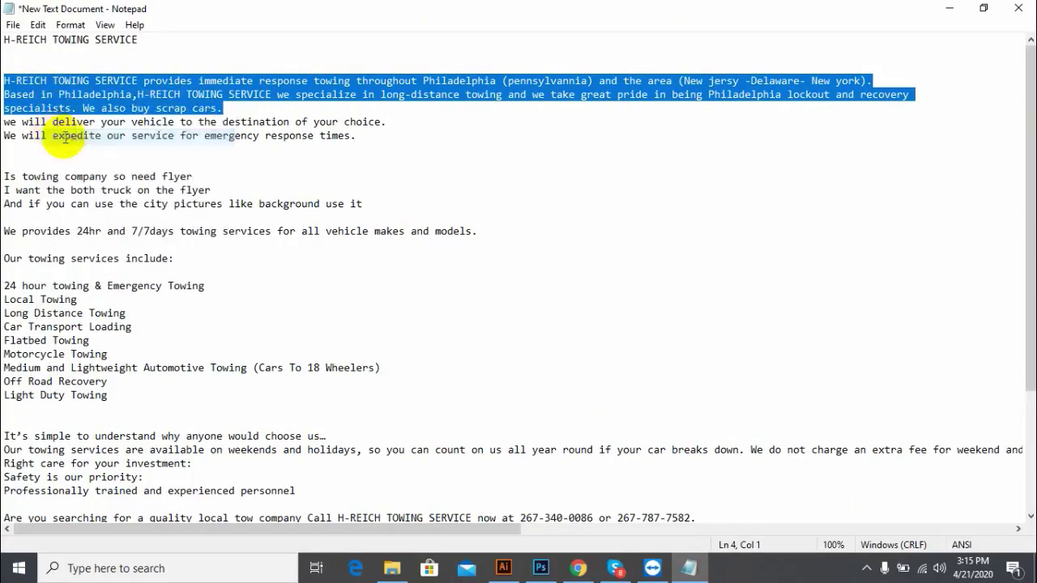
Step: Back in Illustrator, create a text area about 4.7 in wide below ABOUT US and paste the description at 10 pt
click(503, 573)
click(38, 121)
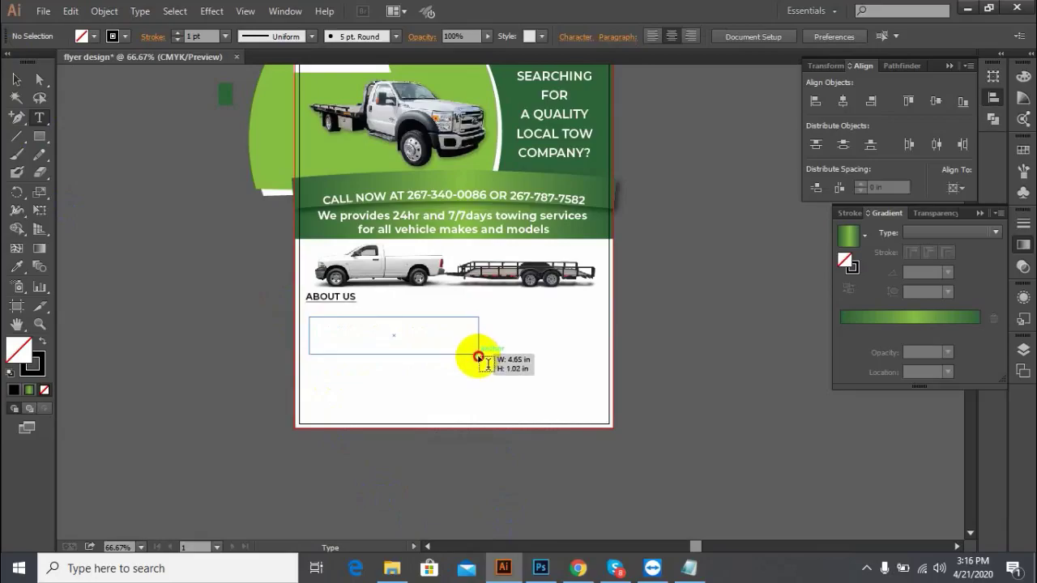
drag(478, 358, 481, 365)
click(727, 35)
click(746, 143)
key(ctrl+v)
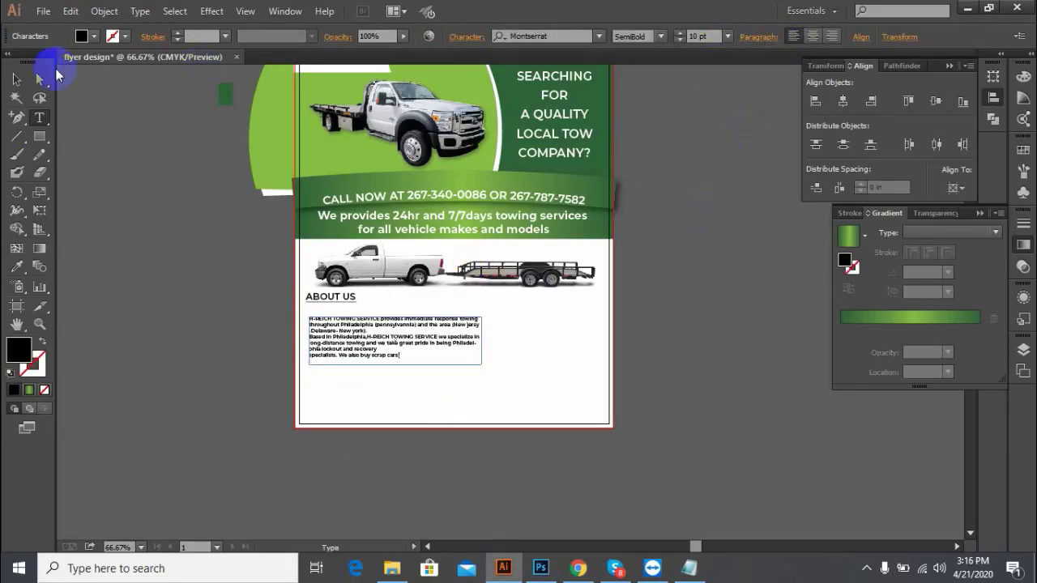
Step: Justify the description with its last line aligned left and align it directly under the ABOUT US underline
click(763, 42)
click(697, 64)
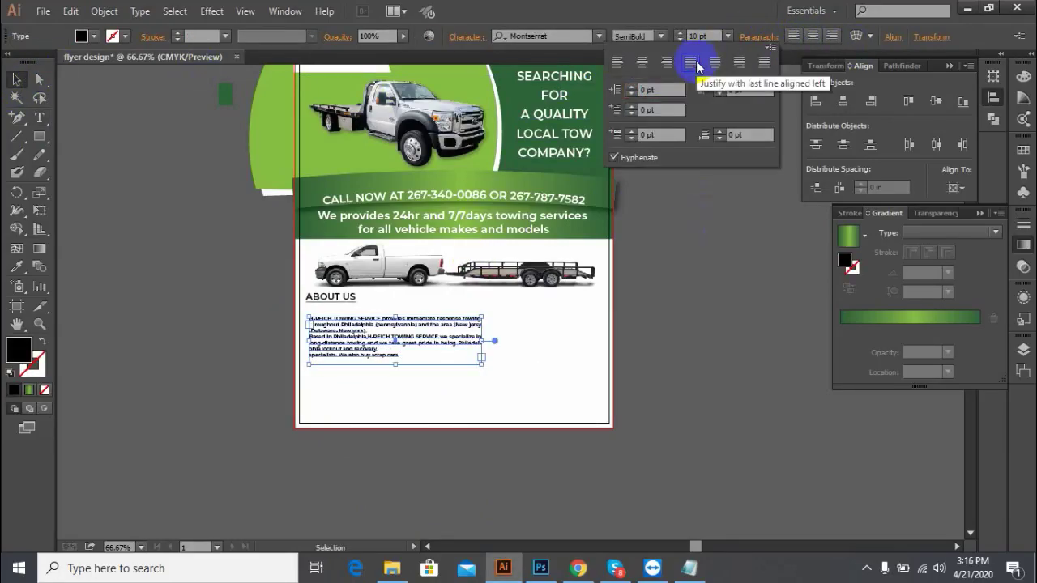
click(656, 295)
key(ctrl+plus)
key(ctrl+plus)
key(ctrl+plus)
scroll(359, 381, left, 5)
drag(254, 365, 233, 334)
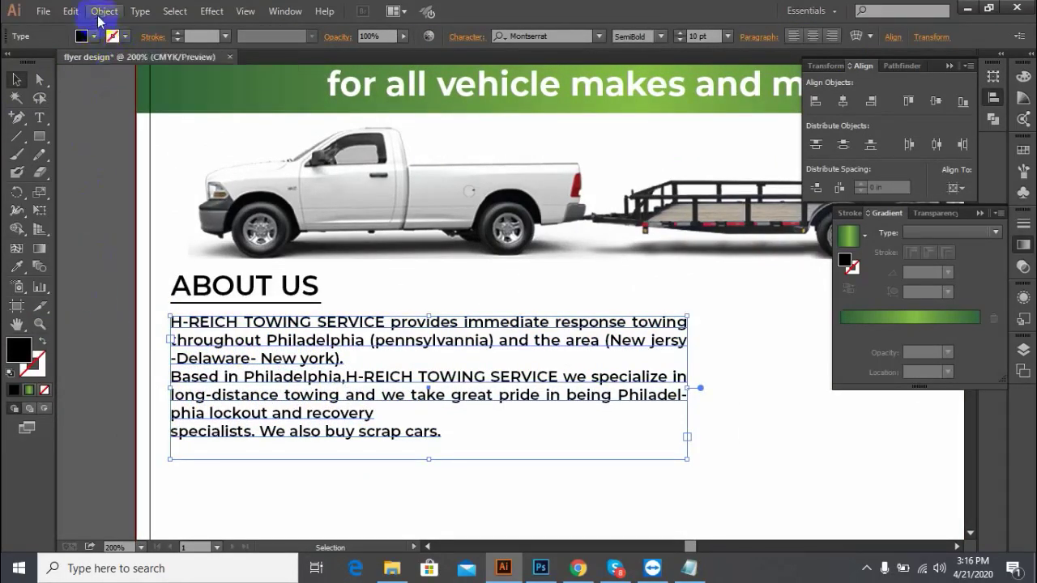
Step: Change the case of the description paragraph to sentence case
click(140, 11)
mouse_move(166, 224)
click(381, 262)
click(140, 11)
click(385, 266)
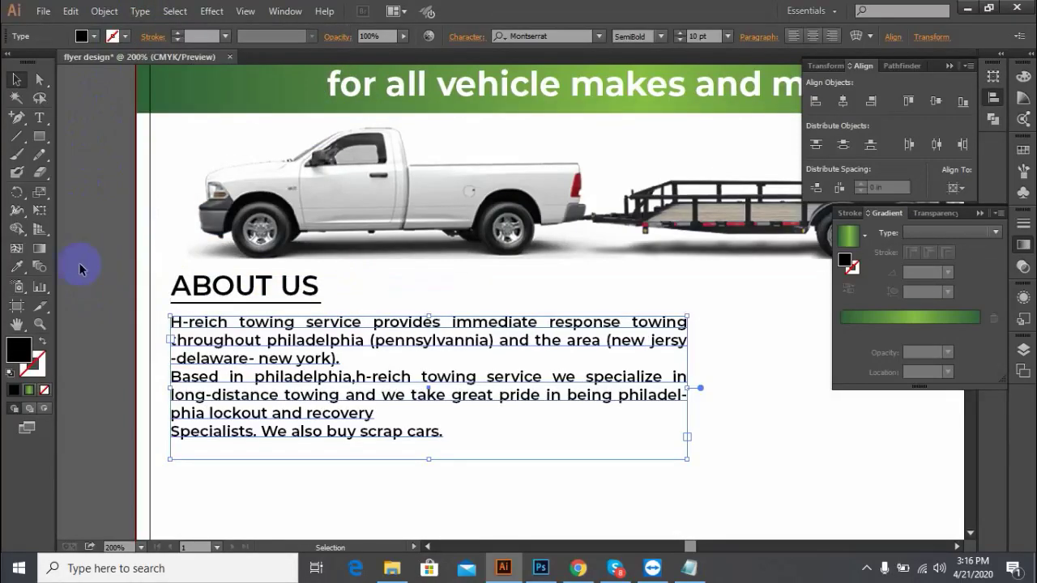
Step: Remove the line breaks before "Based in" and "Specialists" so the description runs as one paragraph
scroll(79, 269, down, 1)
click(38, 118)
click(171, 340)
key(BackSpace)
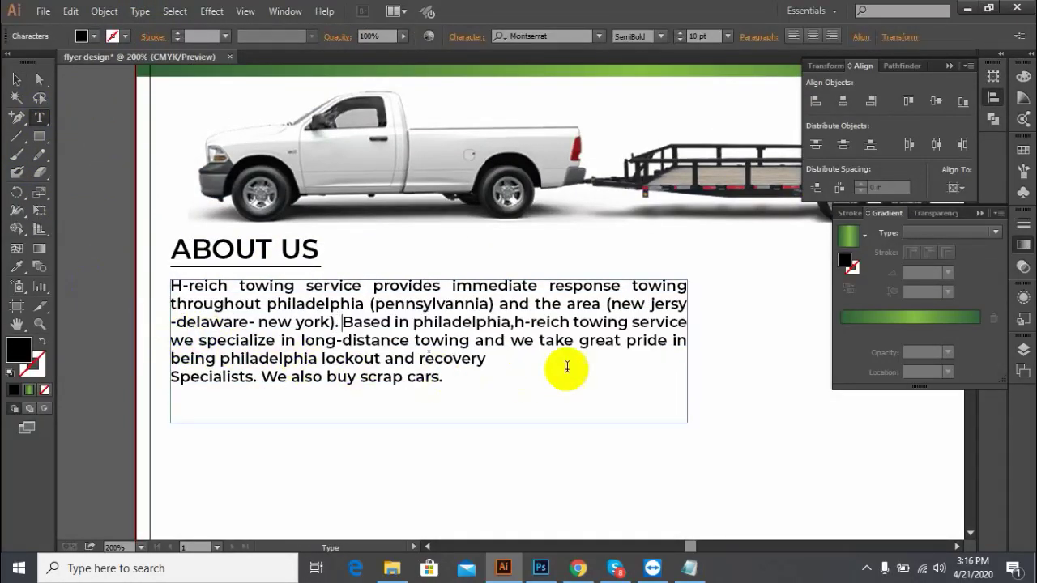
click(173, 376)
key(BackSpace)
click(16, 78)
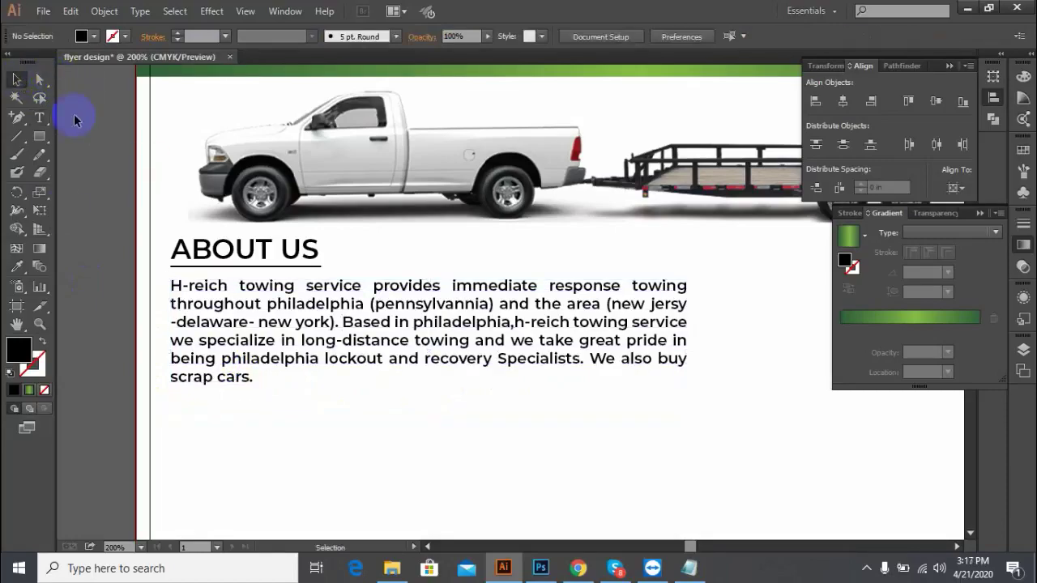
Step: Set the font weight of the description paragraph to Regular
key(ctrl+minus)
scroll(162, 342, right, 2)
click(276, 312)
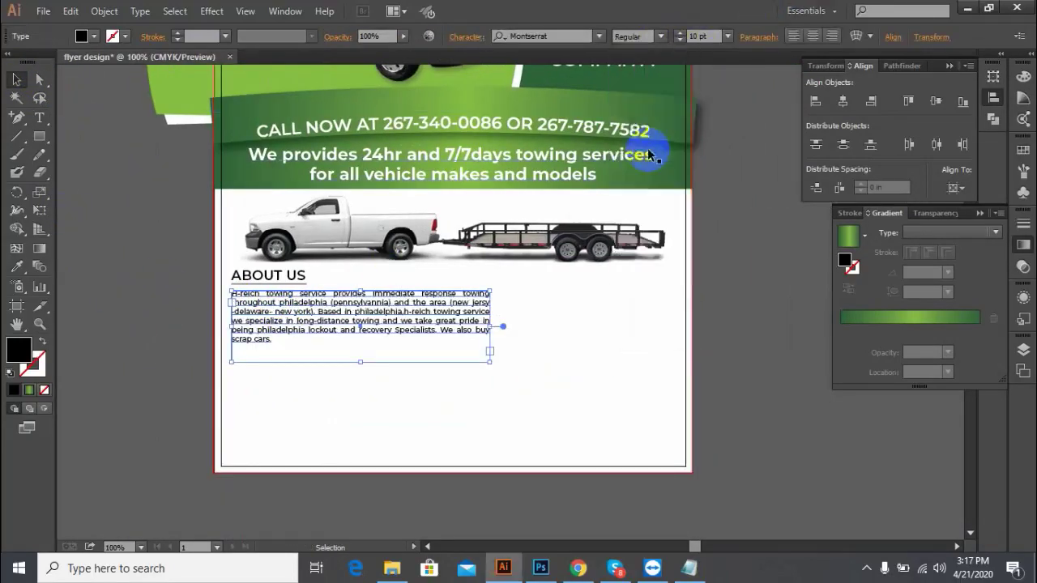